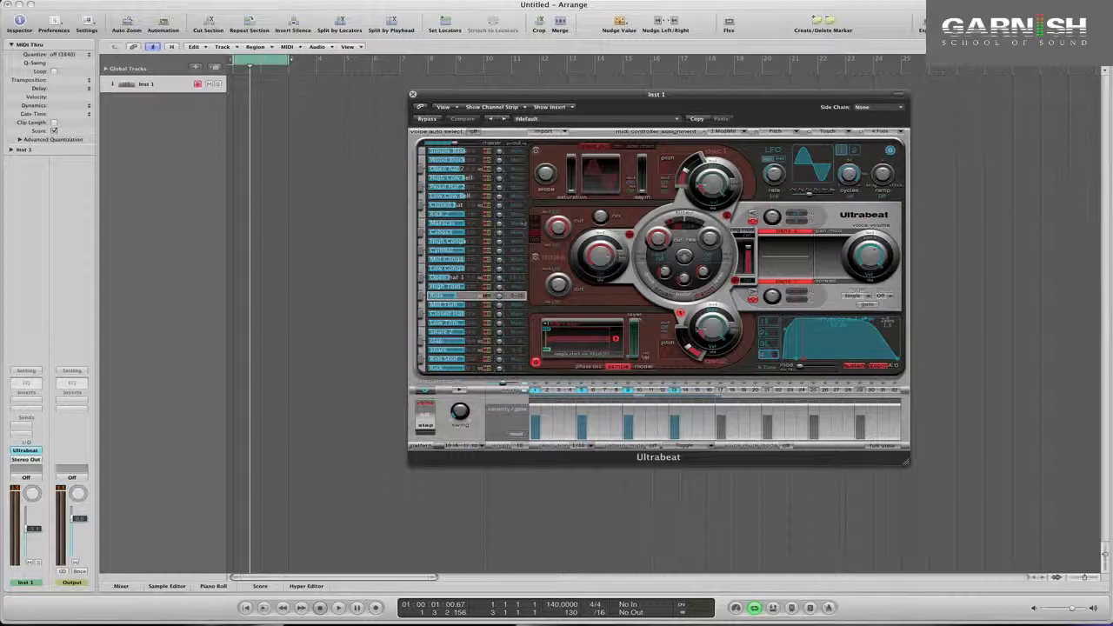
- Route the upper closed hat voice and the second open hat voice to separate stereo outputs, using pairs 13-14 and 15-16
left_click(519, 209)
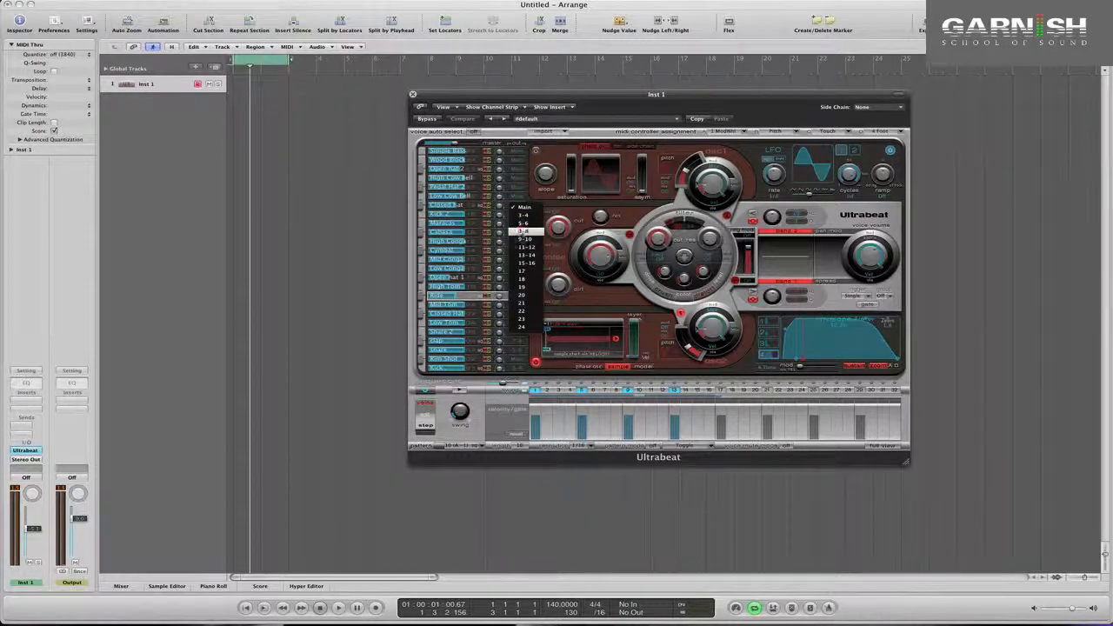
left_click(521, 262)
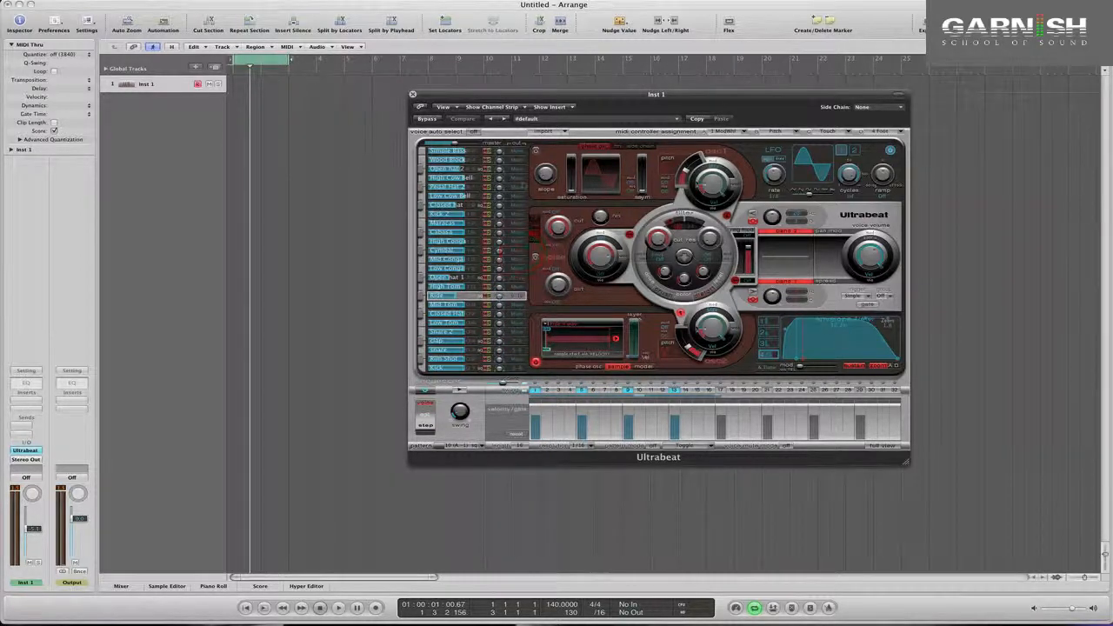
left_click(520, 170)
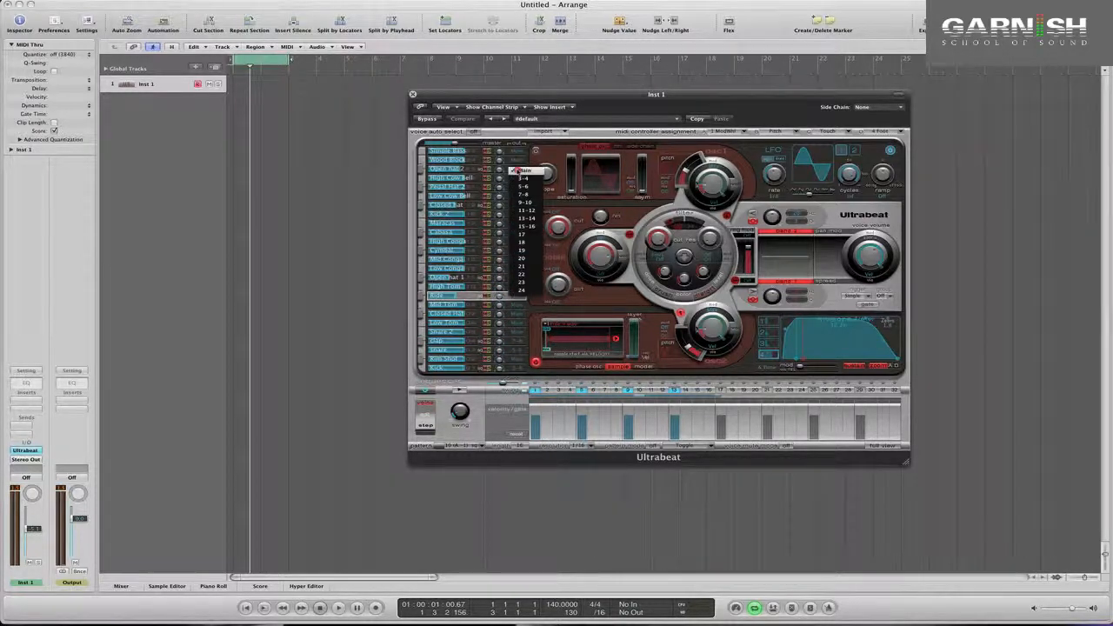
left_click(521, 219)
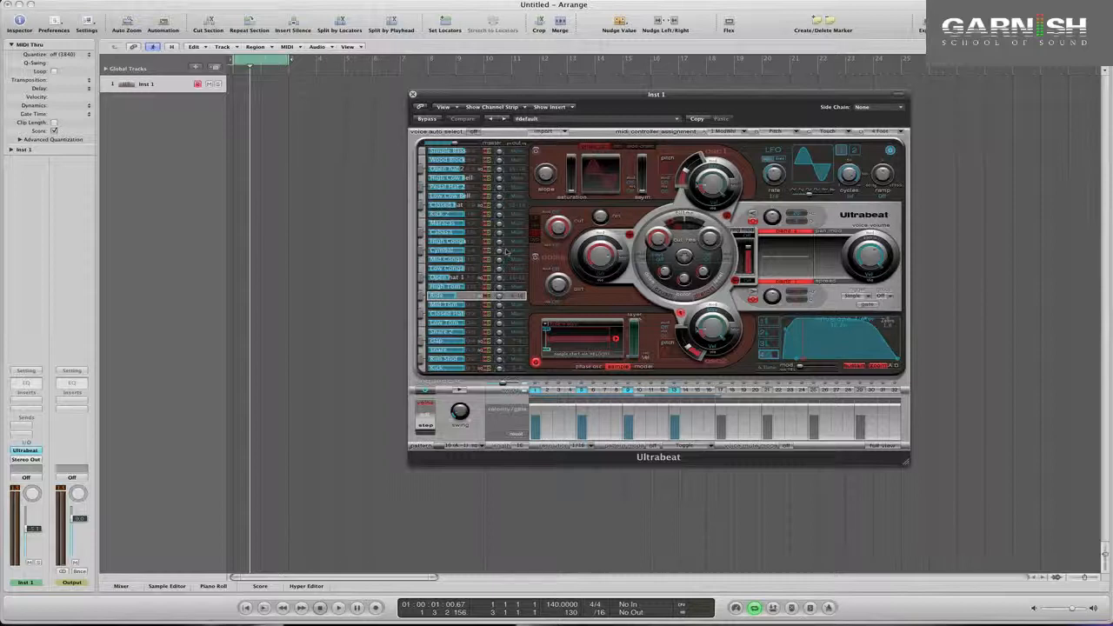
- Close the Ultrabeat window and show the mixer below the arrange area
key("super+w")
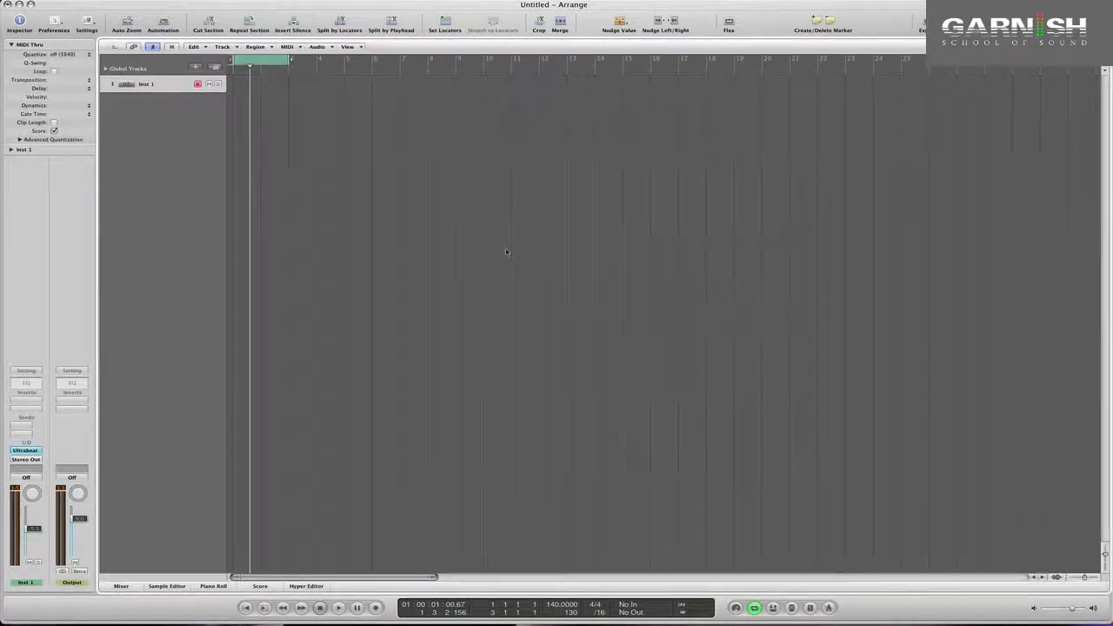
key("v")
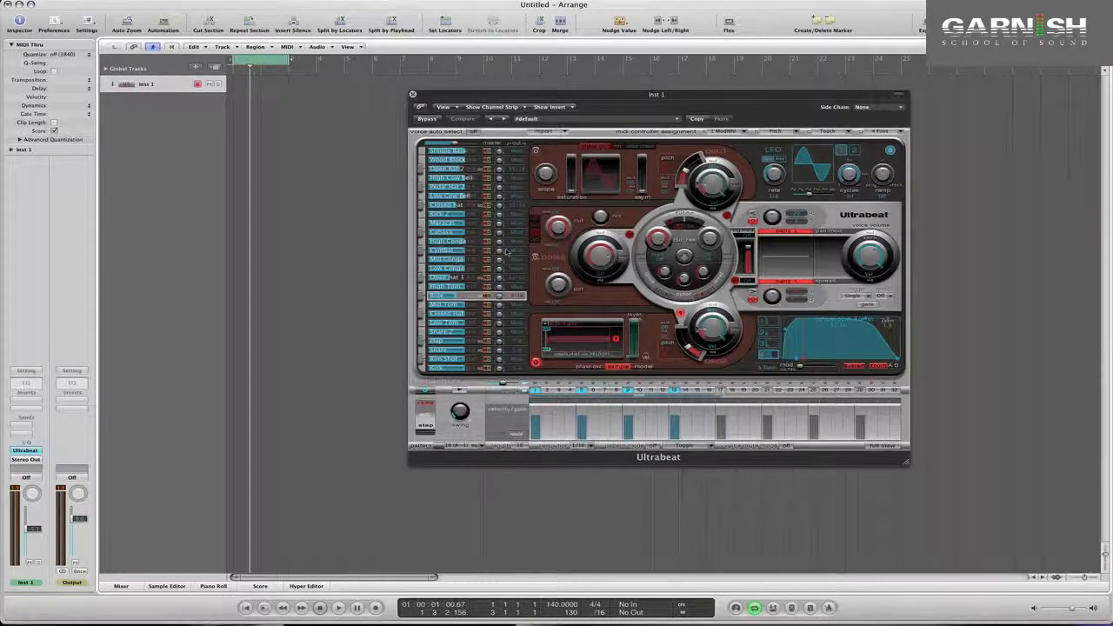
key("v")
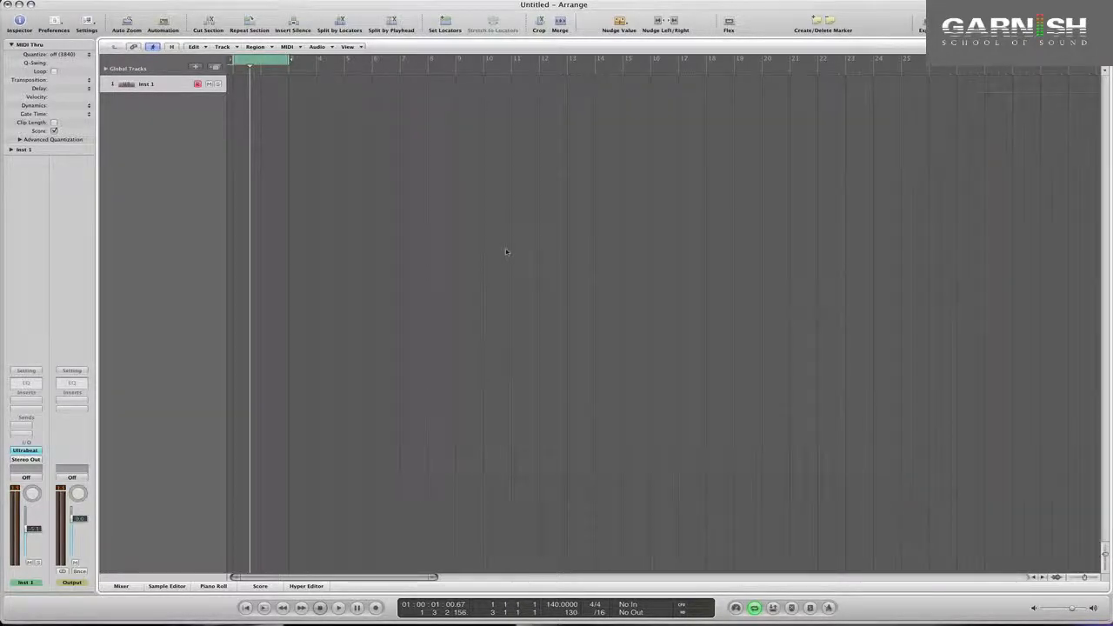
key("x")
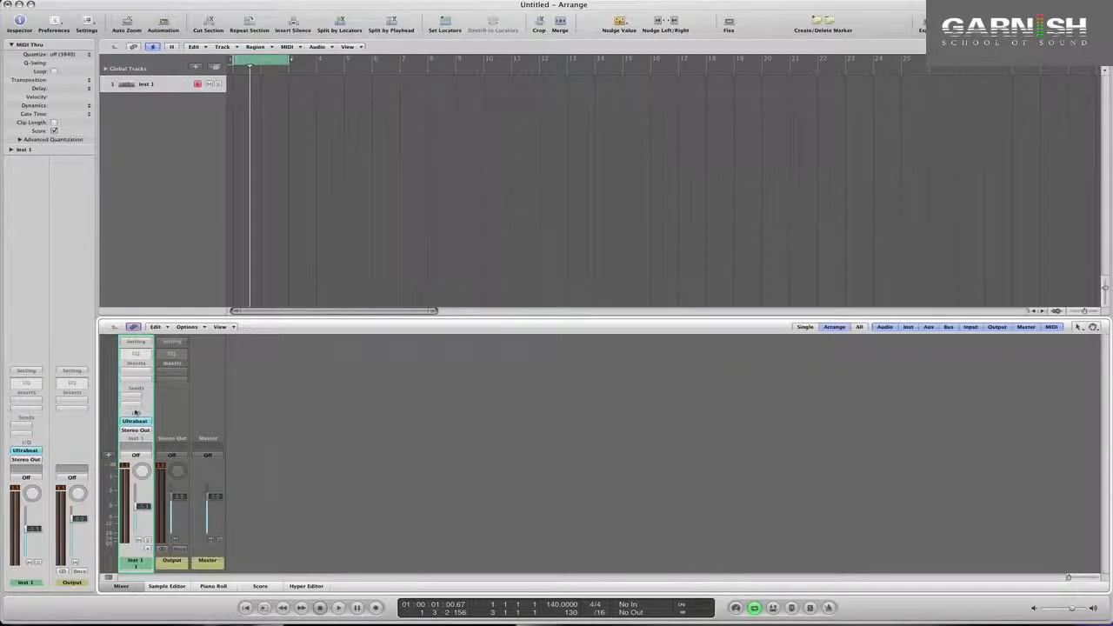
- Add seven aux channels to the Ultrabeat instrument channel, covering outputs UB 3-4 through UB 15-16, and leave none of them selected
left_click(146, 550)
left_click(146, 550)
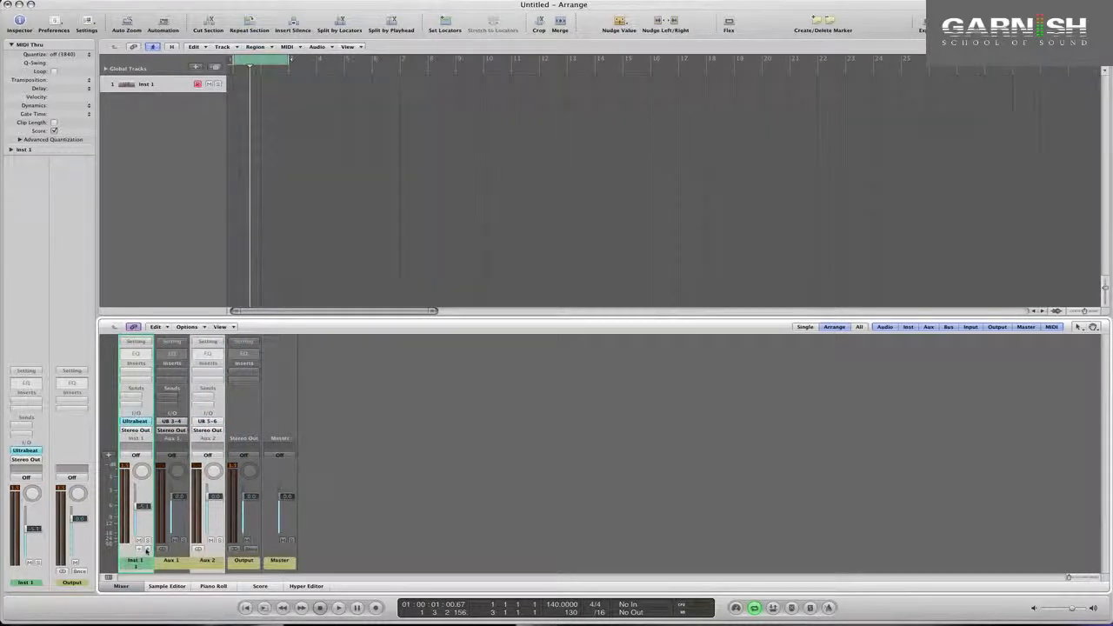
left_click(146, 549)
left_click(146, 550)
left_click(146, 549)
left_click(146, 549)
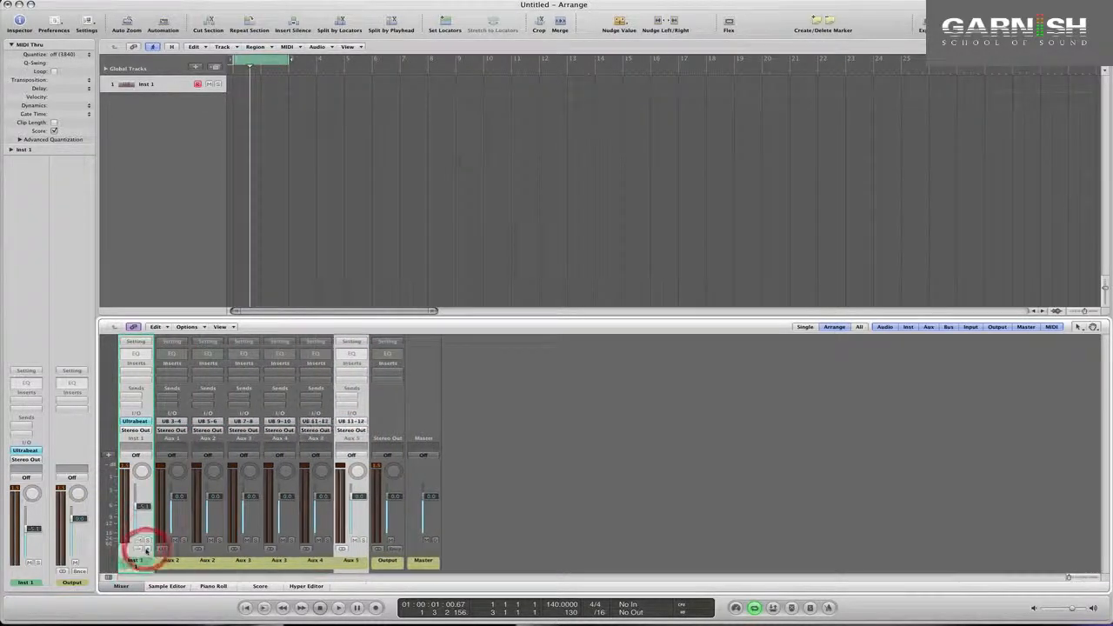
left_click(146, 549)
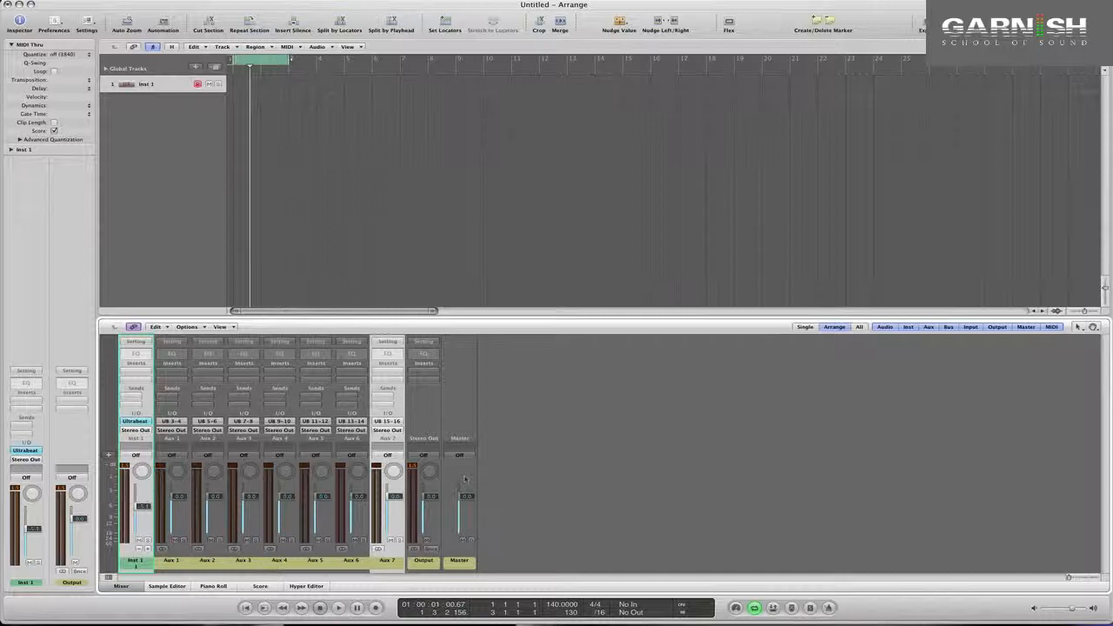
left_click(549, 439)
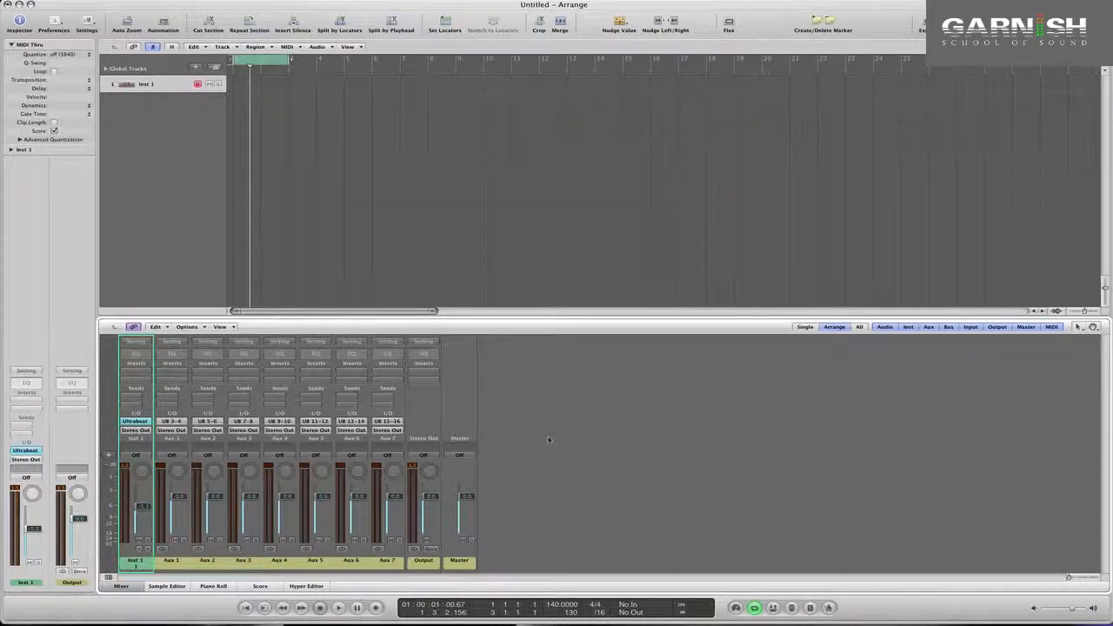
- Clear the output's clip indicator and lower all seven Ultrabeat aux faders together to -5.1, auditioning the pattern before and after
key("space")
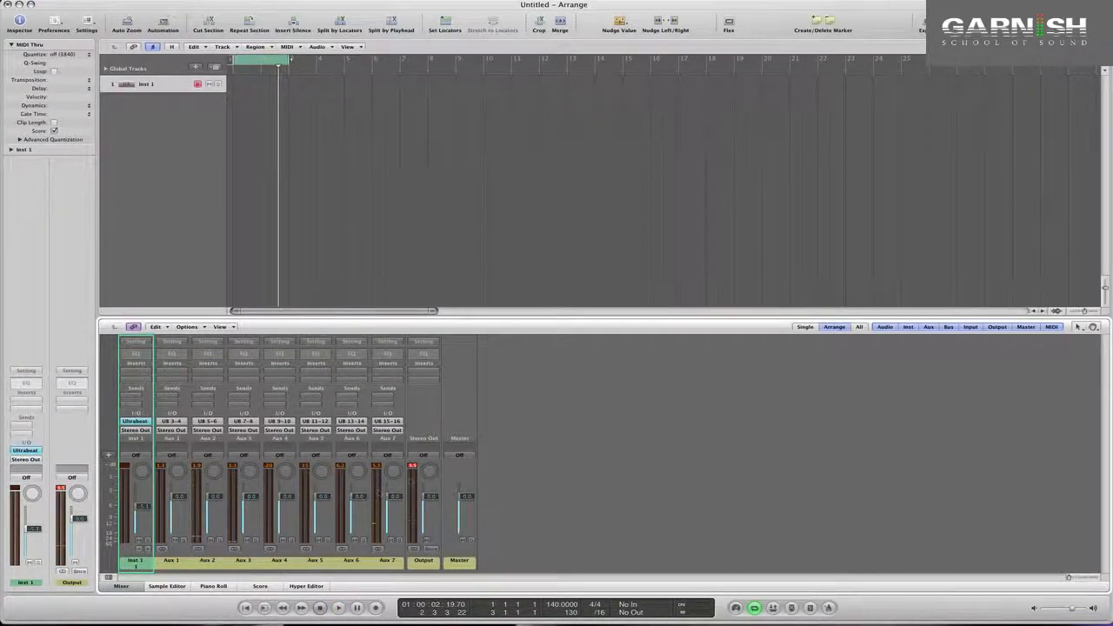
left_click(413, 468)
left_click_drag(171, 561, 379, 565)
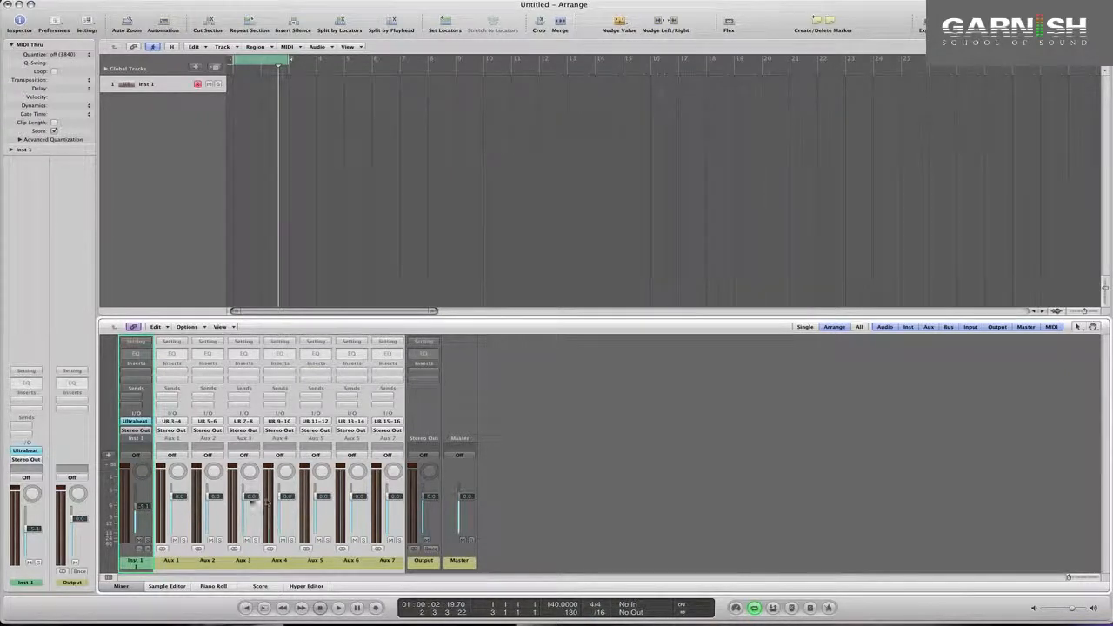
left_click_drag(288, 499, 287, 527)
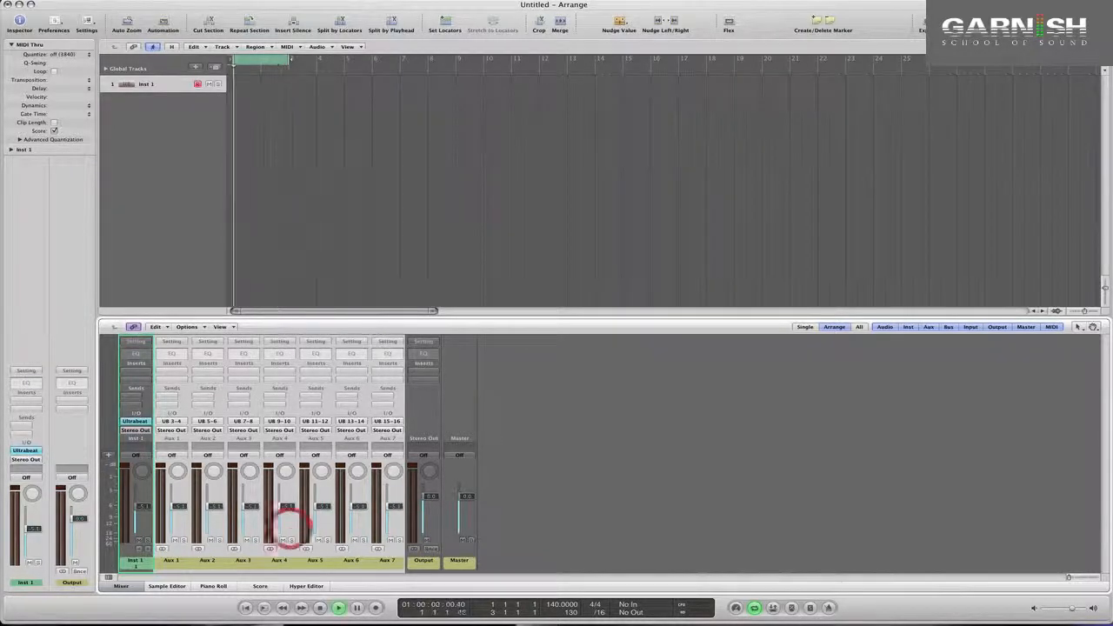
key("space")
left_click(551, 460)
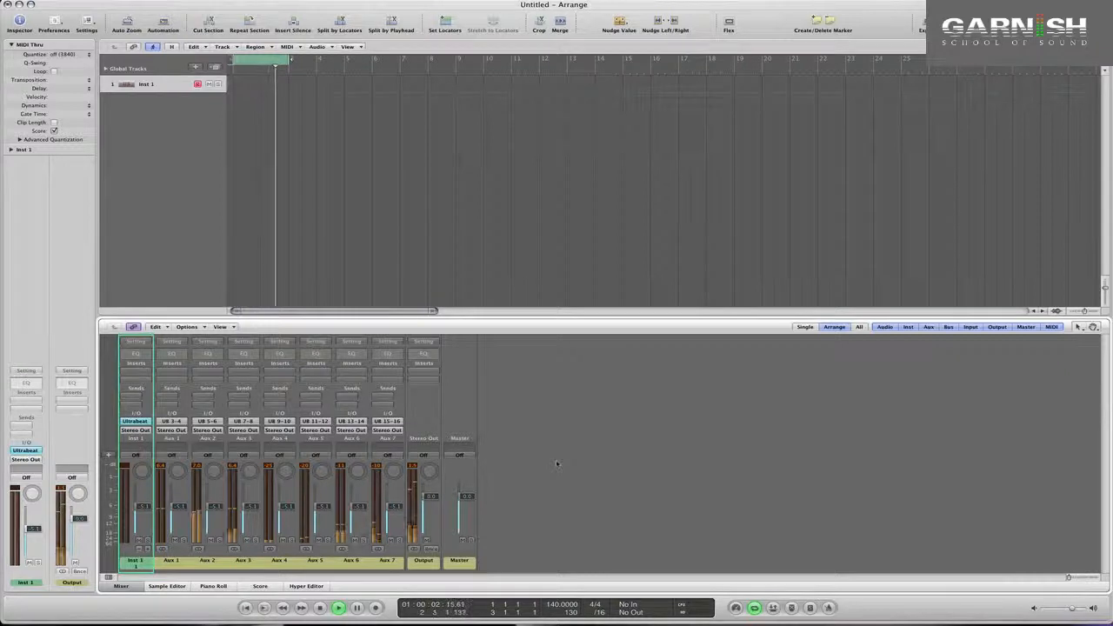
key("space")
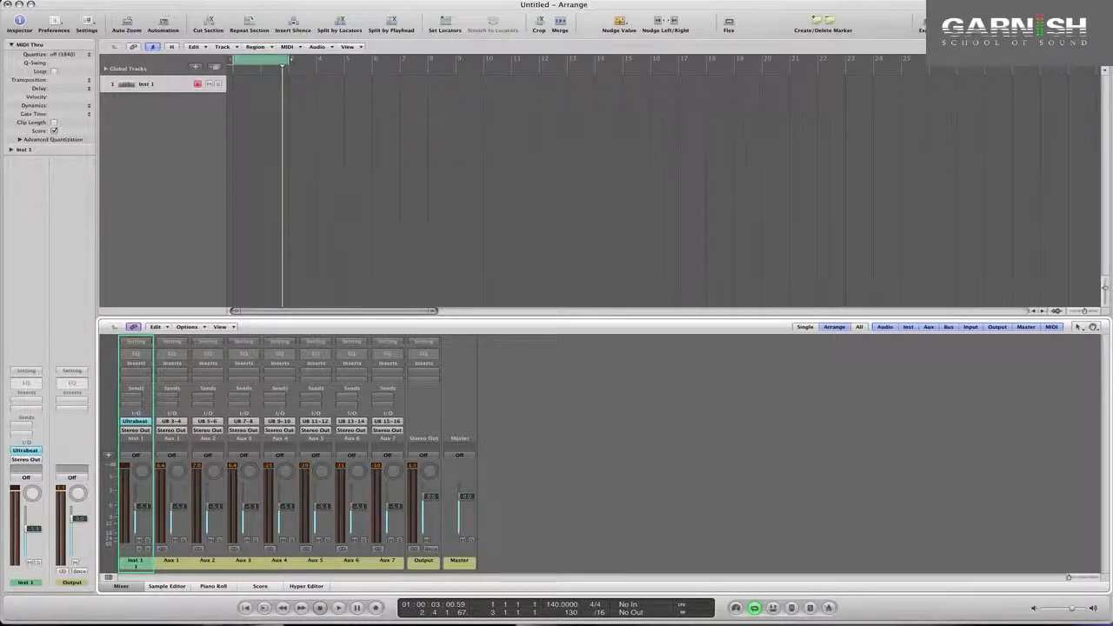
- Send the Kick channel to Bus 1 with the send level raised, and mute the Bus 1 aux channel
left_click(173, 561)
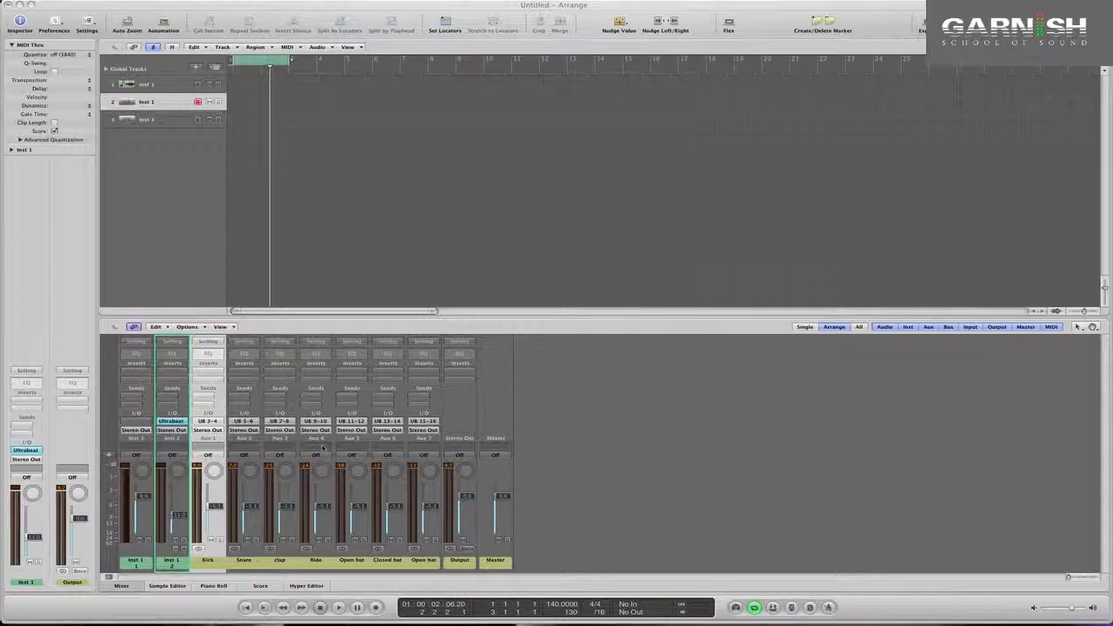
left_click(205, 395)
mouse_move(209, 407)
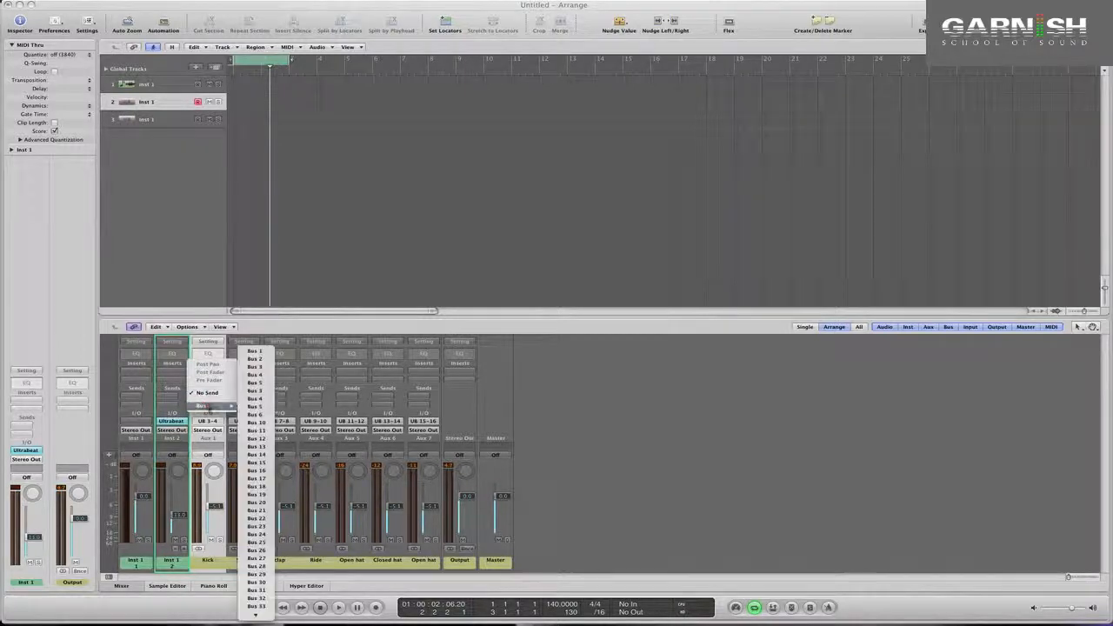
left_click(254, 351)
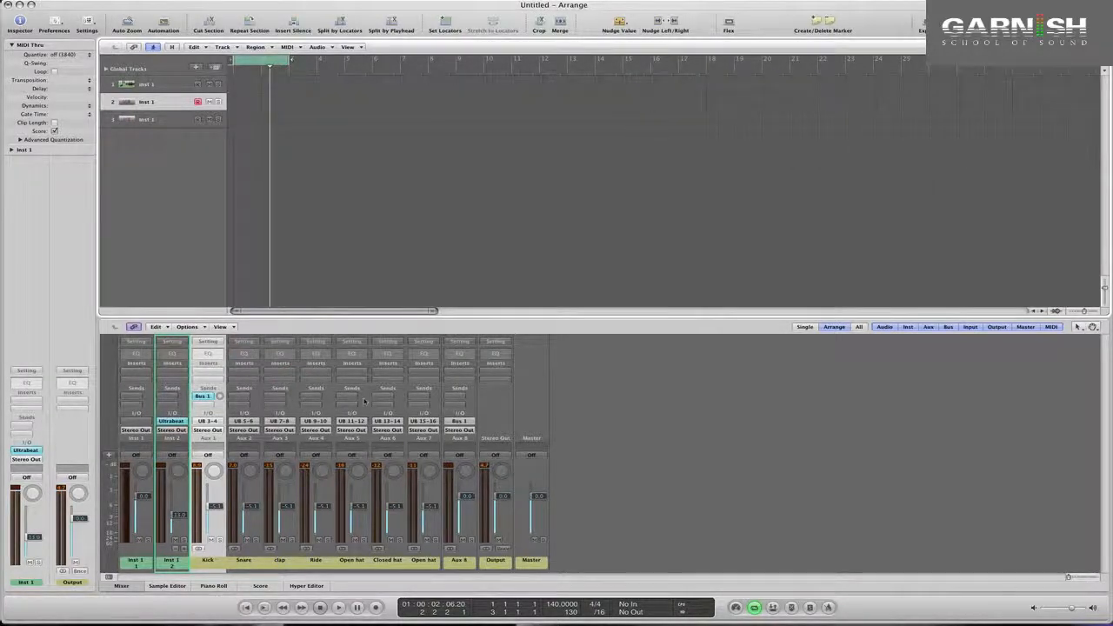
left_click(220, 396)
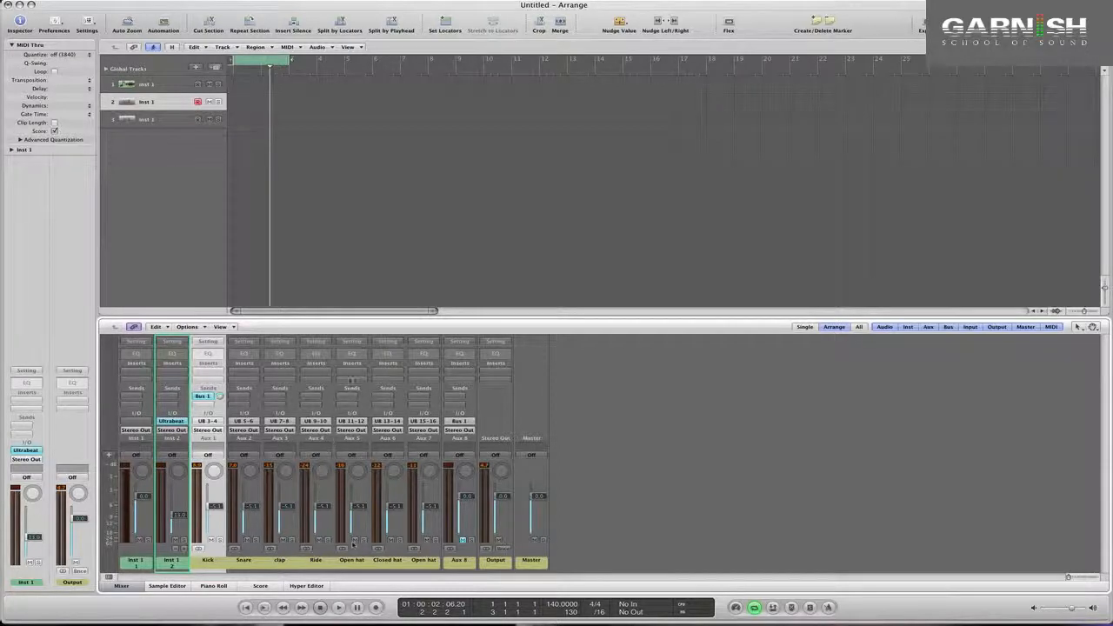
- Insert a stereo Noise Gate on the Open hat channel fed by UB 11-12 and set its threshold to -10 dB
left_click(351, 378)
mouse_move(353, 404)
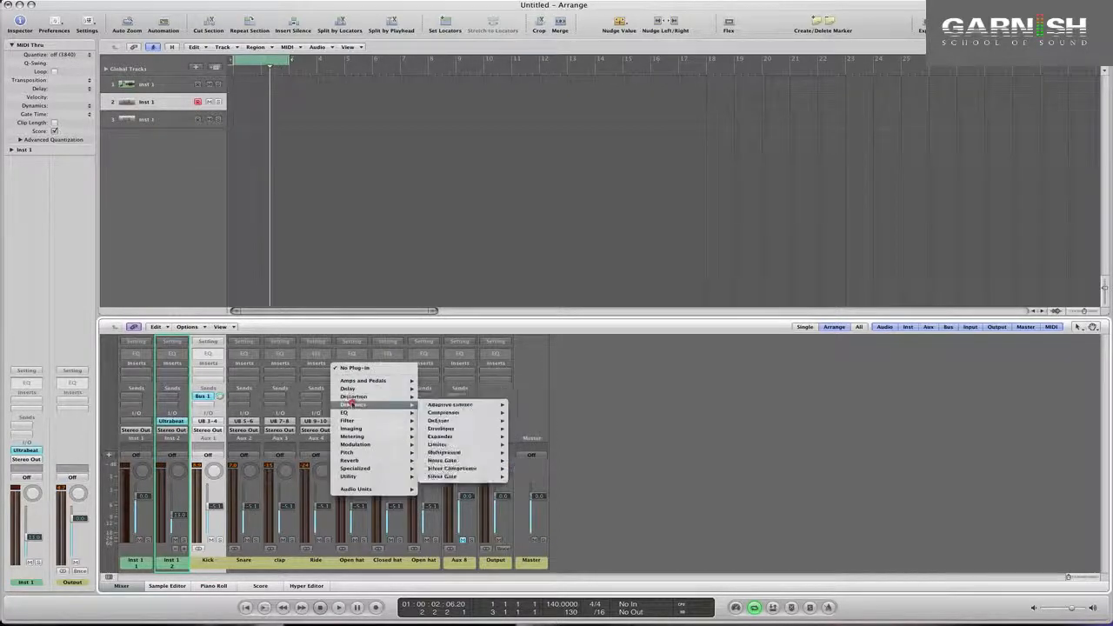
mouse_move(445, 460)
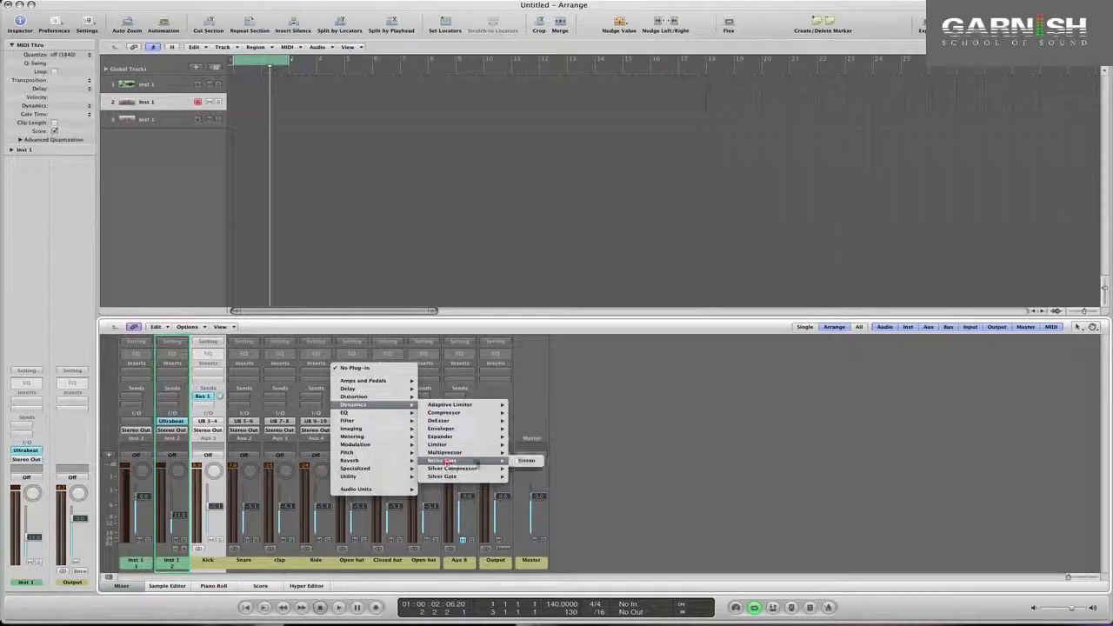
left_click(526, 460)
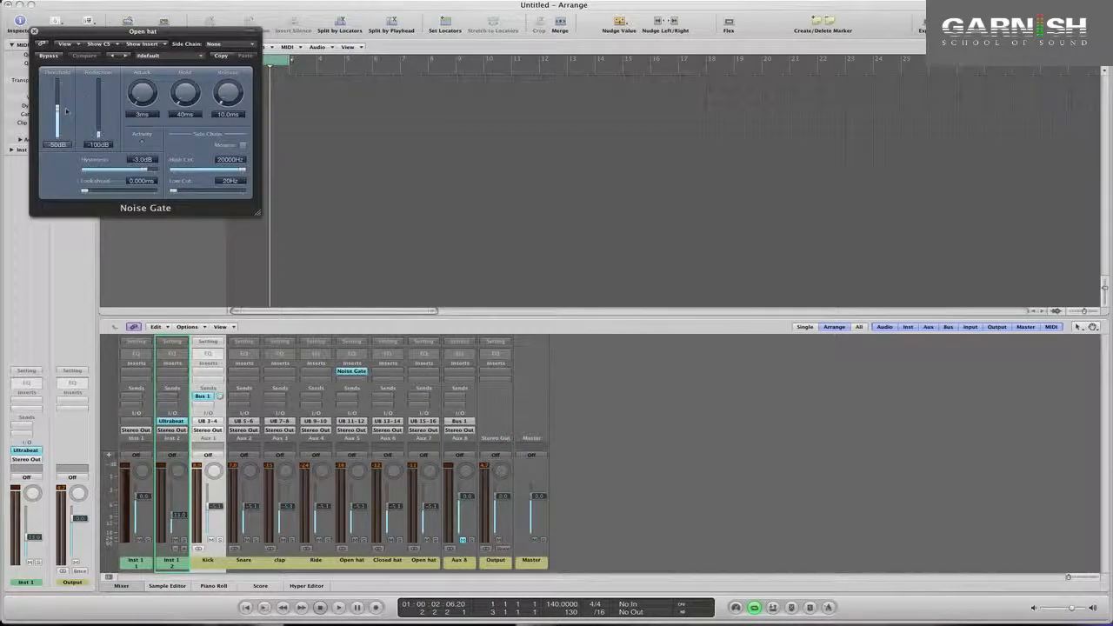
left_click_drag(58, 111, 57, 87)
key("space")
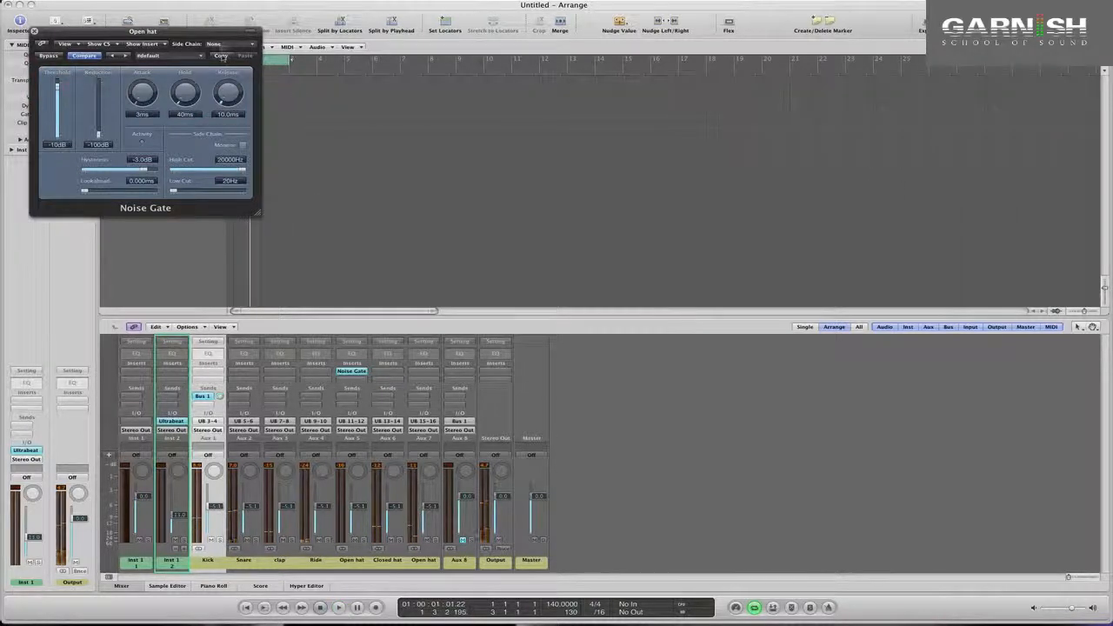
- Set the Noise Gate's side chain to Bus 1 and compare the gated and bypassed sound during playback
left_click(221, 47)
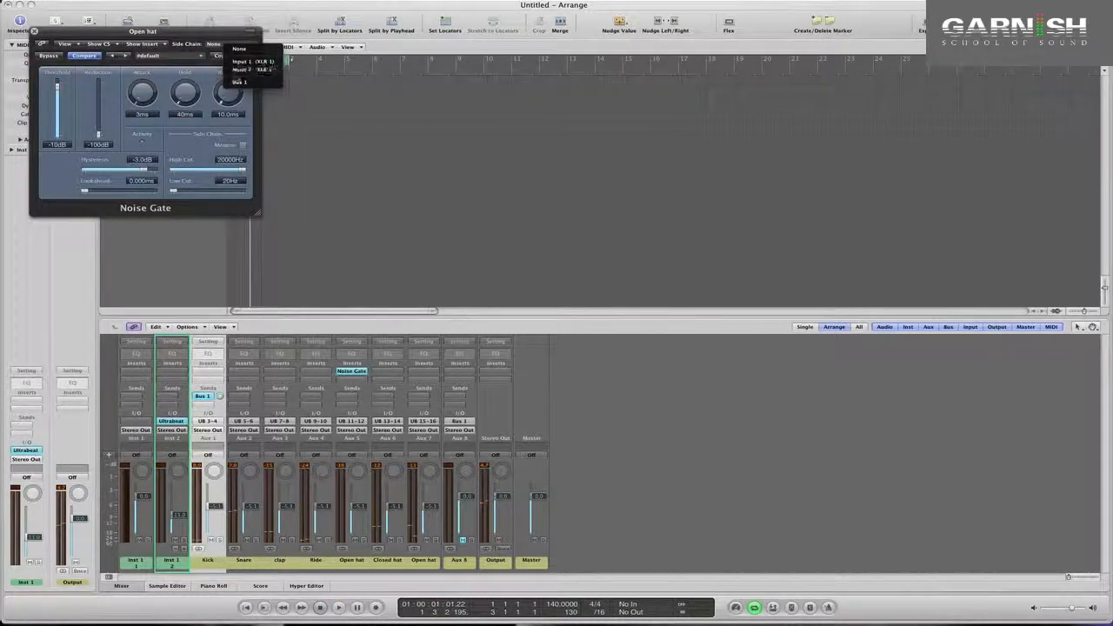
left_click(238, 83)
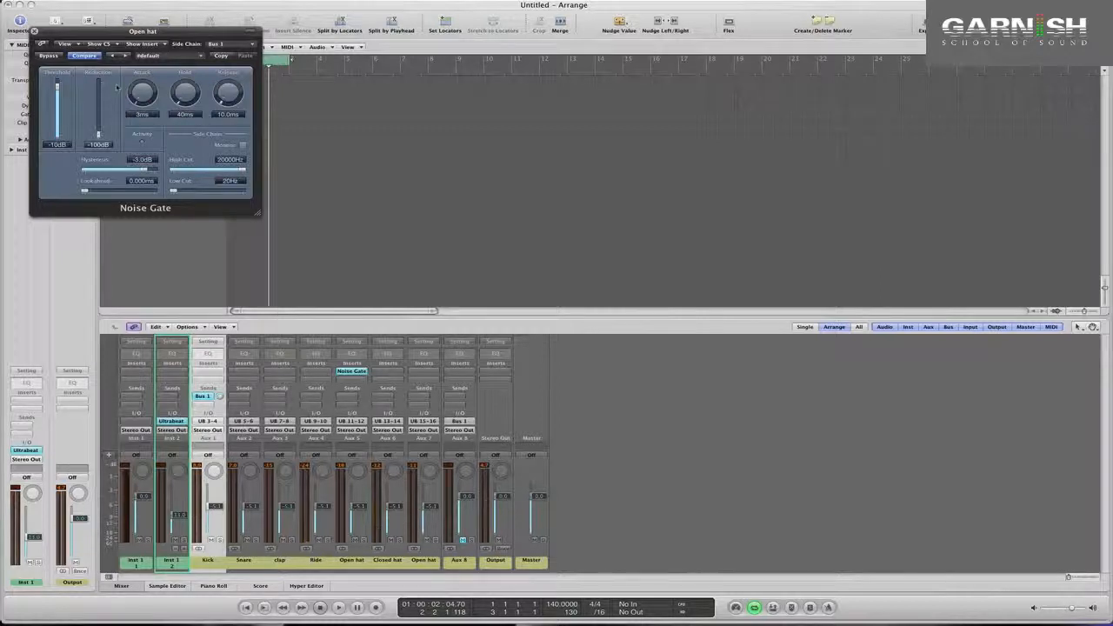
key("space")
left_click(48, 55)
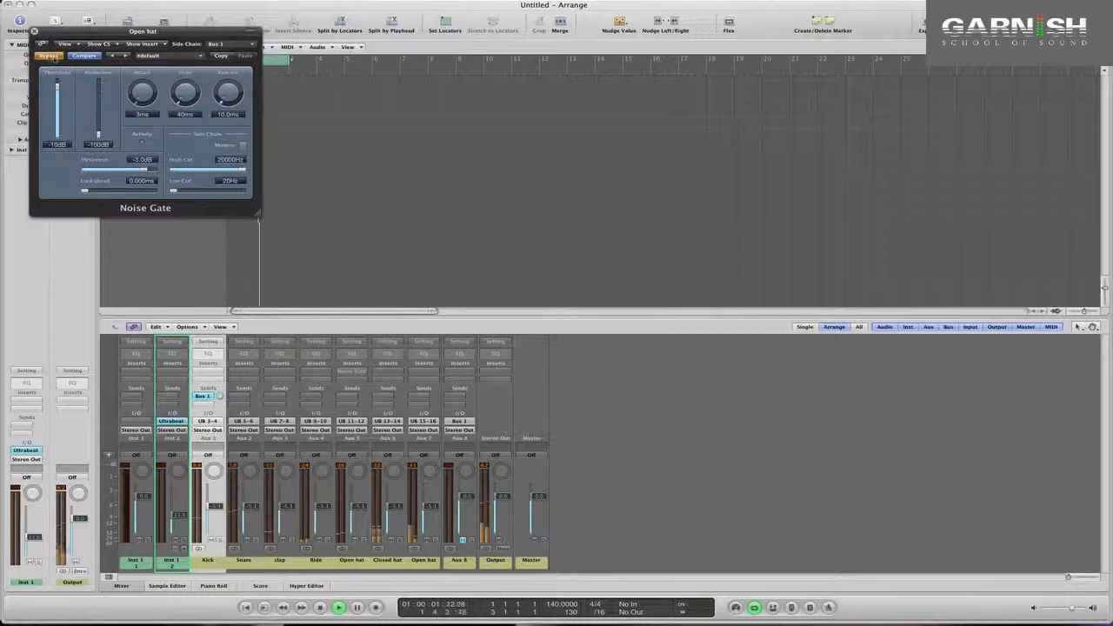
left_click(48, 56)
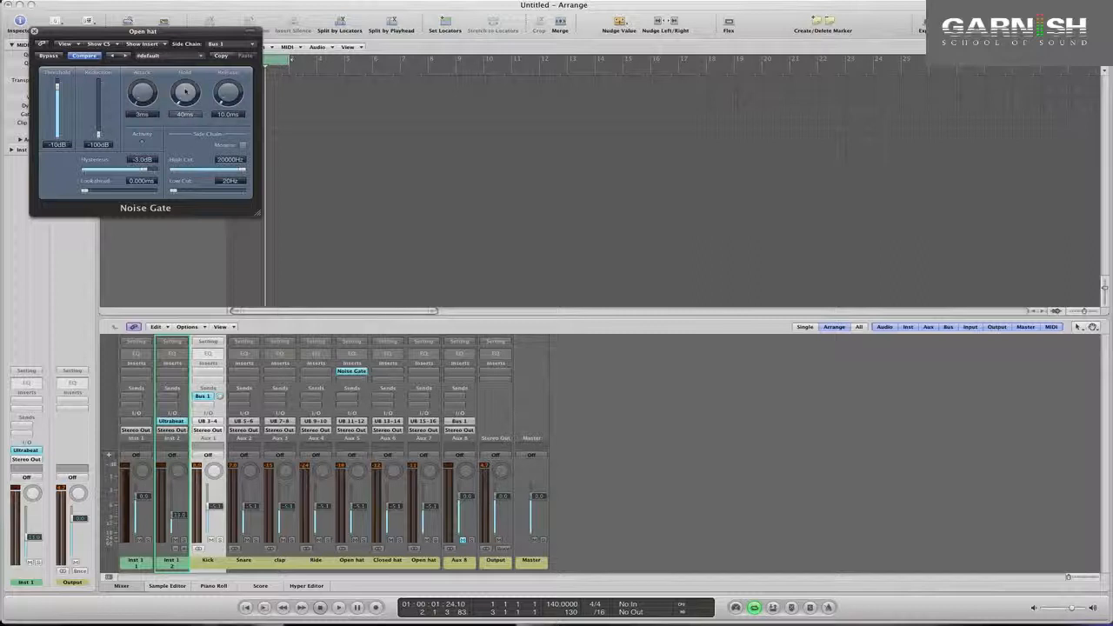
- Reduce the Noise Gate's hold time to 20 ms while the pattern plays, and close the gate window
key("space")
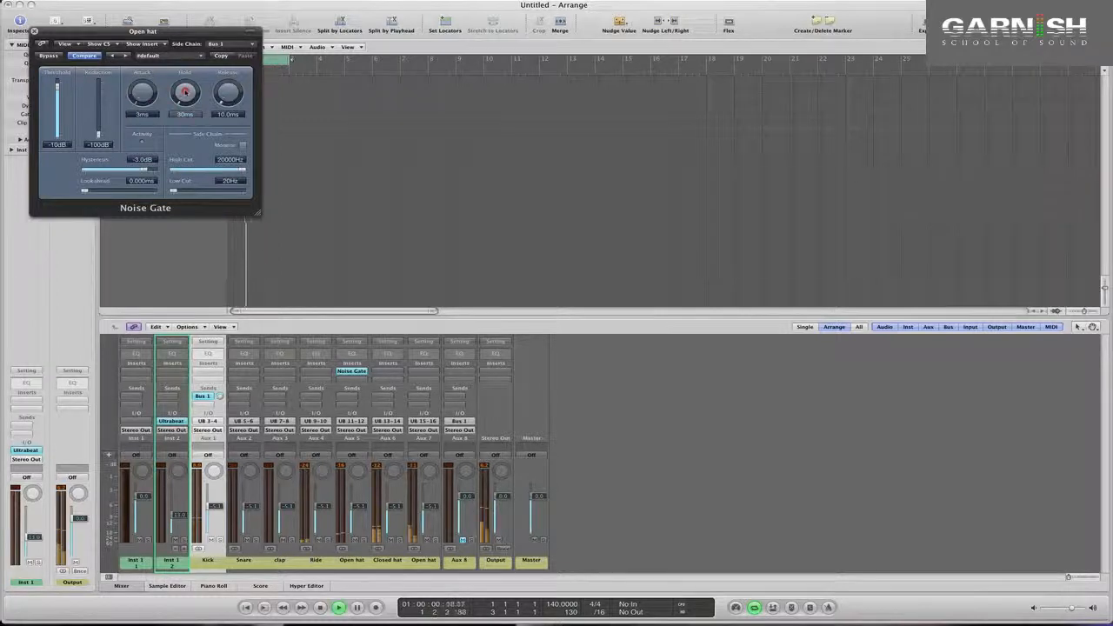
left_click_drag(184, 93, 184, 93)
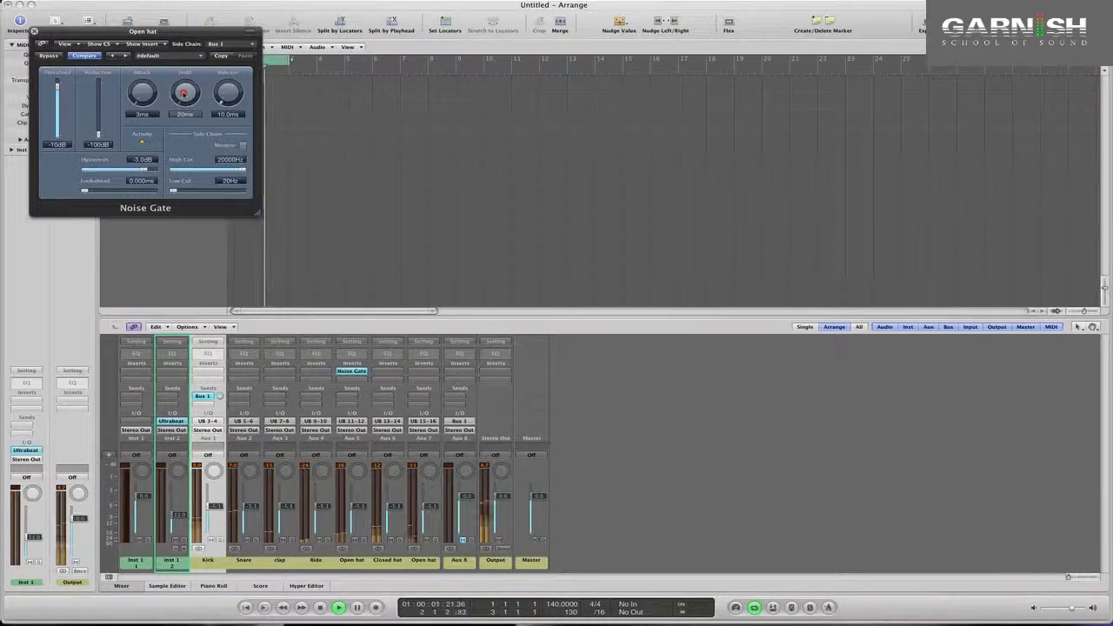
left_click_drag(183, 93, 184, 95)
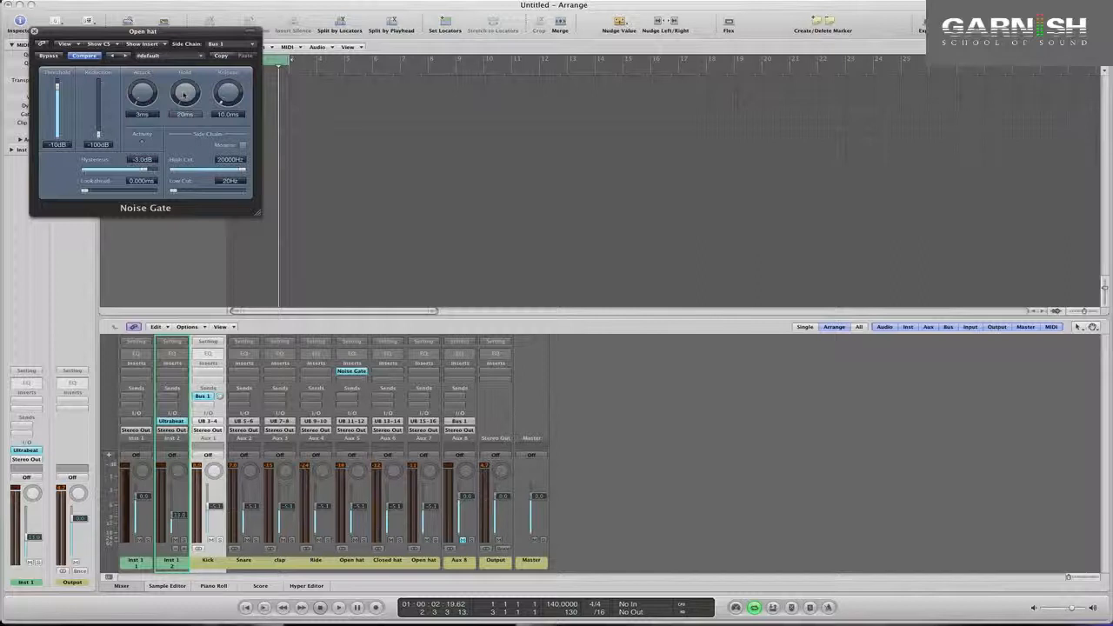
left_click(34, 30)
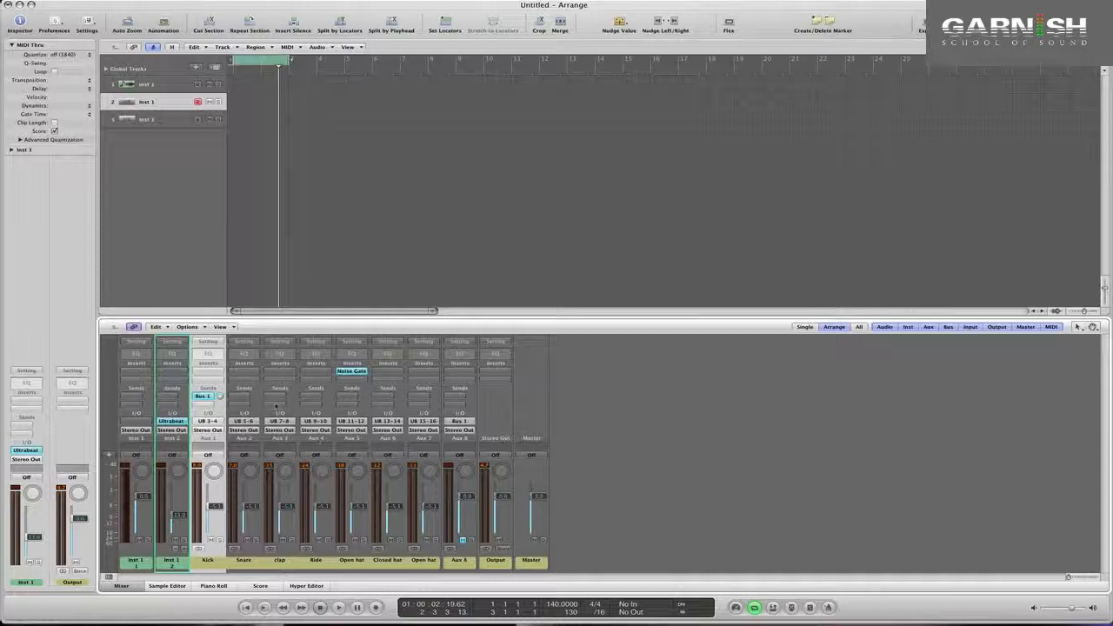
- Insert a Channel EQ on the Snare channel and turn on its analyzer
double_click(246, 354)
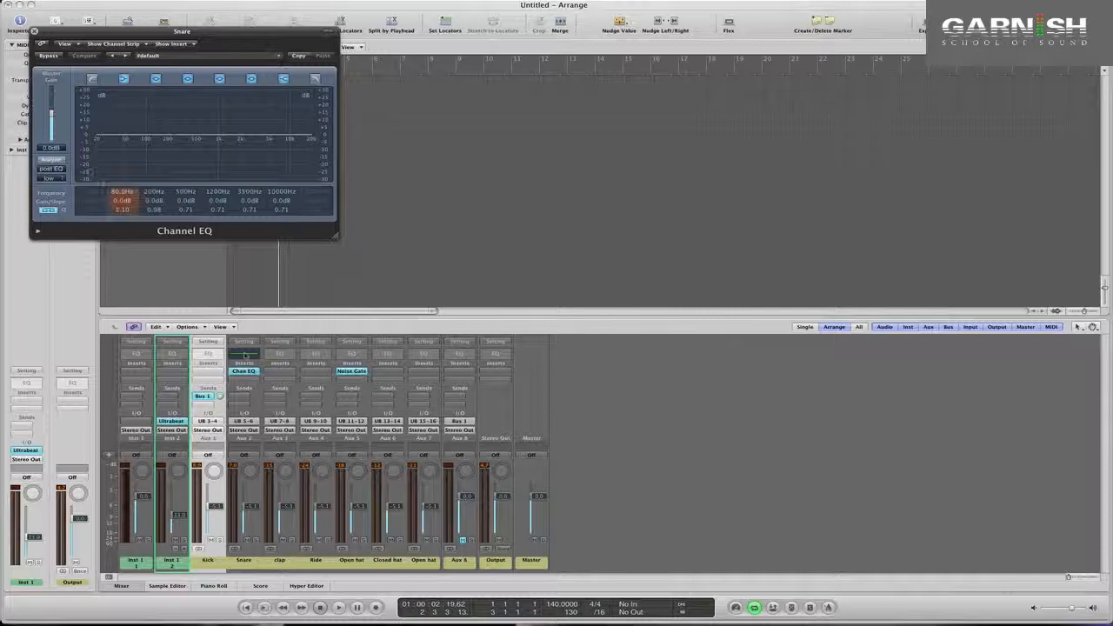
left_click(51, 160)
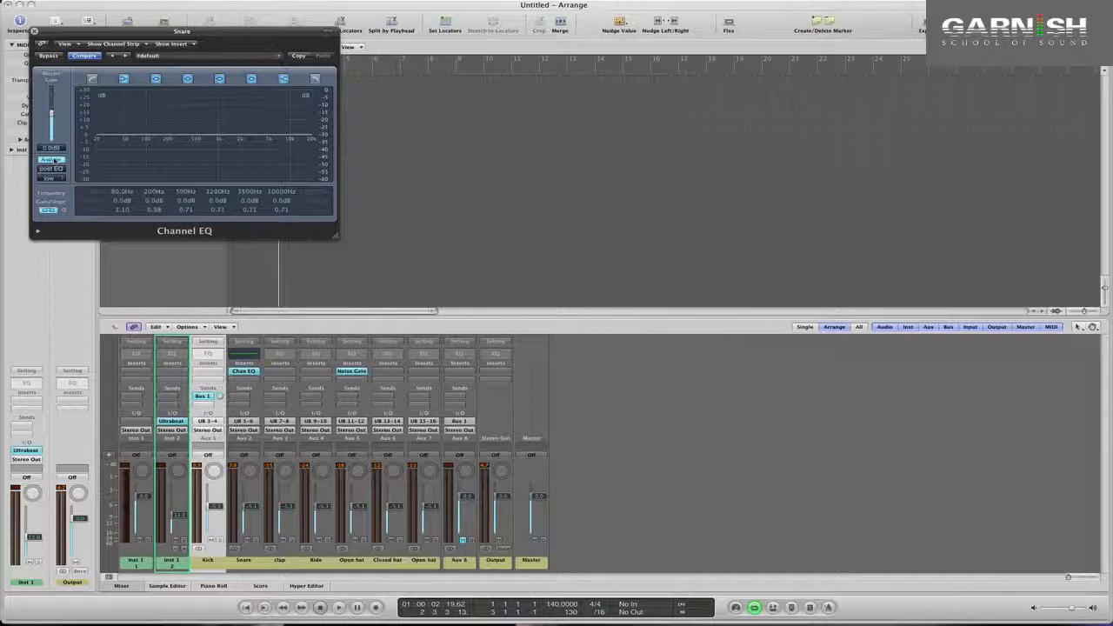
- Set the Snare EQ's analyzer to high resolution and enable the low-cut filter at 60 Hz with a 48 dB/Oct slope
left_click(51, 177)
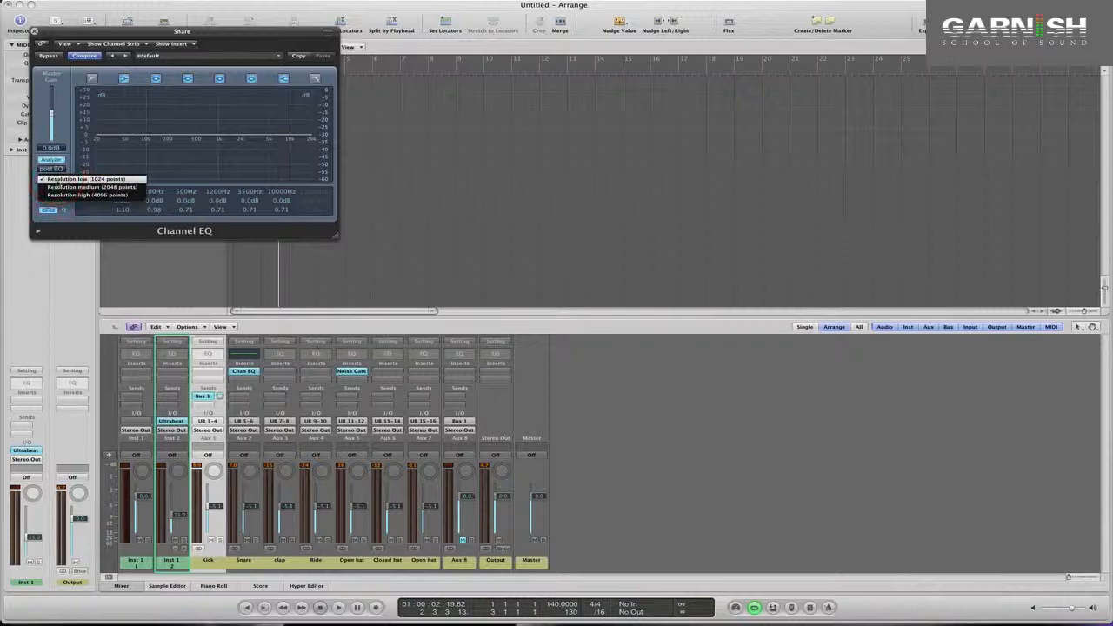
left_click(58, 195)
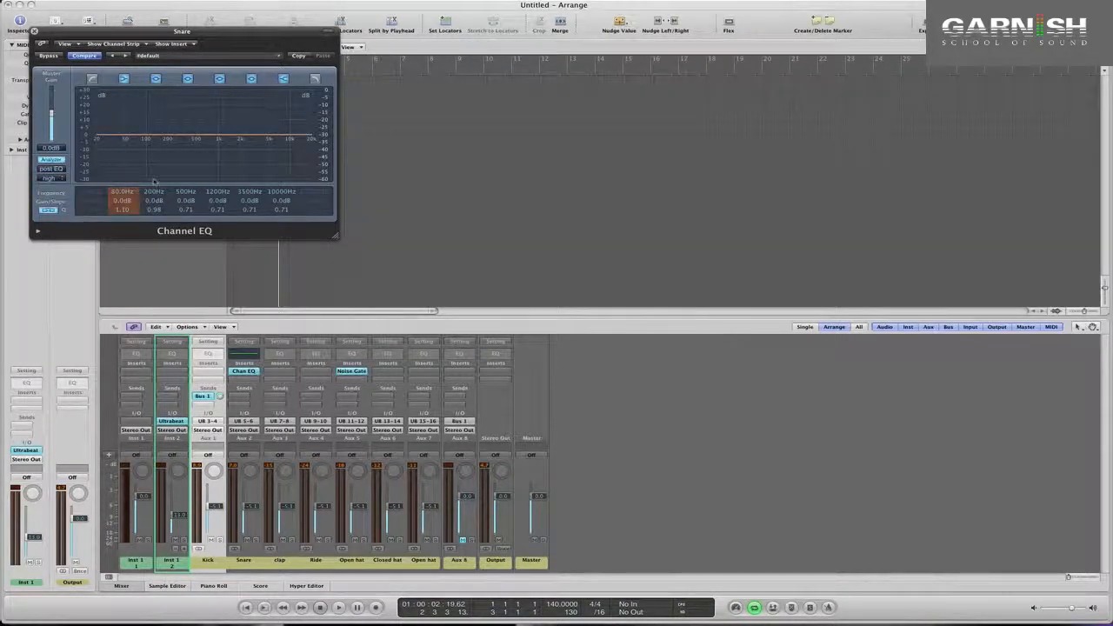
key("space")
left_click(92, 79)
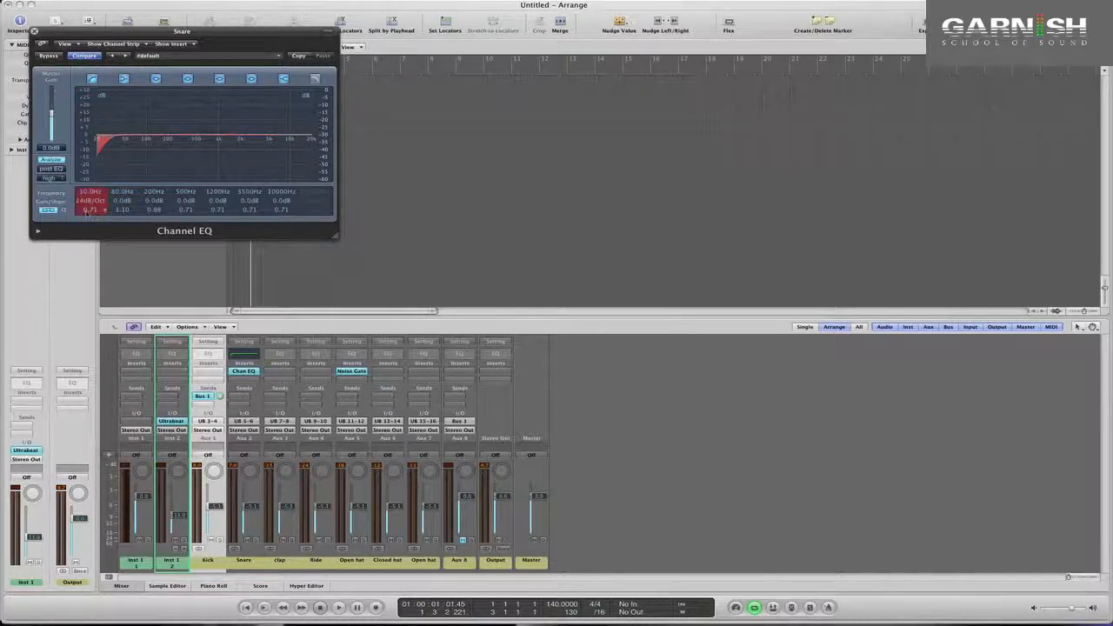
left_click_drag(87, 198, 83, 169)
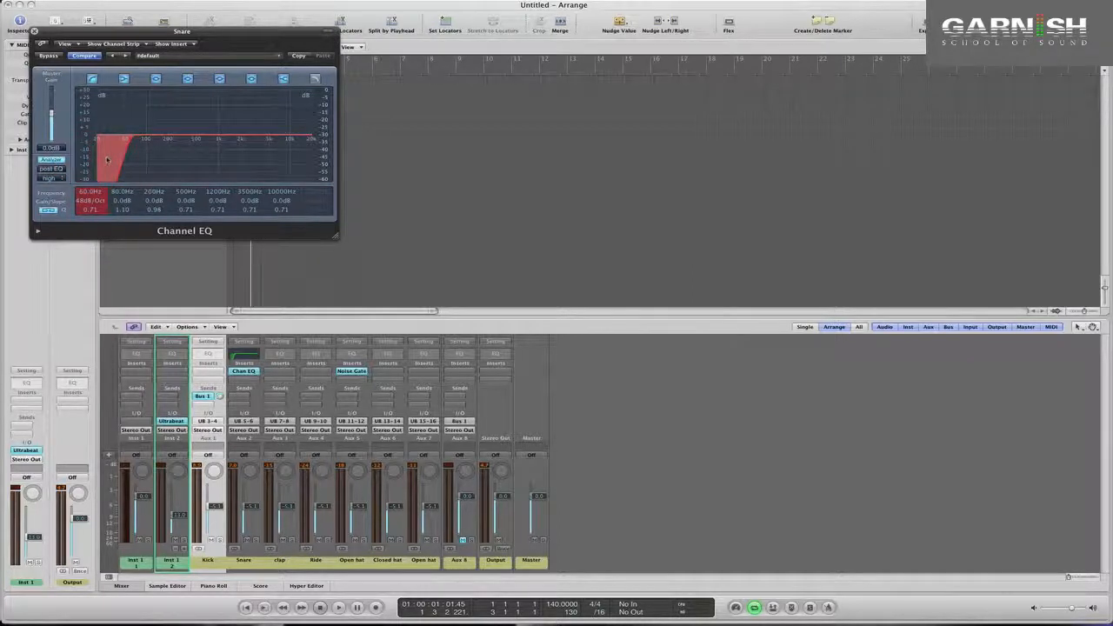
key("space")
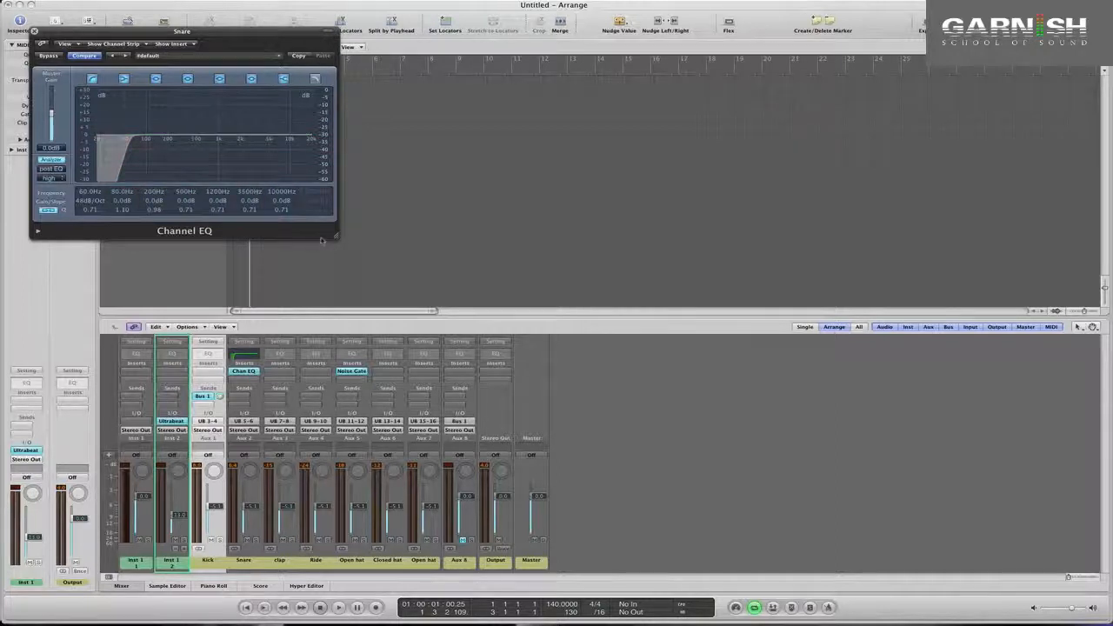
- Enlarge the Snare EQ window and turn the 3500 Hz band into a cut of -6.5 dB at 7100 Hz with Q 100 during playback
left_click_drag(336, 239, 455, 298)
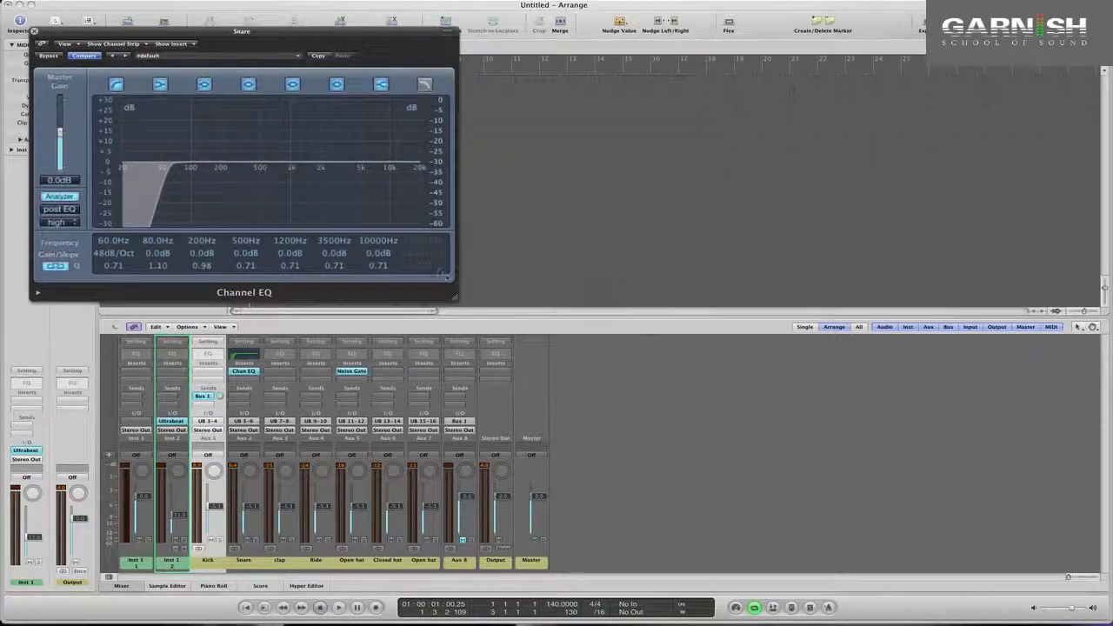
key("space")
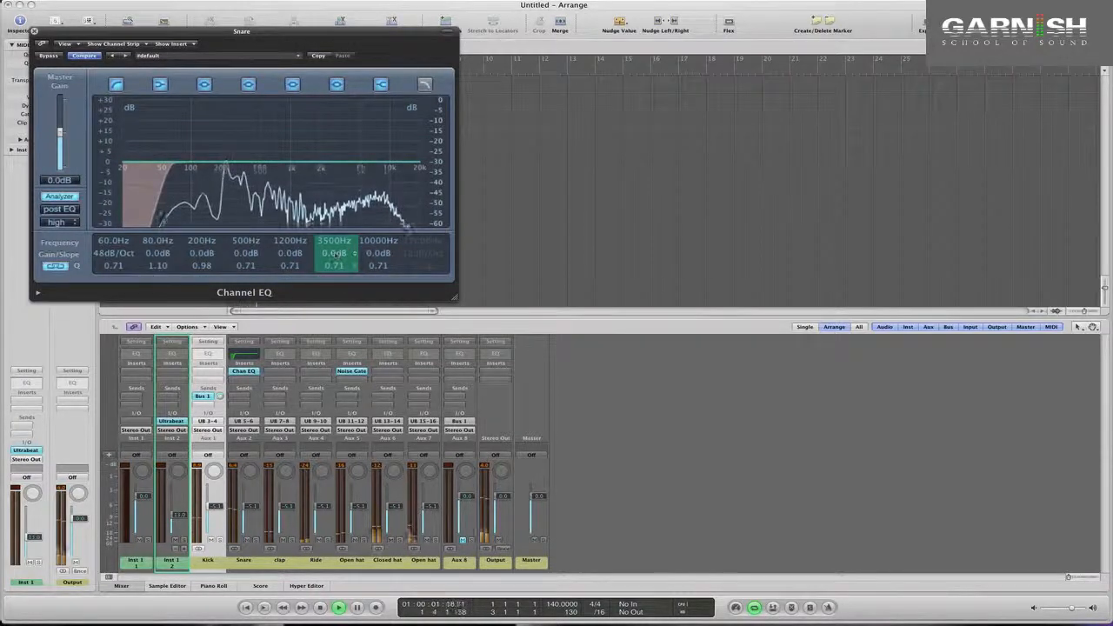
left_click_drag(334, 253, 330, 202)
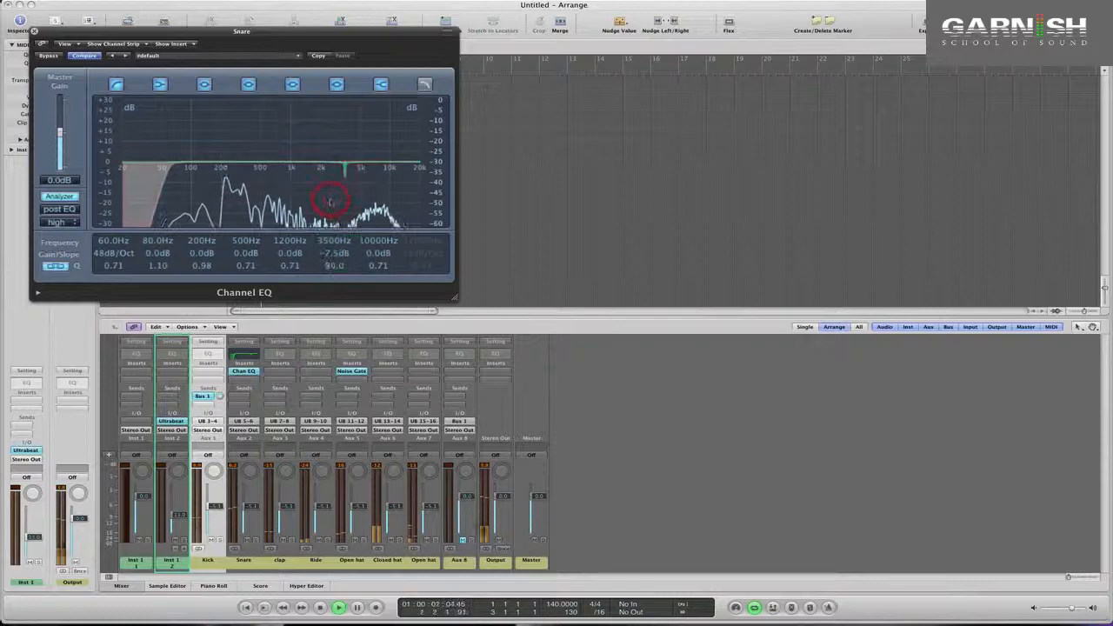
key("space")
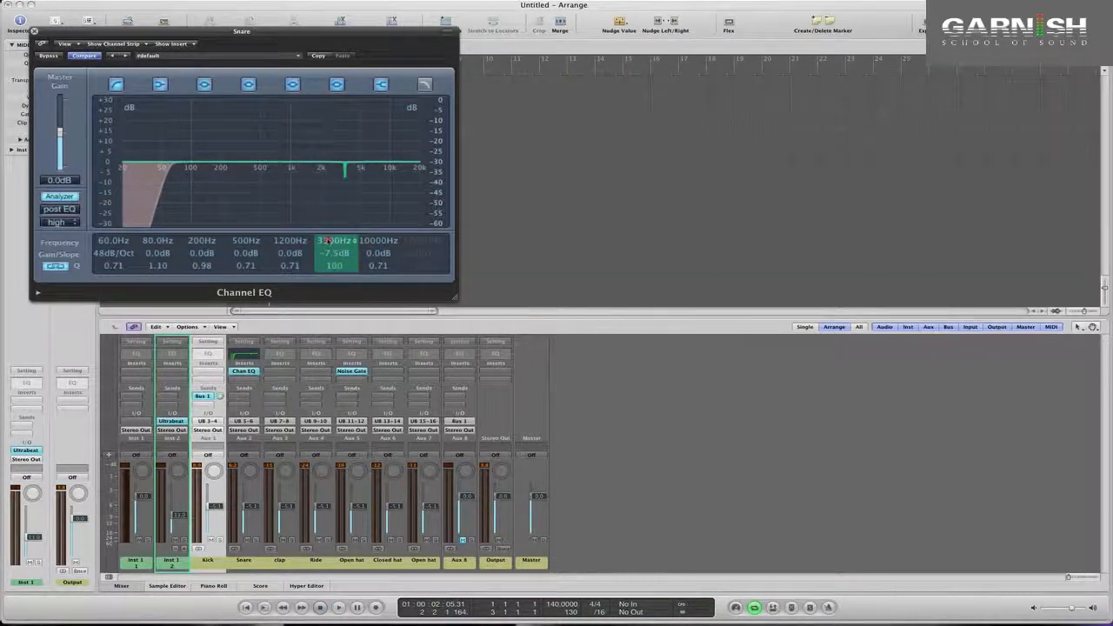
key("space")
left_click_drag(327, 243, 325, 228)
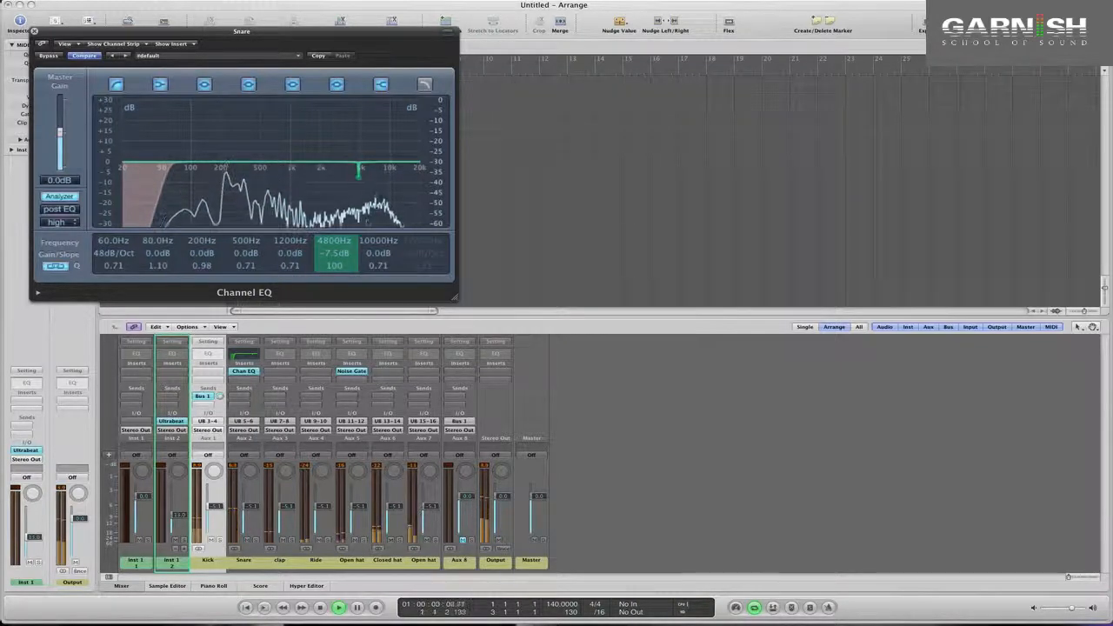
mouse_move(329, 240)
left_mouse_down()
mouse_move(326, 222)
mouse_move(333, 253)
left_mouse_up()
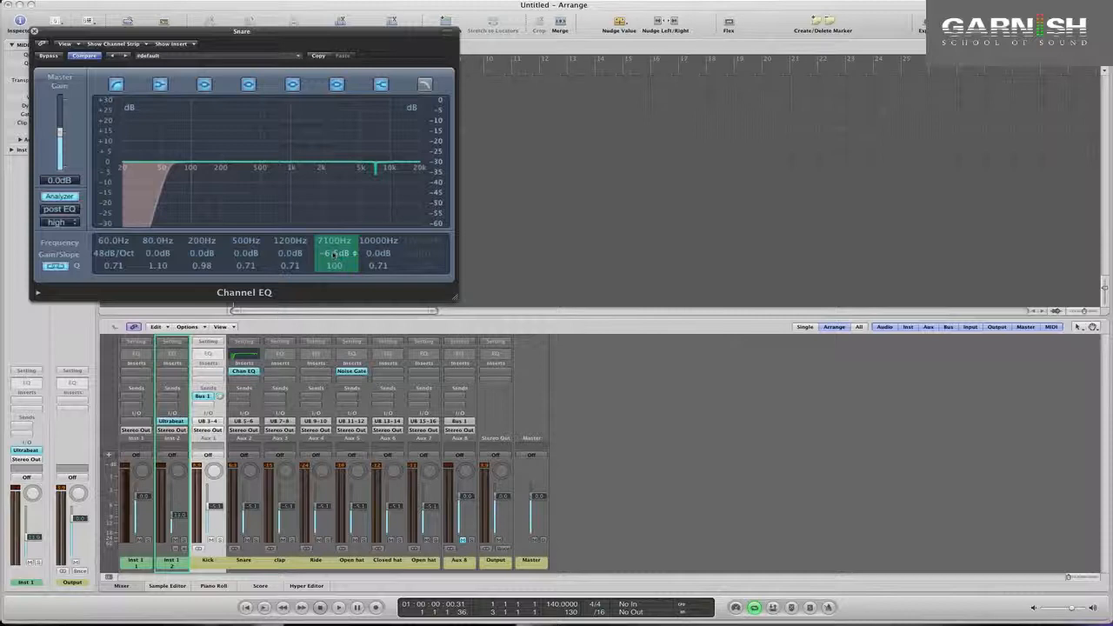
- Set the Snare EQ's 500 Hz band to 1240 Hz, -4.5 dB and Q 11.0, and close the EQ with its analyzer off
key("space")
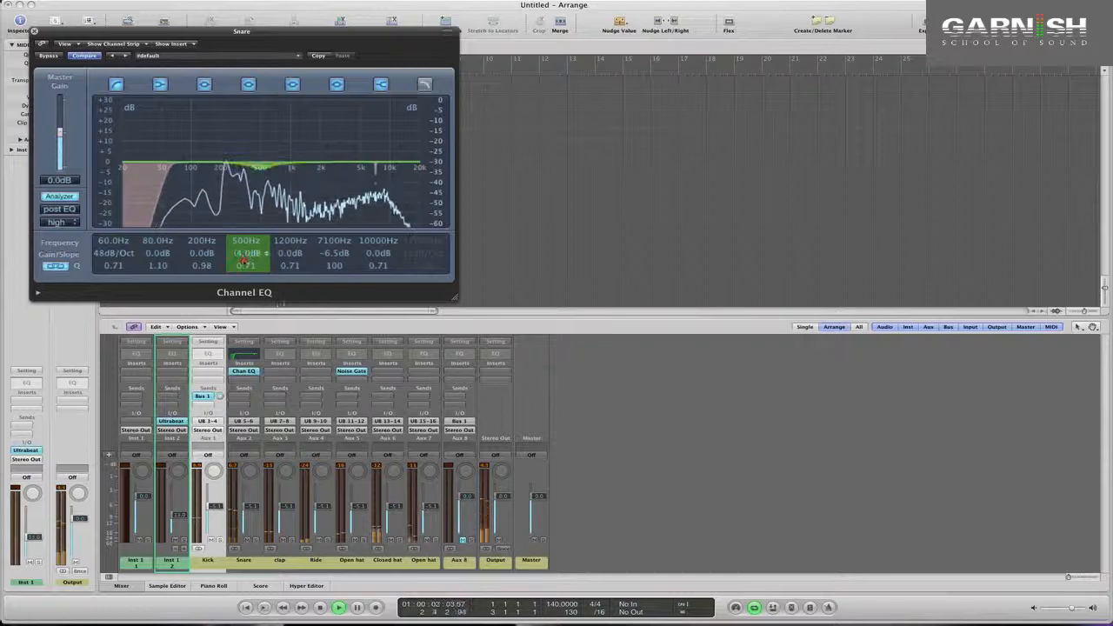
left_click_drag(246, 253, 233, 196)
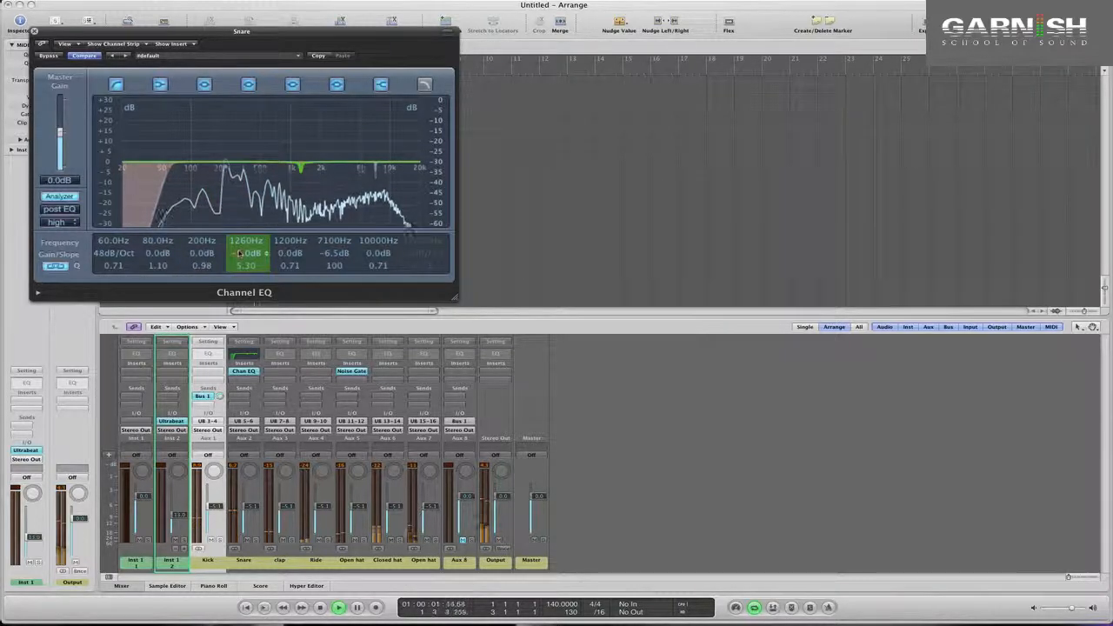
mouse_move(239, 252)
left_mouse_down()
mouse_move(239, 265)
mouse_move(243, 240)
mouse_move(244, 251)
left_mouse_up()
key("space")
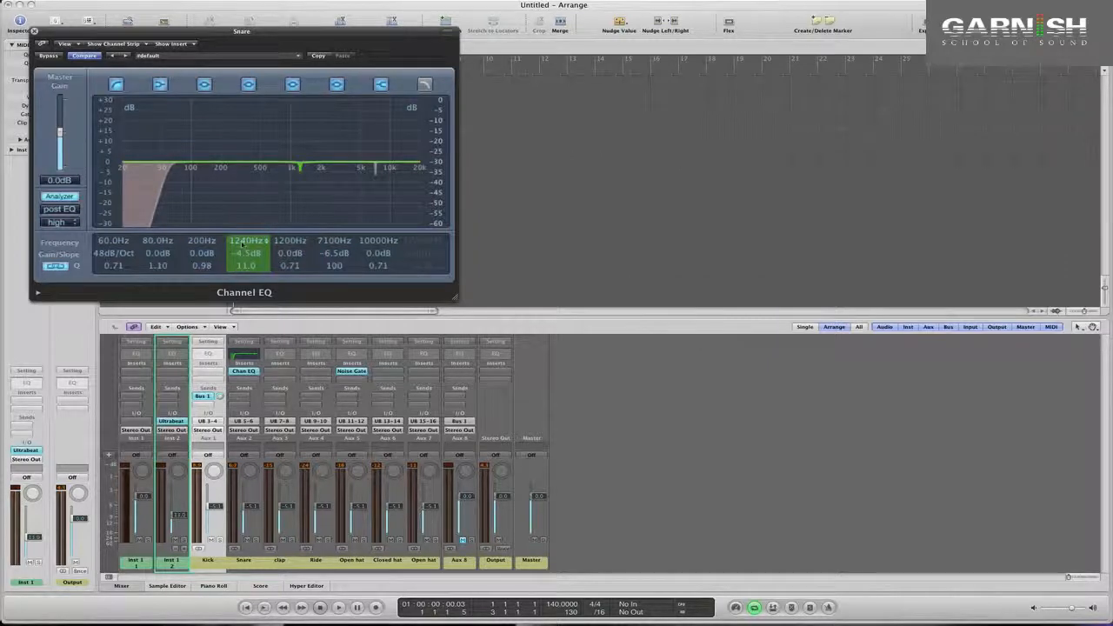
left_click(64, 198)
key("super+w")
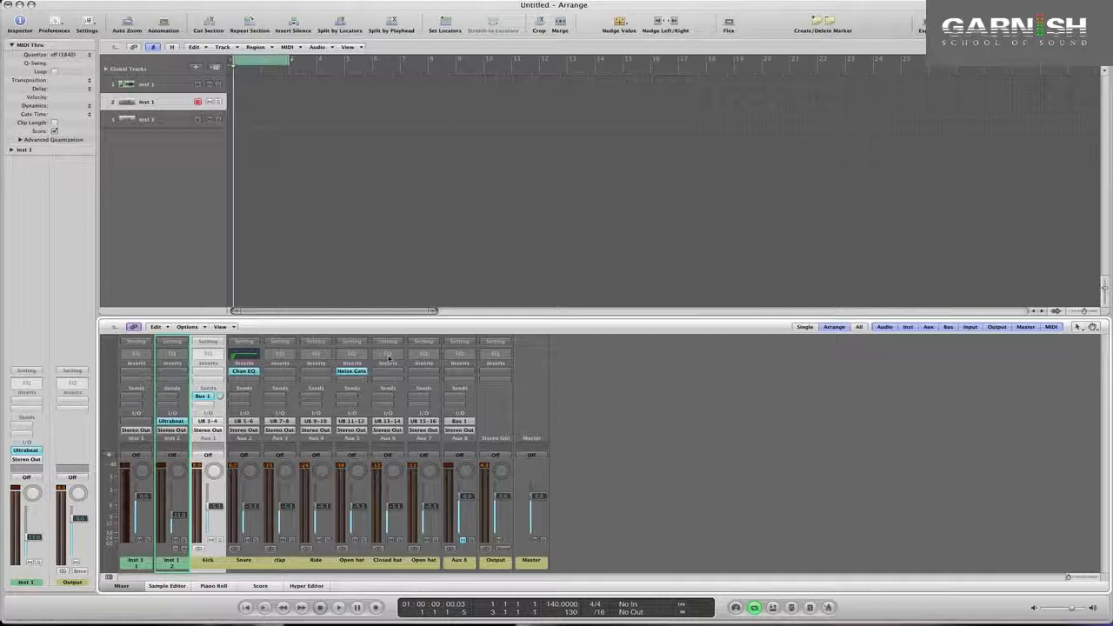
- Insert a Channel EQ on the Closed hat channel and turn on its analyzer at high resolution during playback
key("space")
double_click(388, 355)
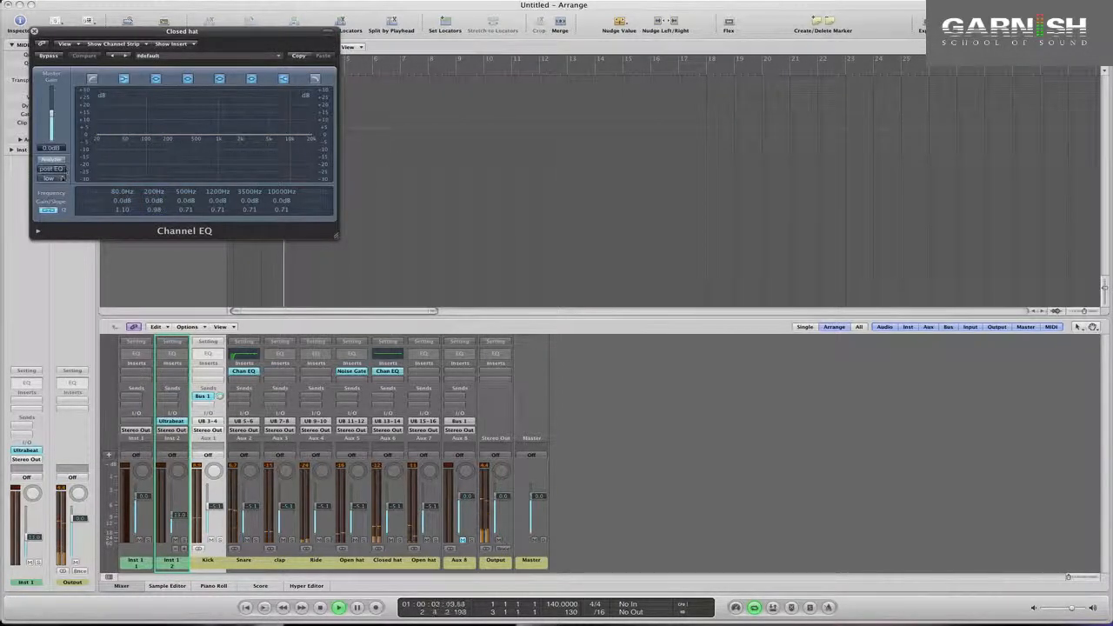
left_click(54, 178)
left_click(62, 178)
left_click(52, 160)
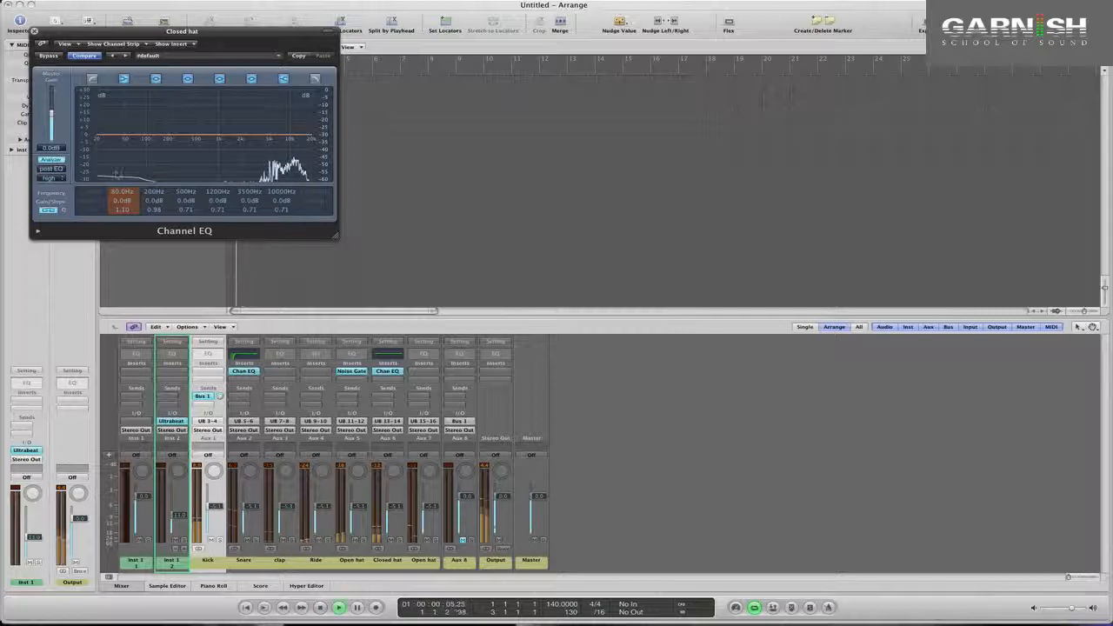
key("space")
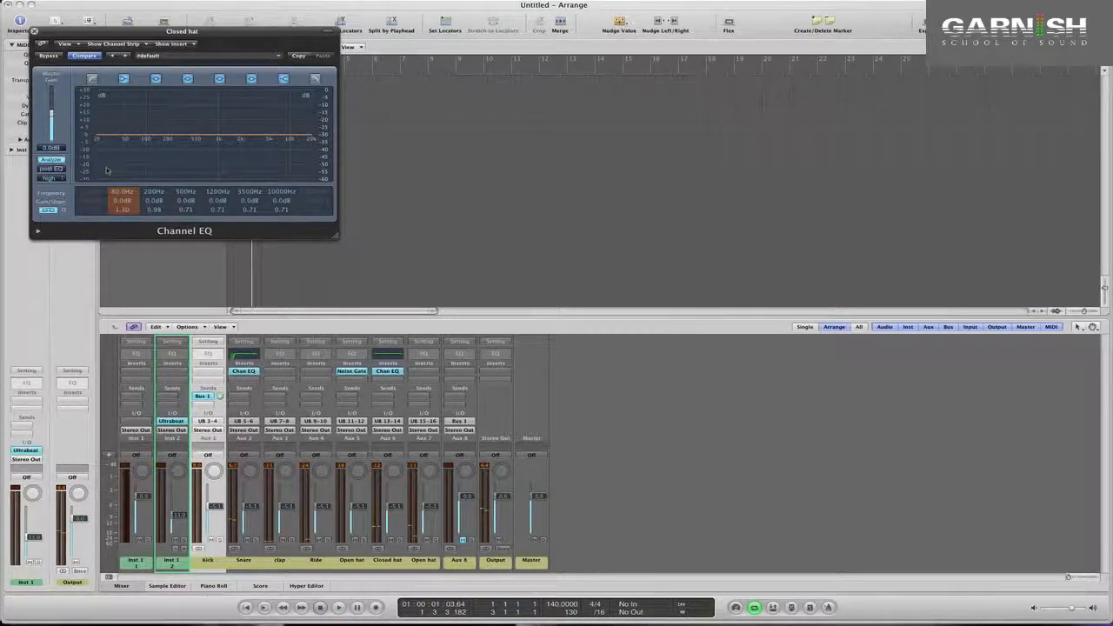
- Enable the Closed hat EQ's low-cut filter at 152 Hz with a 48 dB/Oct slope while the pattern plays
key("space")
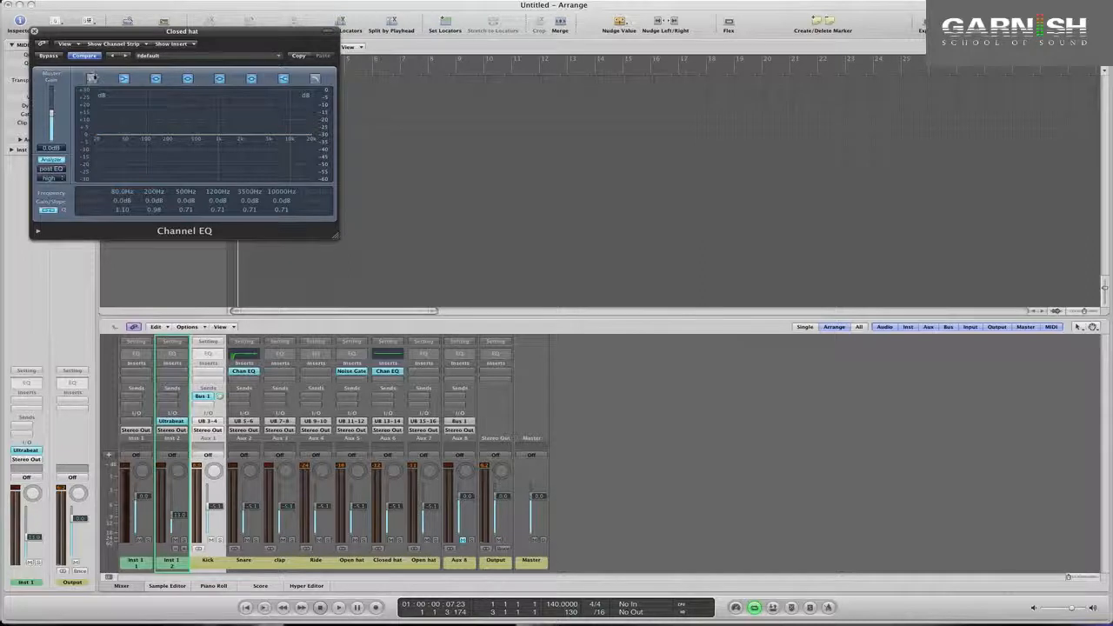
left_click(91, 79)
key("space")
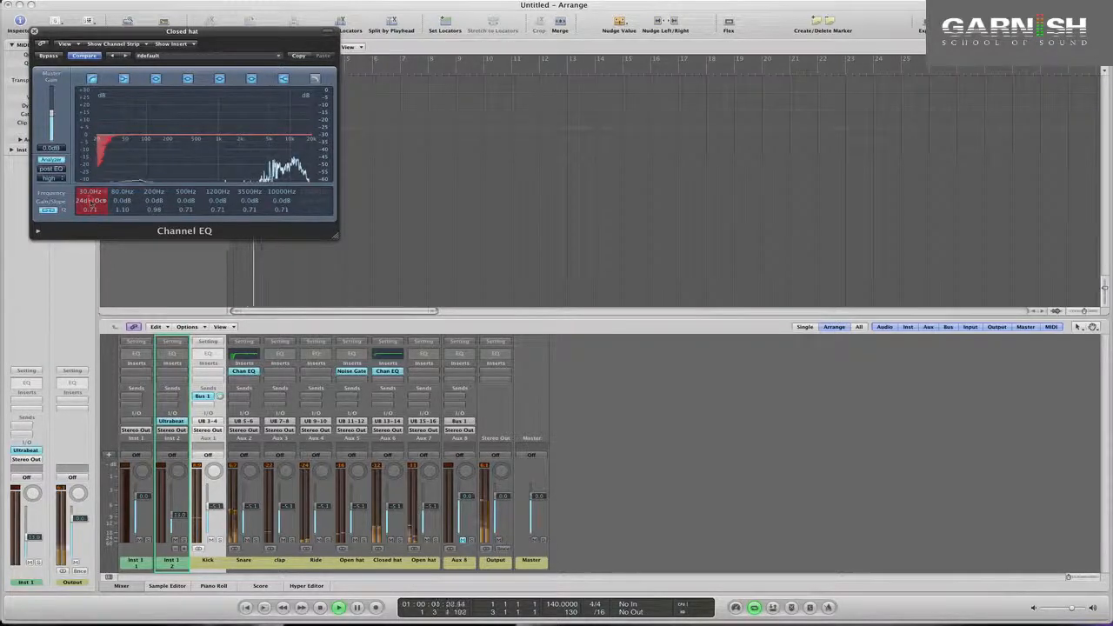
left_click_drag(91, 193, 78, 133)
- Compare the Closed hat sound with the Channel EQ bypassed and active during playback
left_click(48, 56)
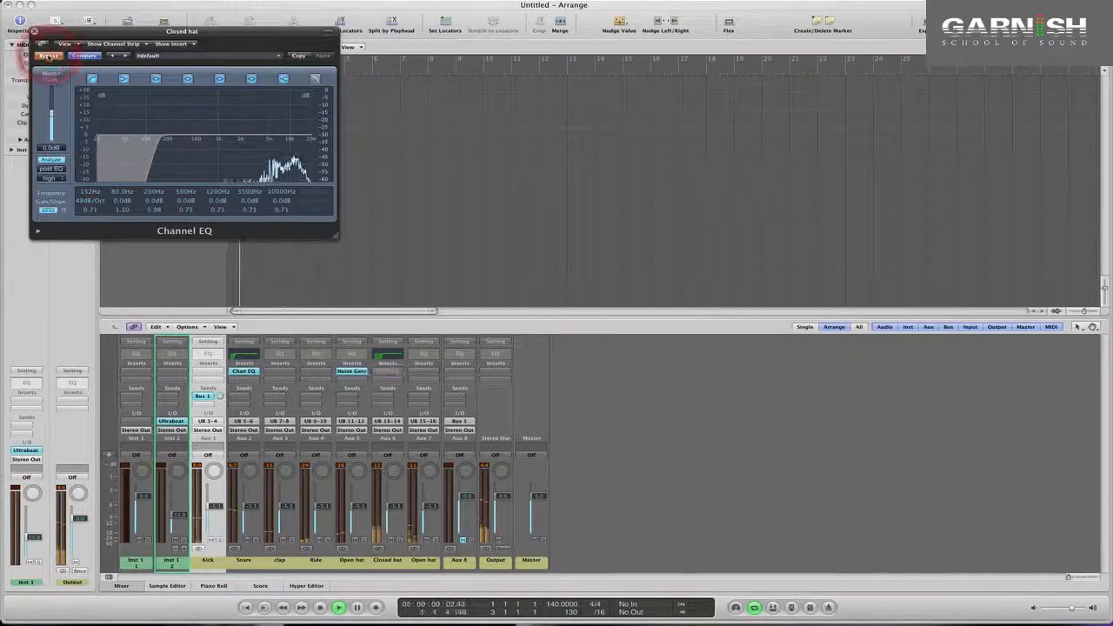
left_click(48, 56)
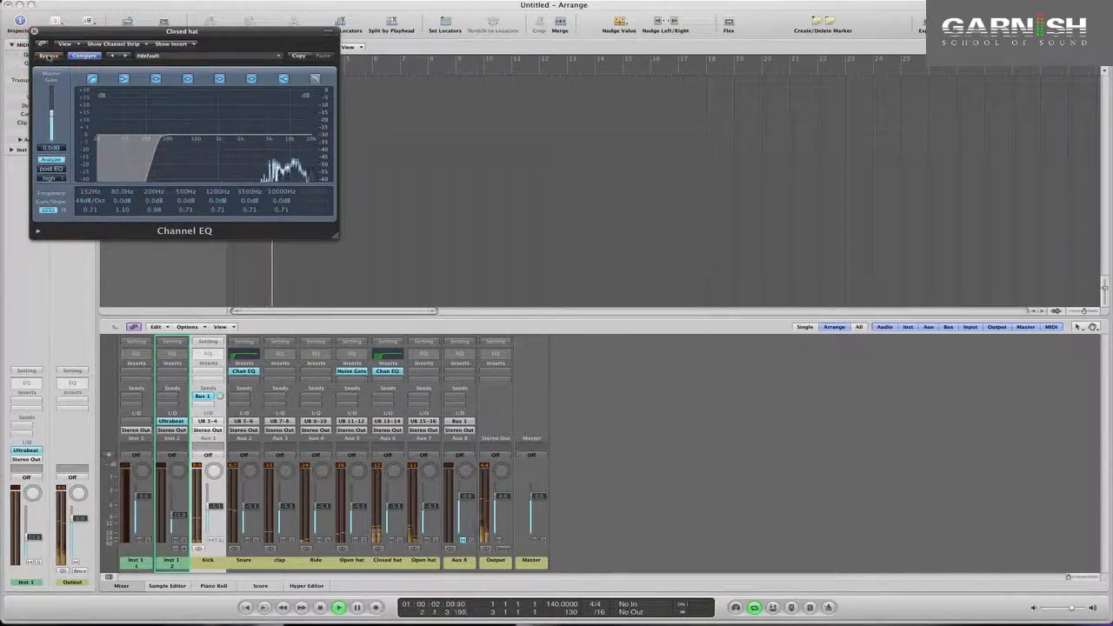
left_click(48, 56)
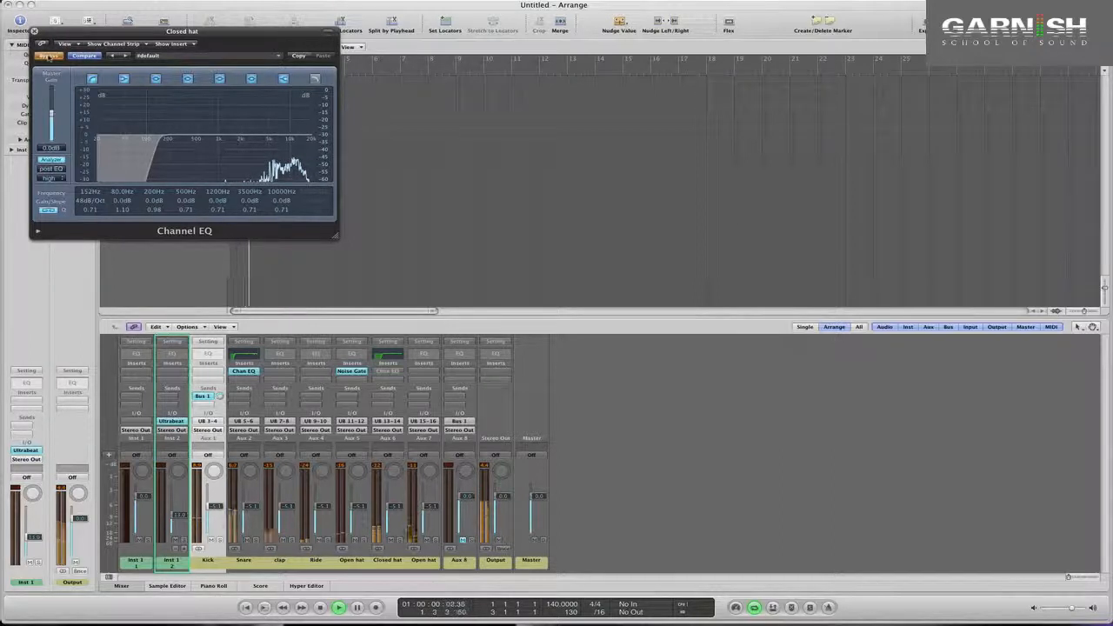
left_click(47, 56)
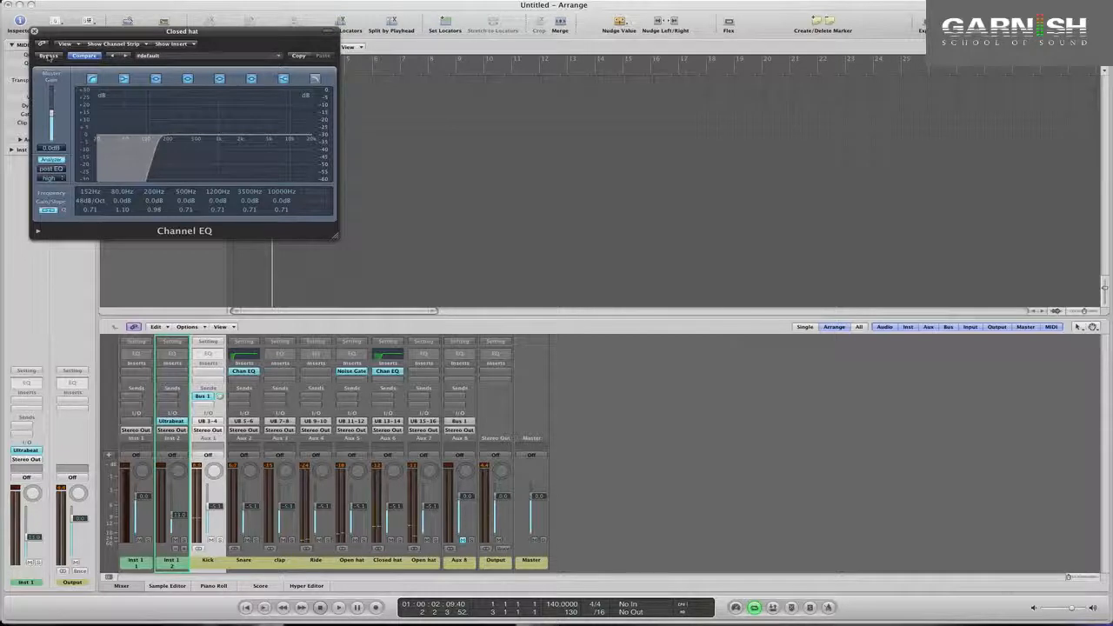
left_click(48, 55)
key("space")
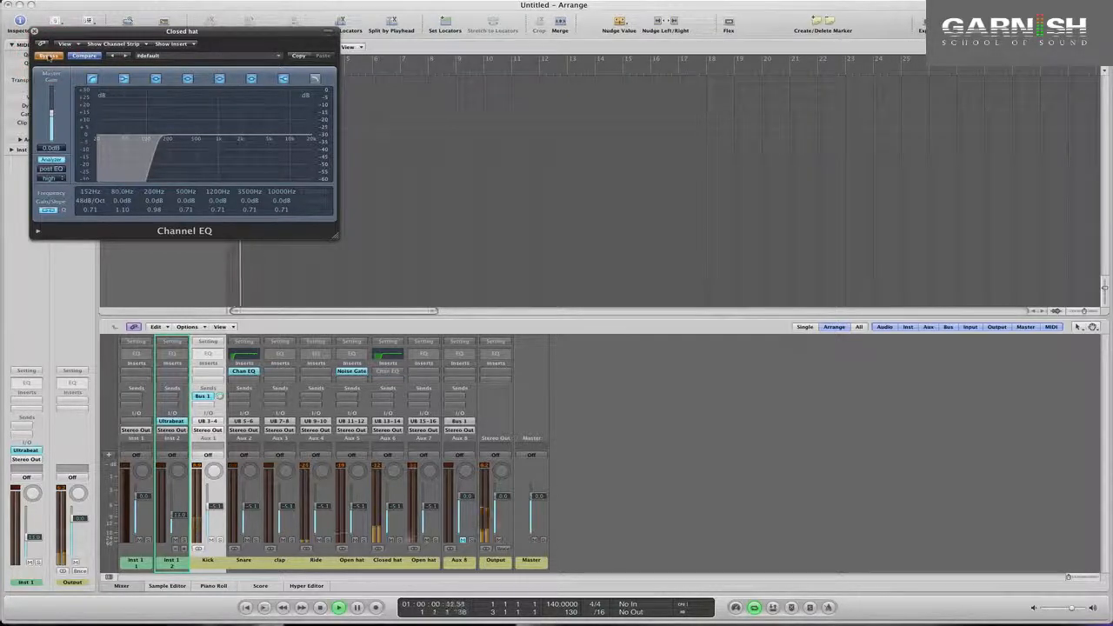
left_click(48, 55)
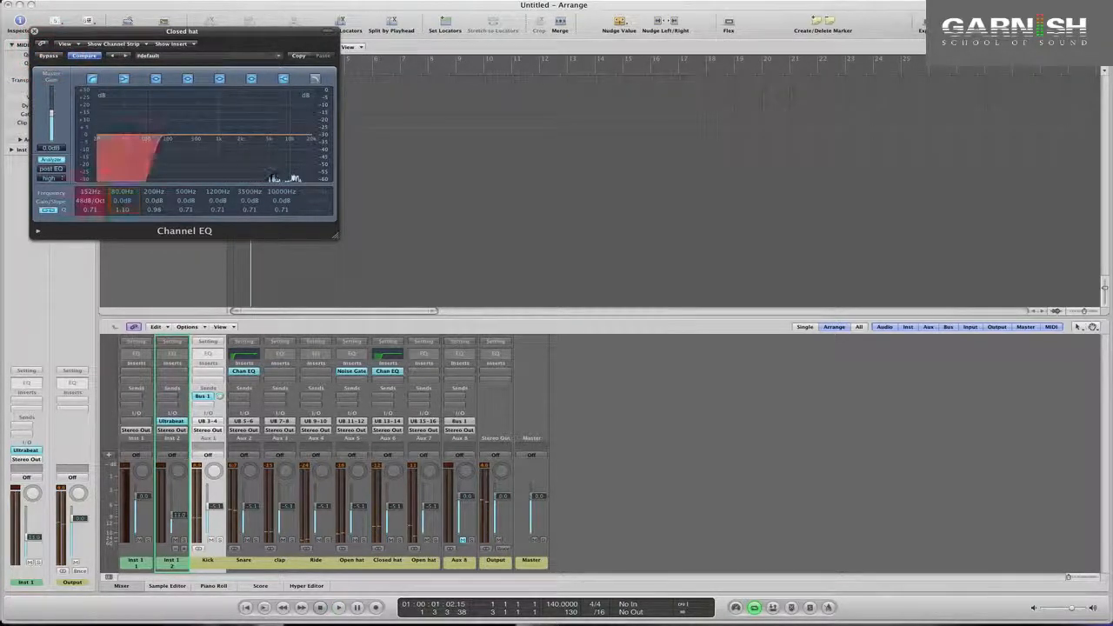
- Turn the Closed hat EQ's 500 Hz band into a narrow cut of -7.0 dB at 5200 Hz with Q 100 during playback
key("space")
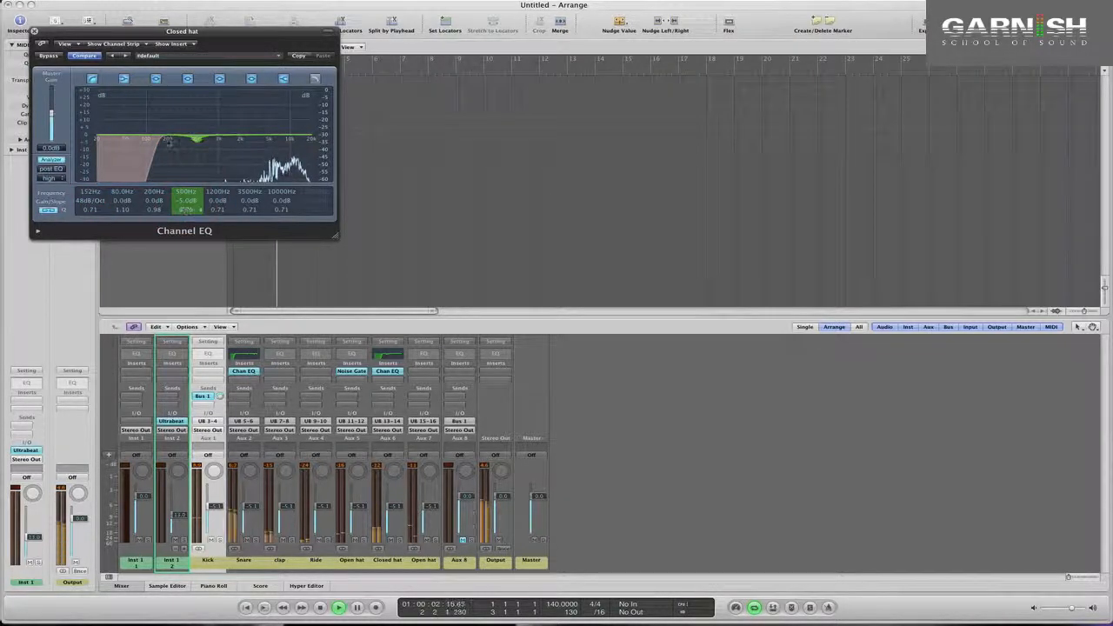
left_click_drag(180, 191, 179, 109)
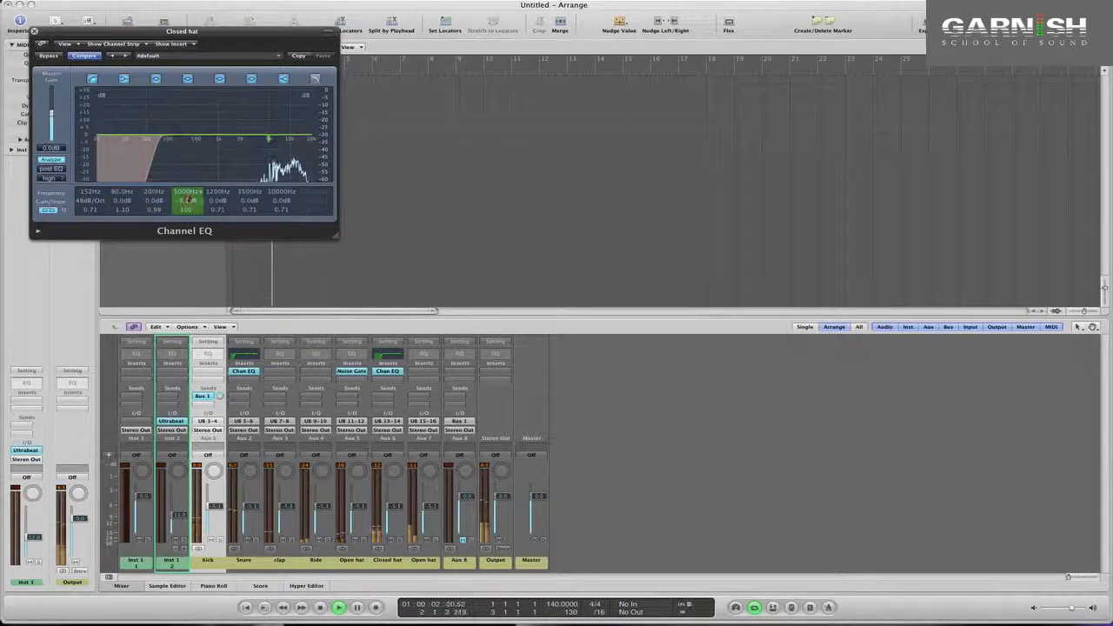
left_click_drag(187, 200, 184, 195)
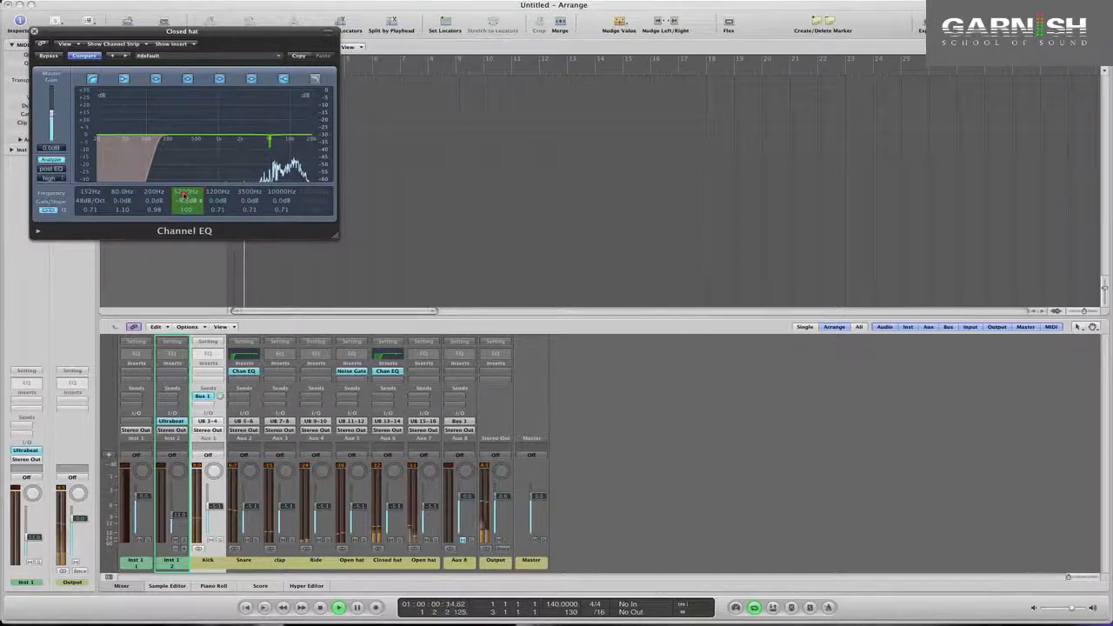
left_click_drag(185, 195, 184, 193)
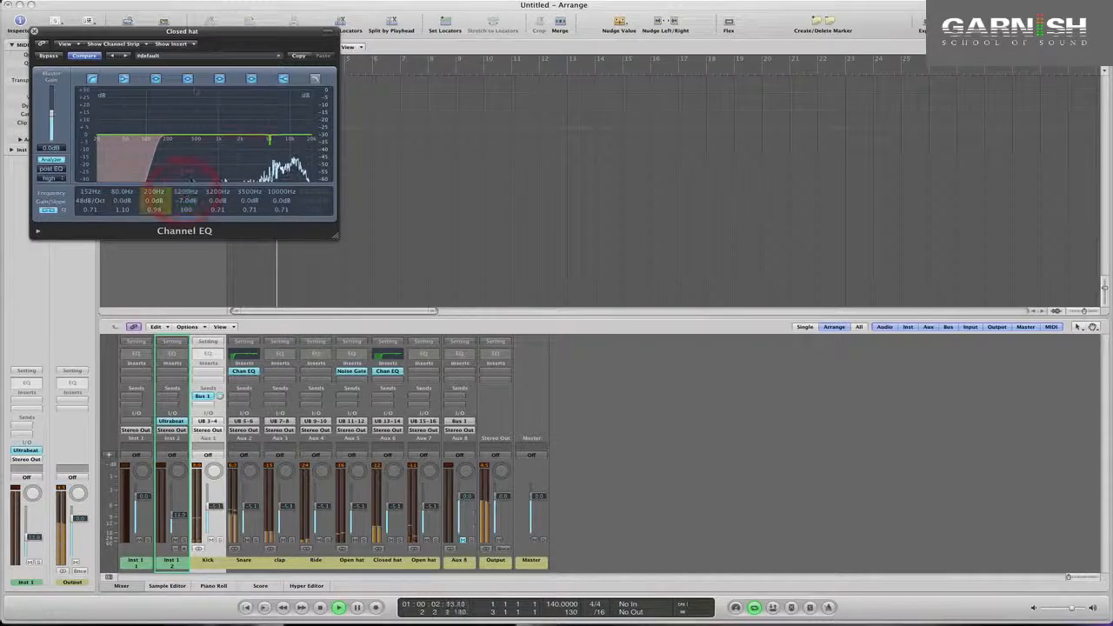
- Compare the Closed hat sound with the 5200 Hz cut off and on during playback, leaving the band enabled
left_click(187, 78)
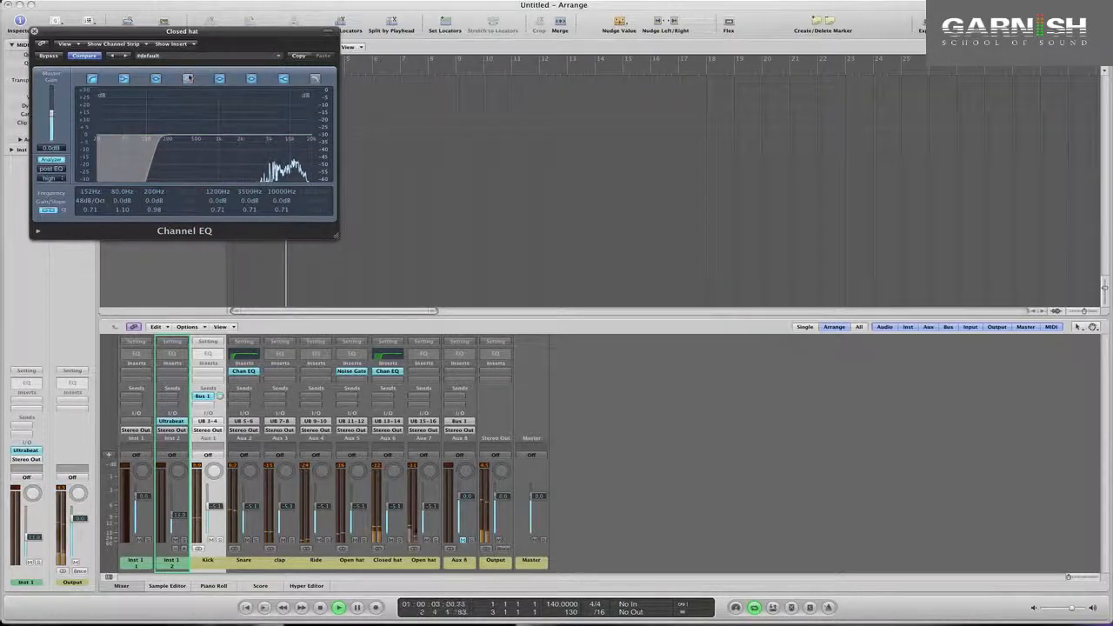
left_click(187, 78)
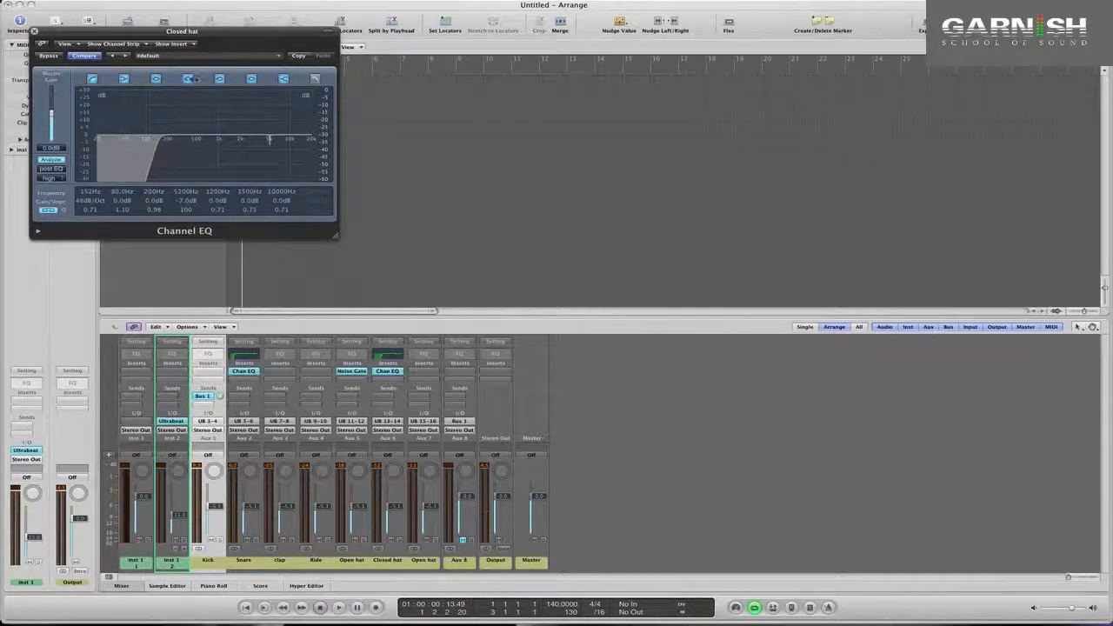
left_click(190, 79)
left_click(190, 79)
key("space")
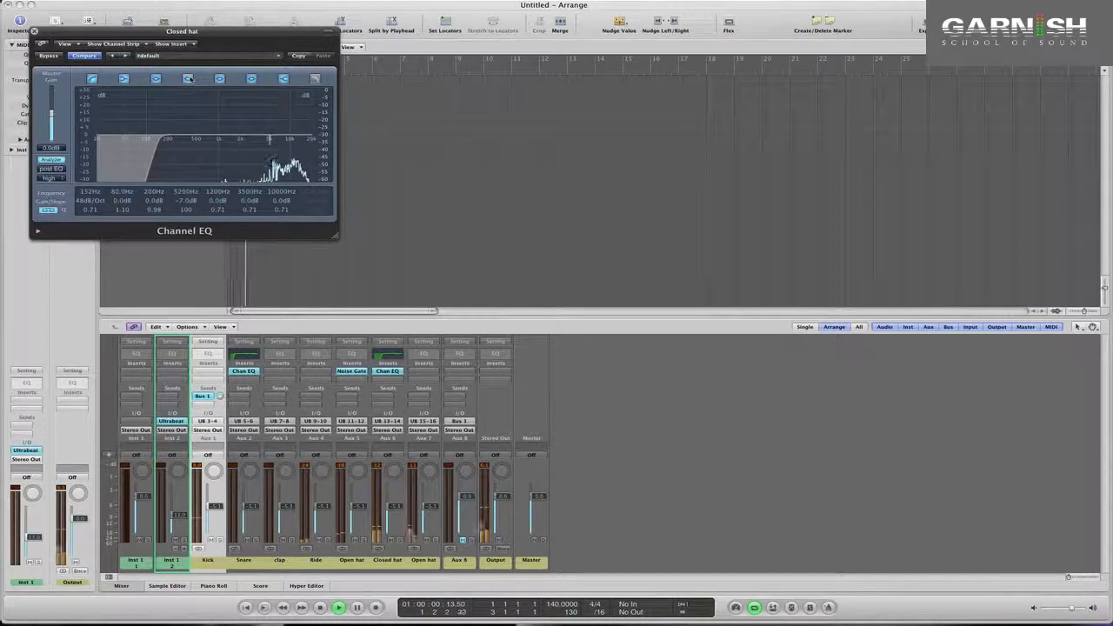
left_click(188, 79)
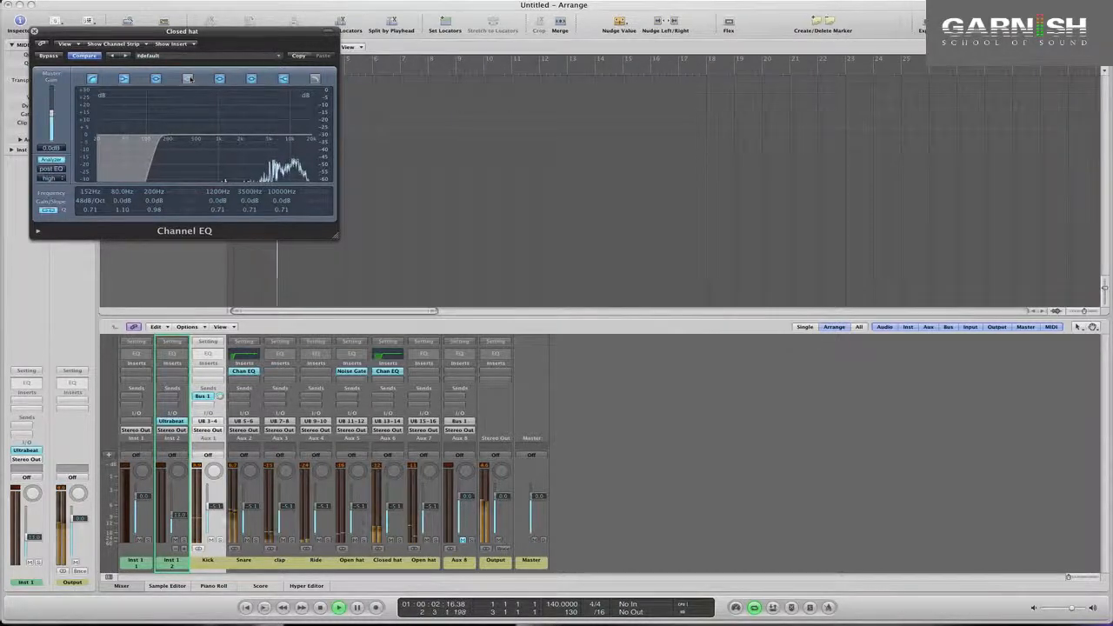
left_click(188, 79)
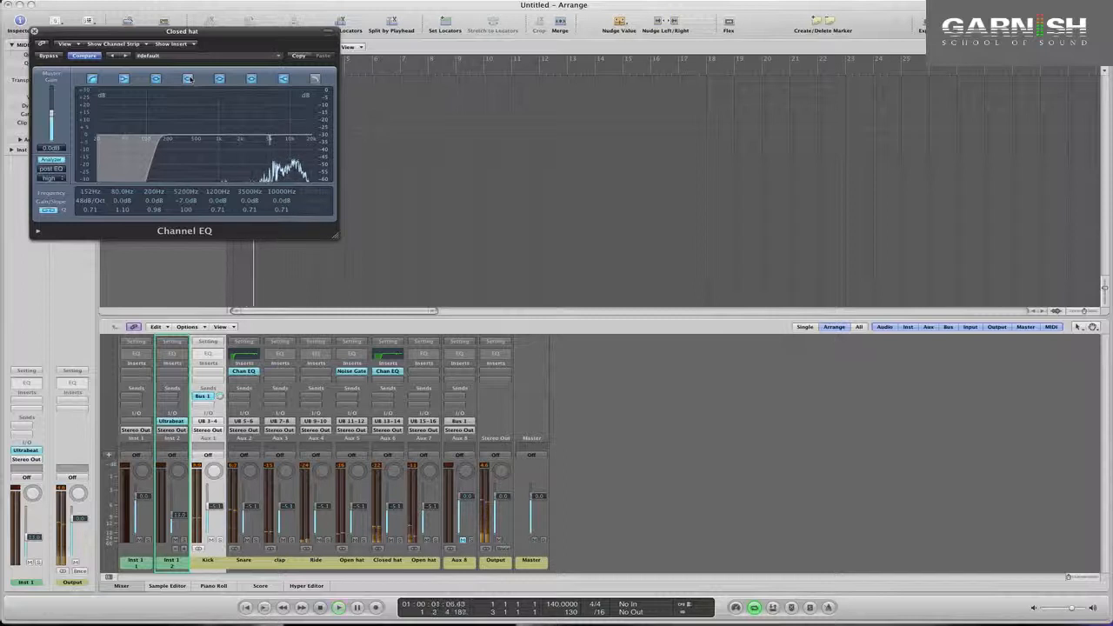
- Audition the equalised drum pattern, and route the outputs of all seven drum channels, Kick through the last Open hat, to Bus 2
key("space")
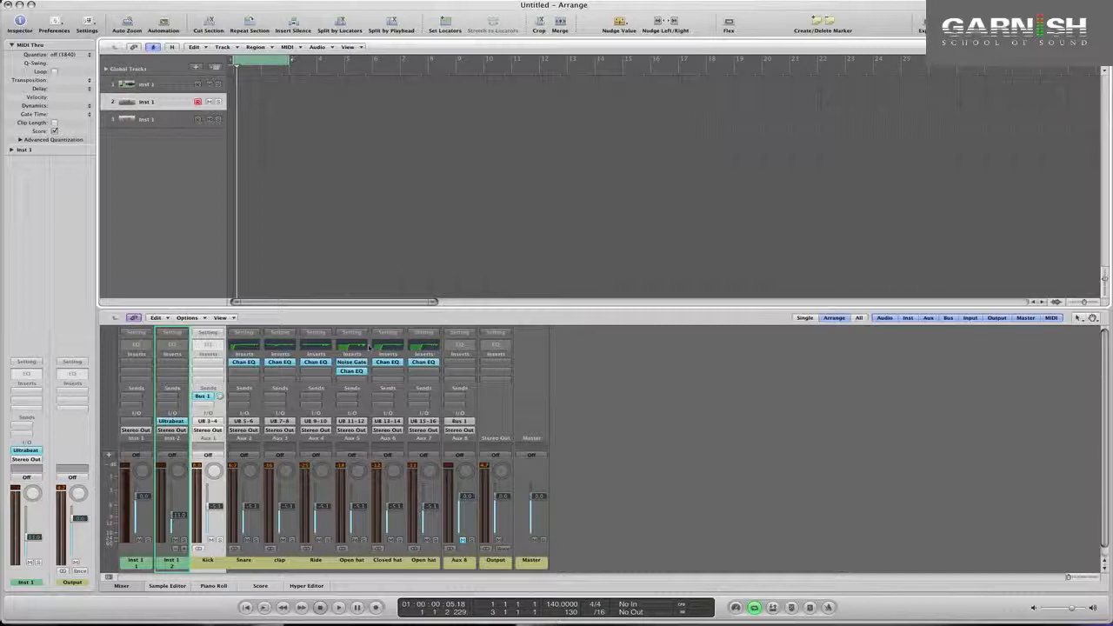
key("space")
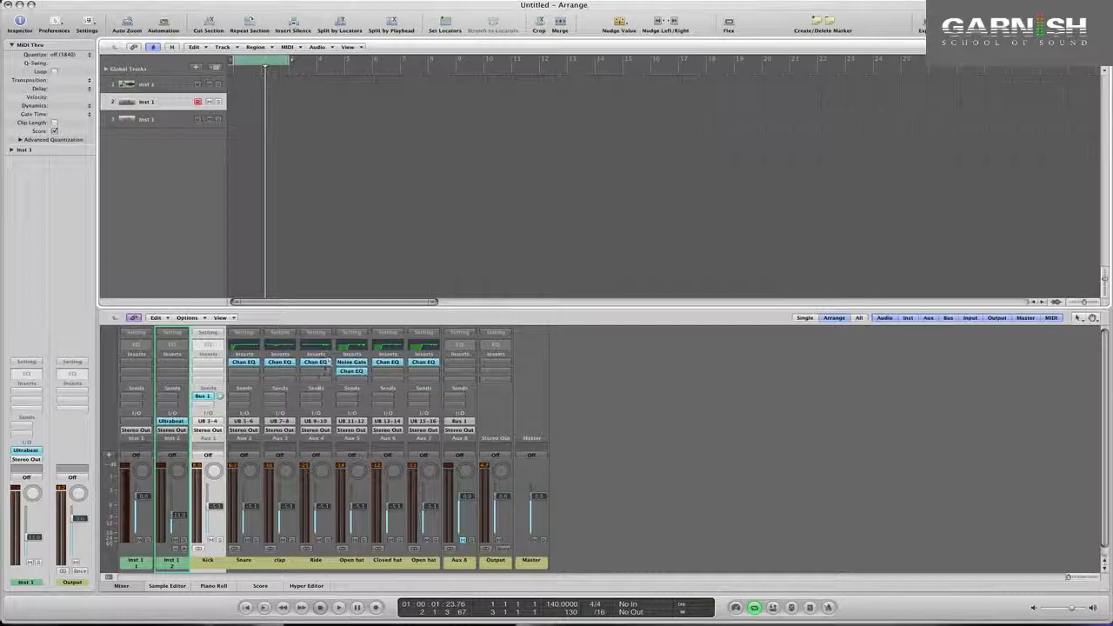
left_click_drag(222, 563, 412, 567)
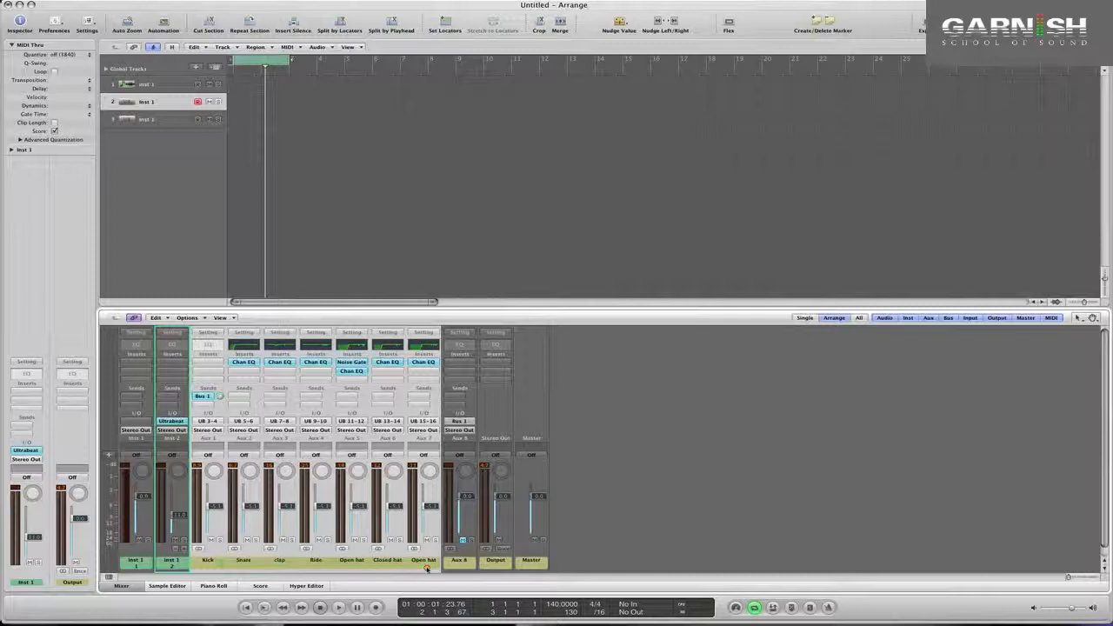
left_click(208, 429)
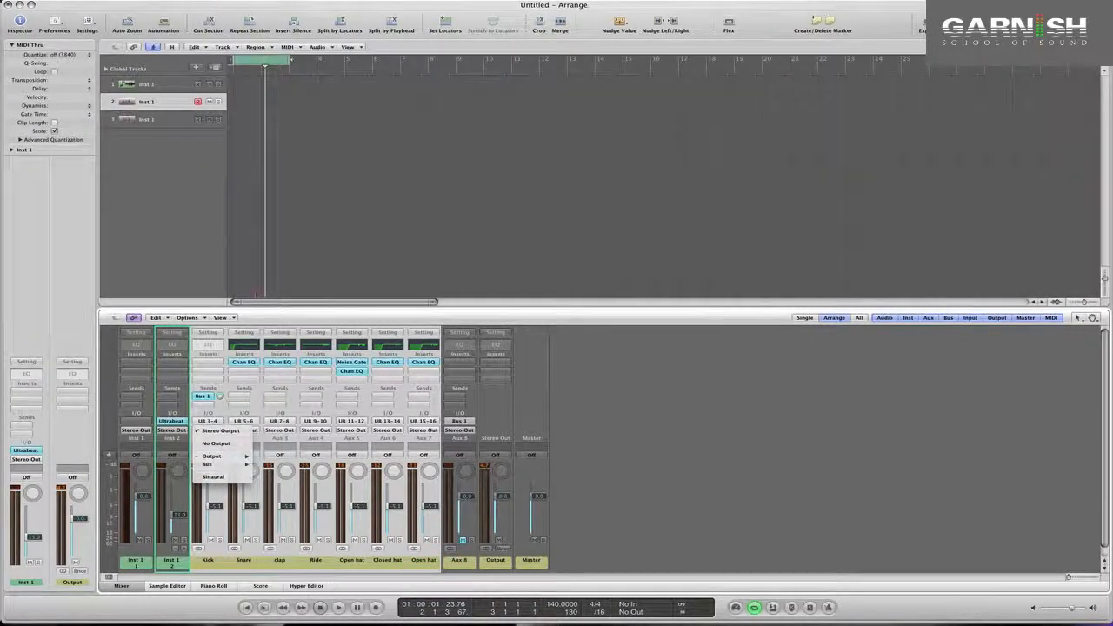
mouse_move(240, 463)
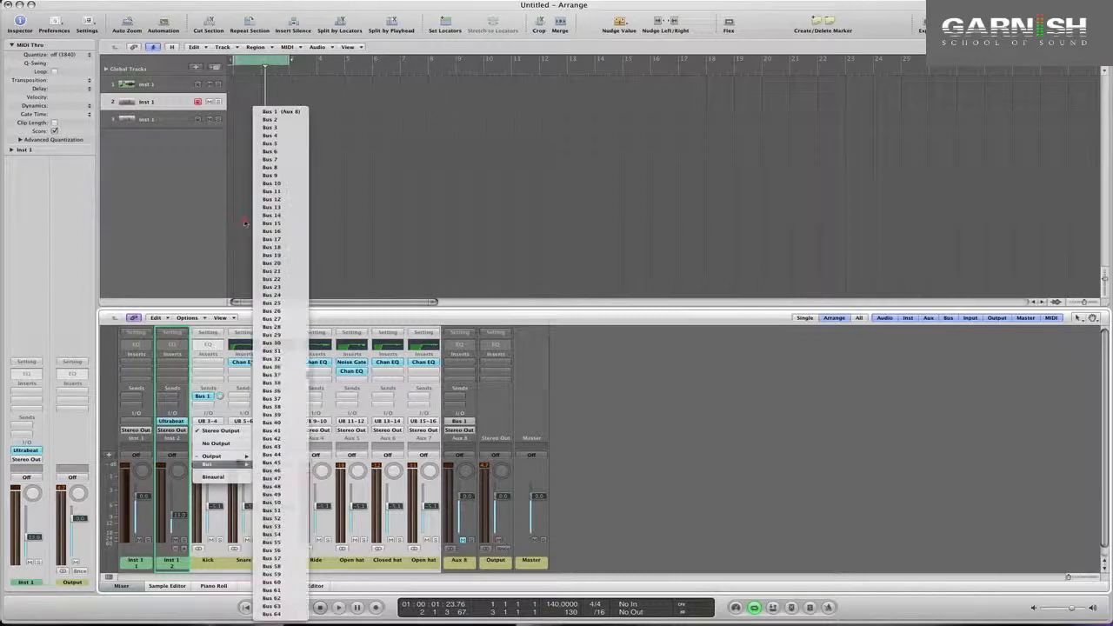
left_click(285, 123)
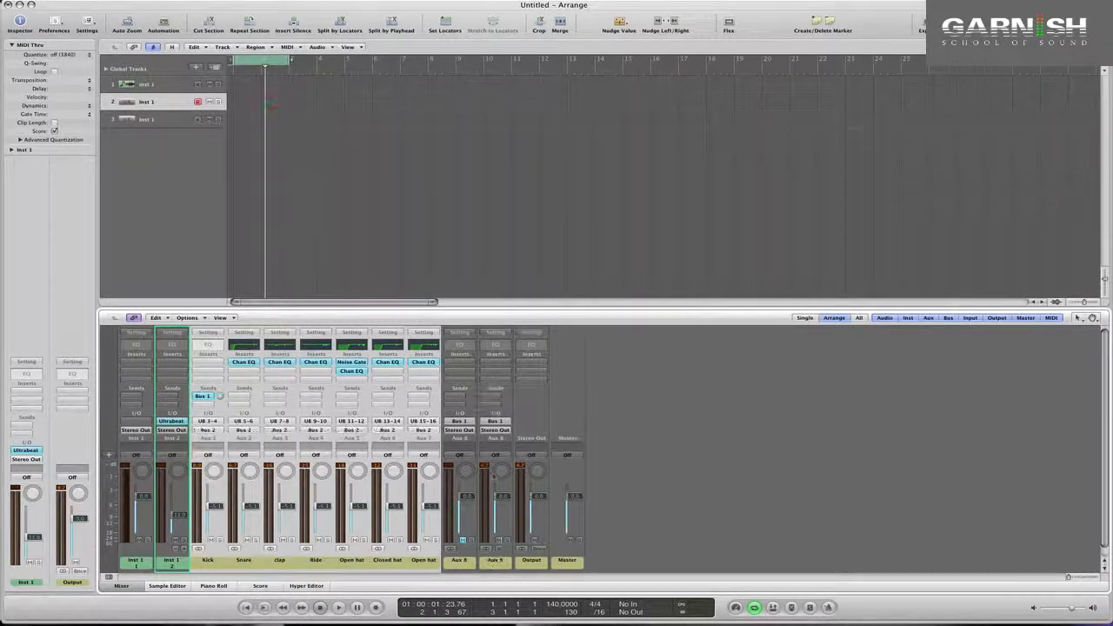
- Rename the new aux channel fed by Bus 2 as "drum bus"
left_click(492, 551)
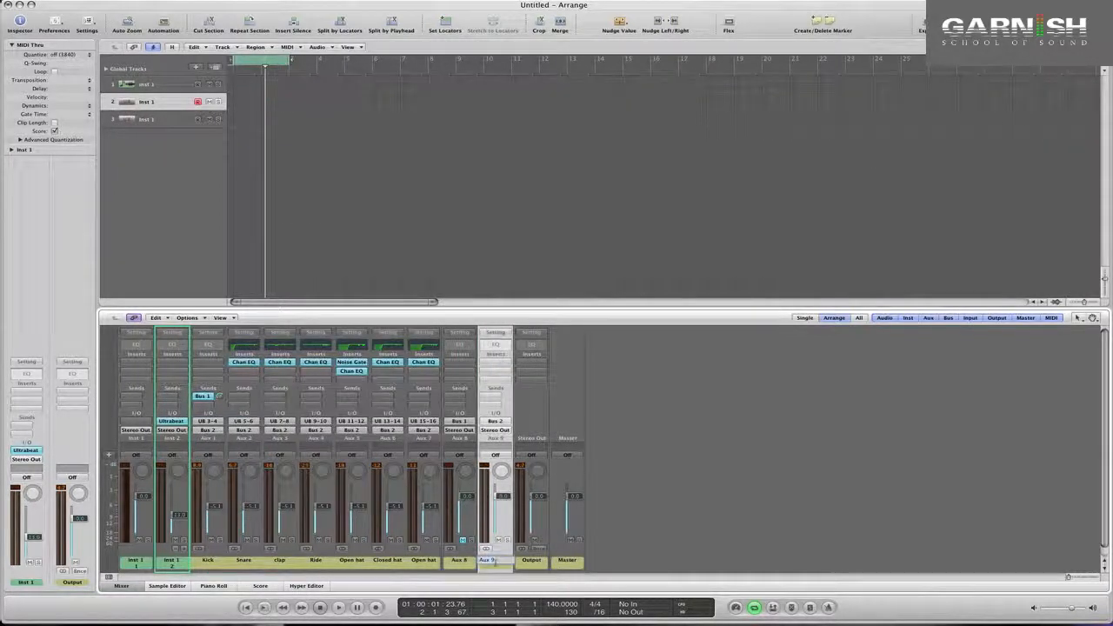
double_click(493, 561)
key("Return")
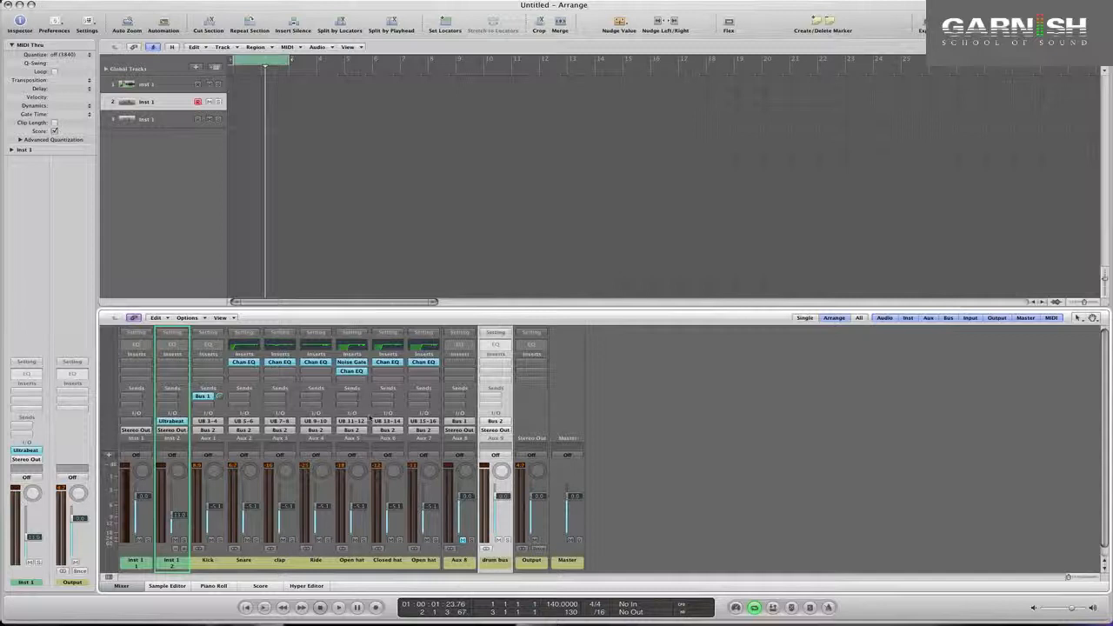
left_click(315, 396)
mouse_move(316, 406)
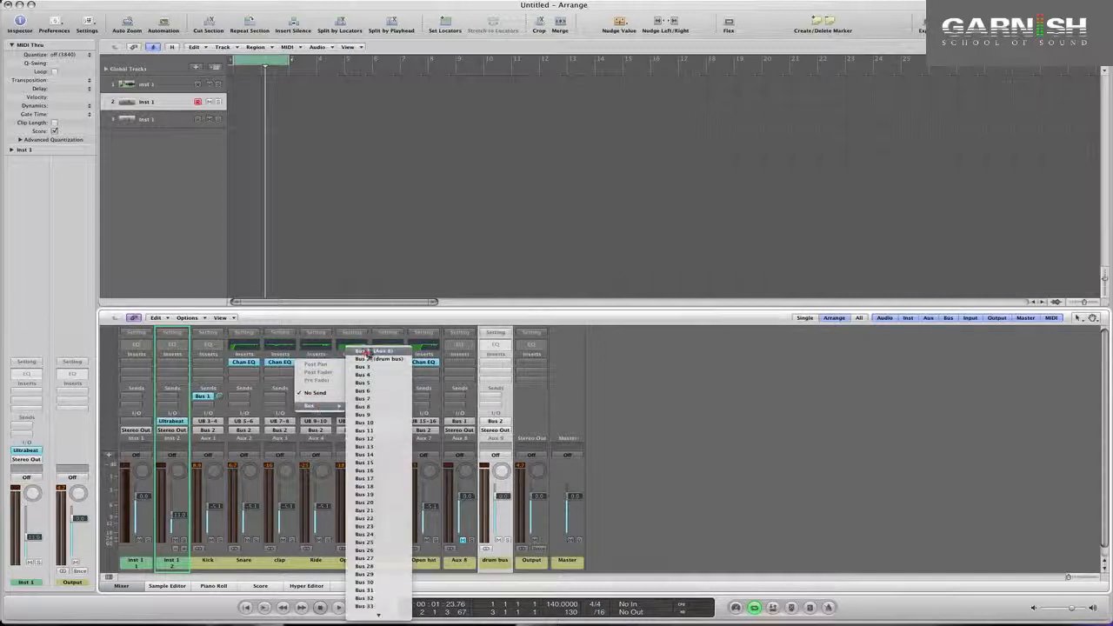
left_click(315, 255)
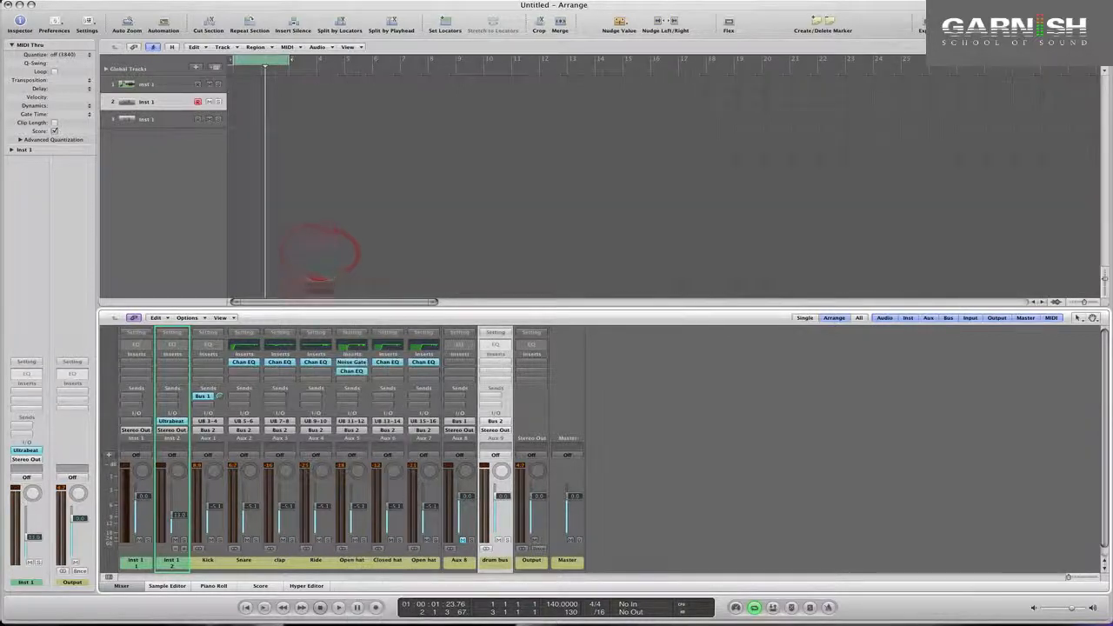
- Rename the Aux 8 channel fed by Bus 1 as "kick sidechain"
double_click(460, 560)
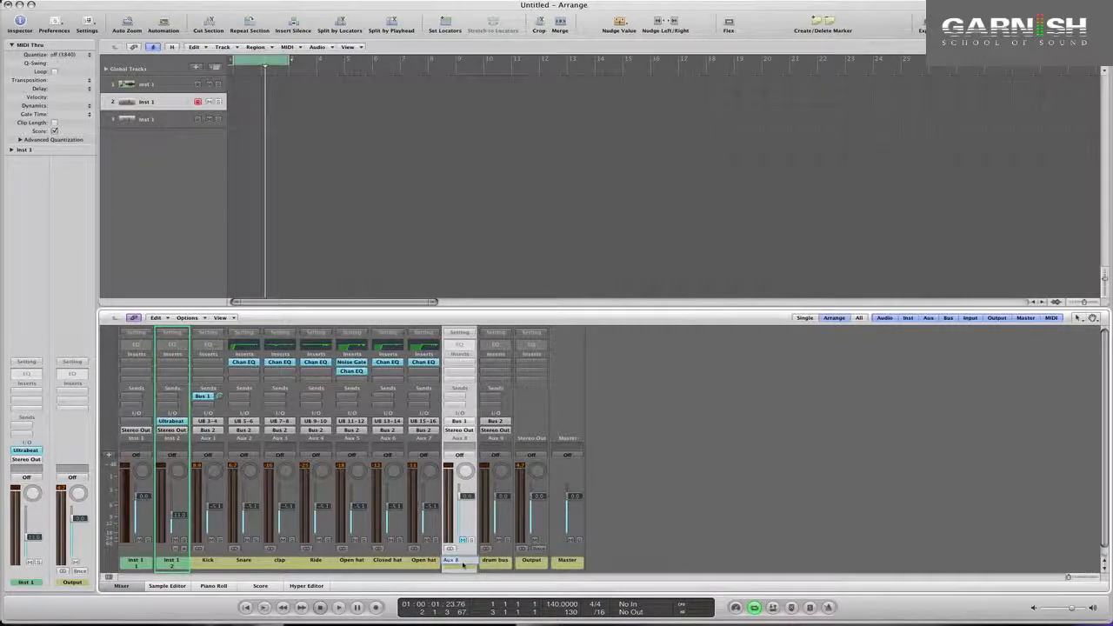
type("kick sidec")
key("Return")
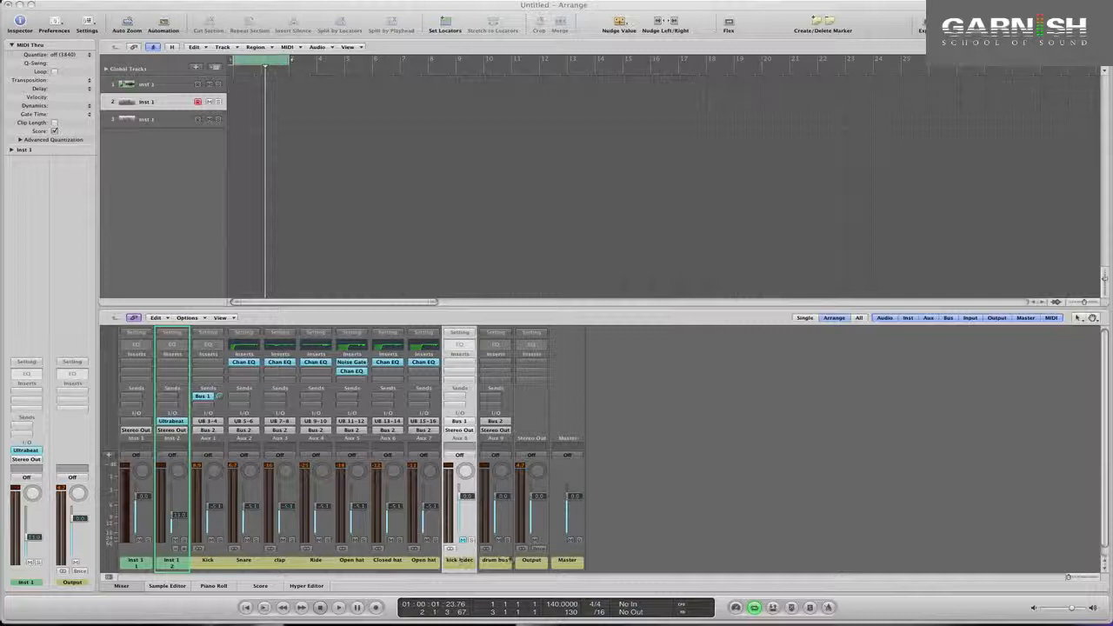
- Insert a Compressor on the drum bus channel with the ClassA_R circuit type and 0.0 dB gain
left_click(496, 364)
mouse_move(498, 396)
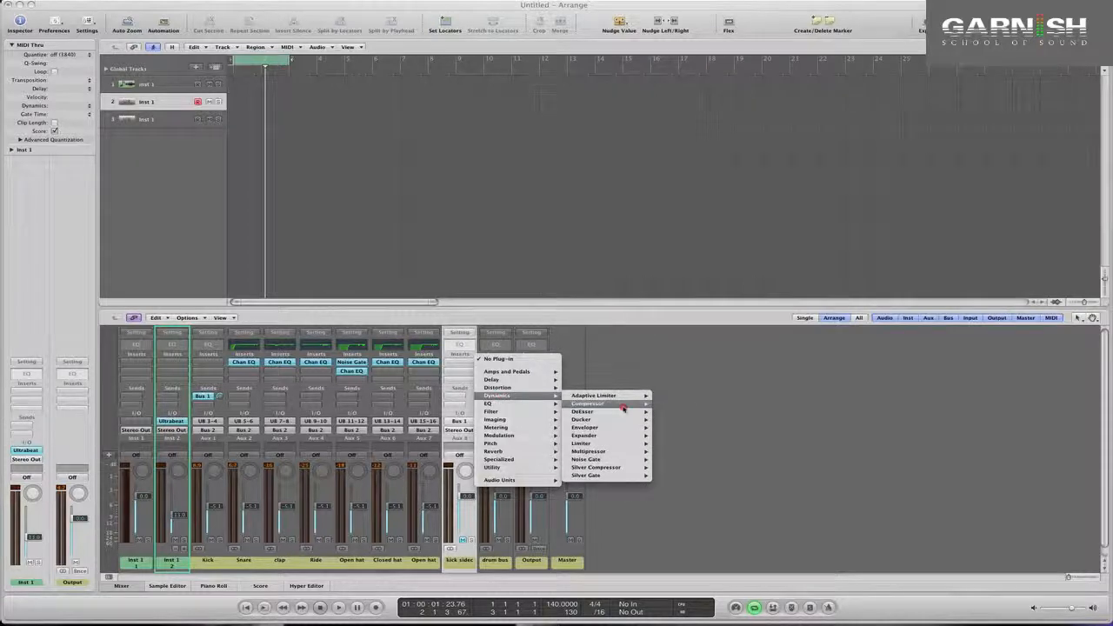
mouse_move(631, 404)
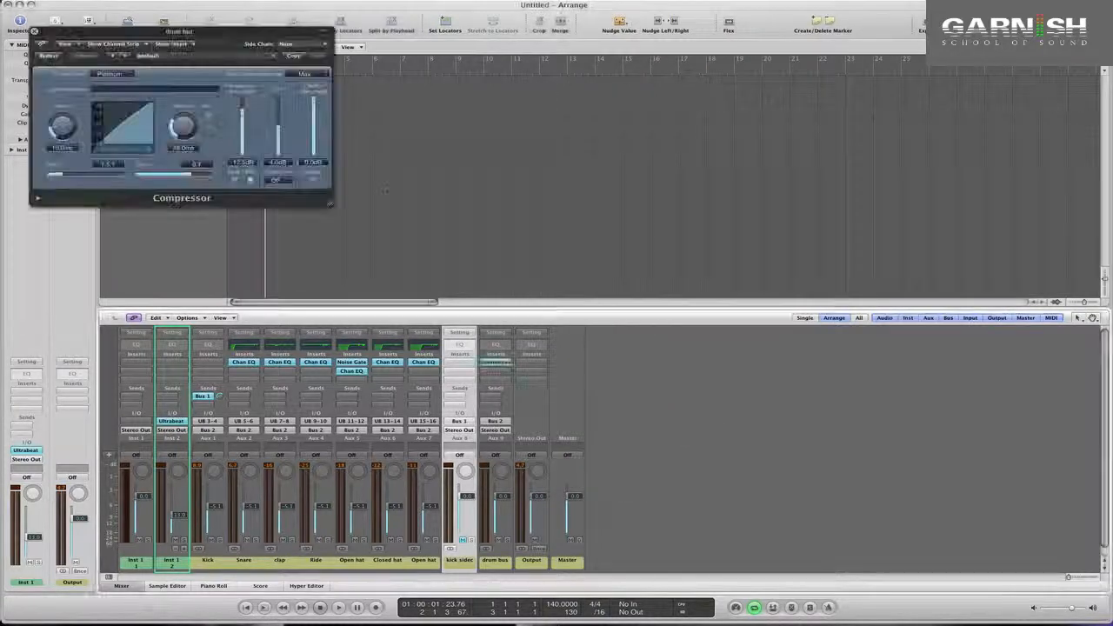
left_click(113, 73)
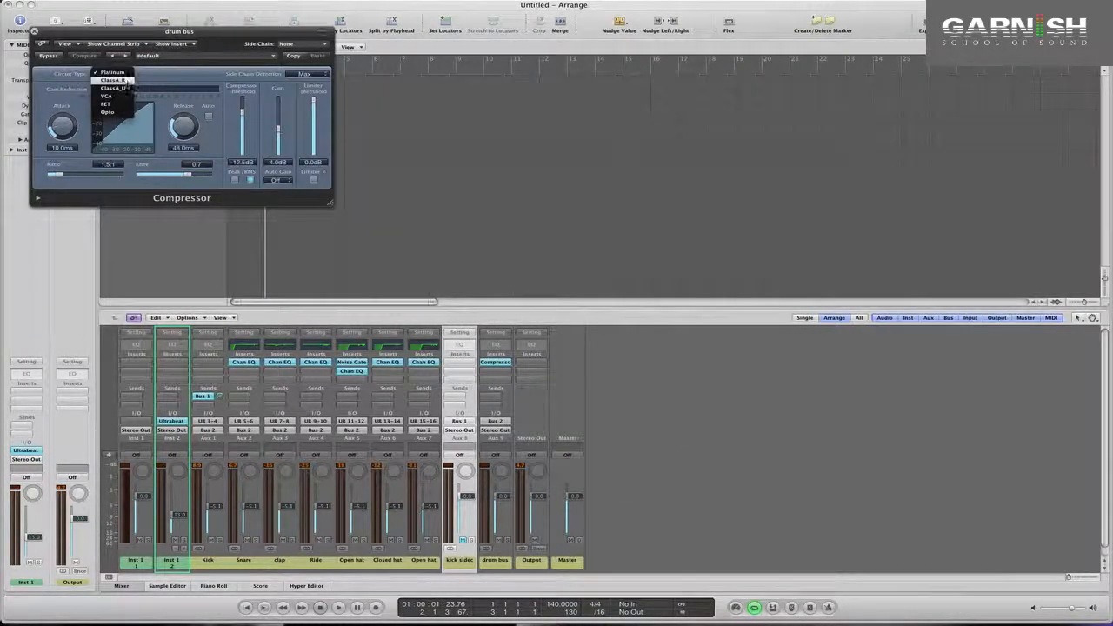
left_click(127, 84)
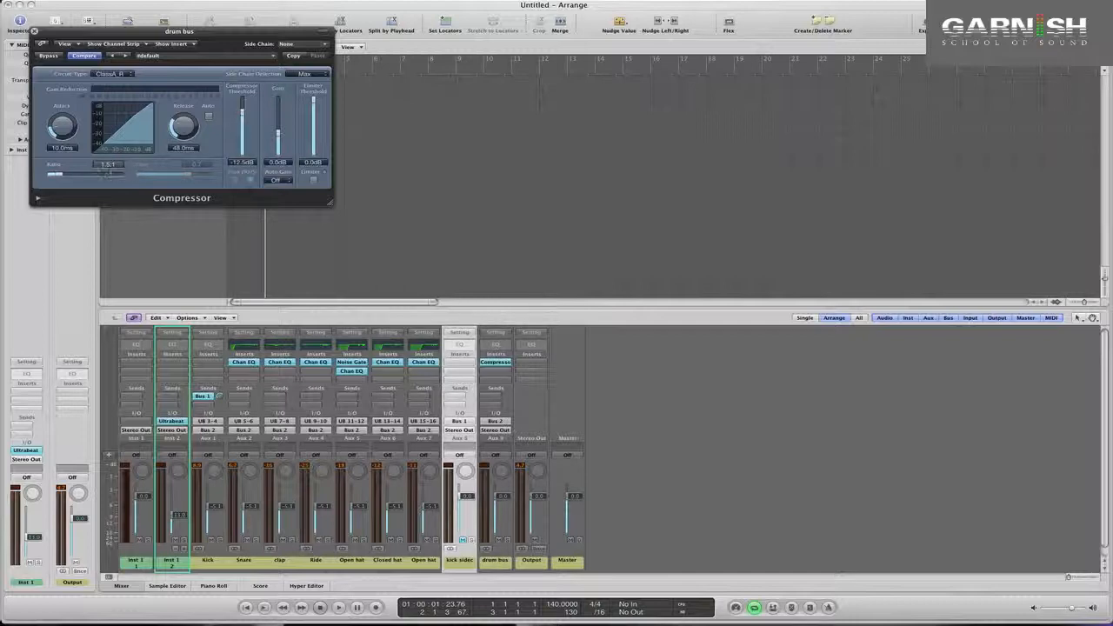
- Set the drum bus Compressor's threshold to -18.5 dB and its ratio to 1.8:1 while checking it against playback
key("space")
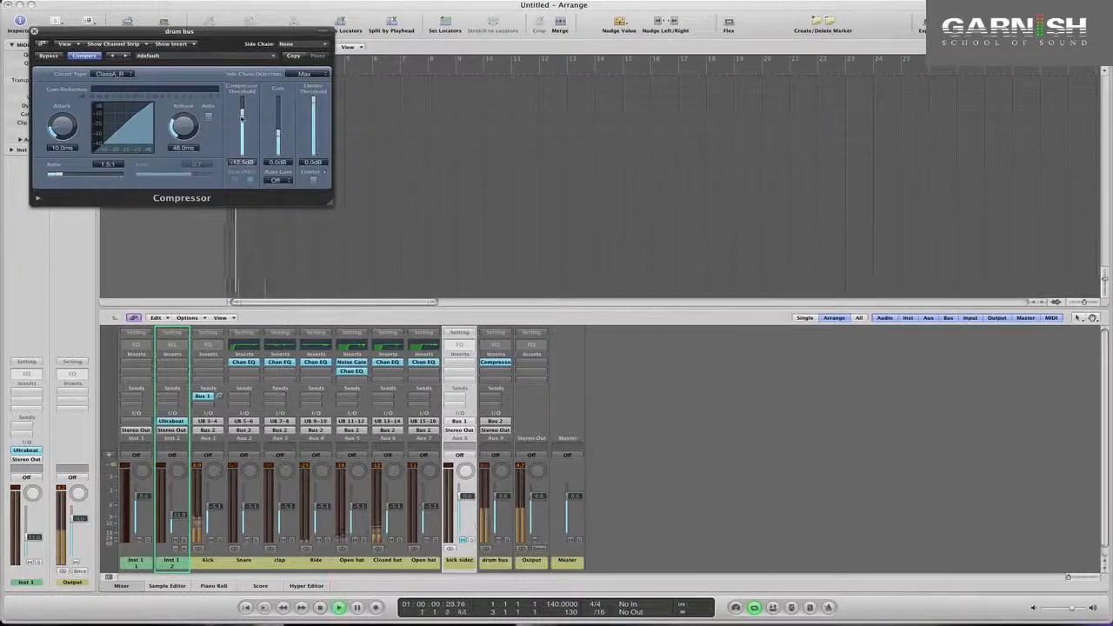
left_click_drag(242, 114, 243, 127)
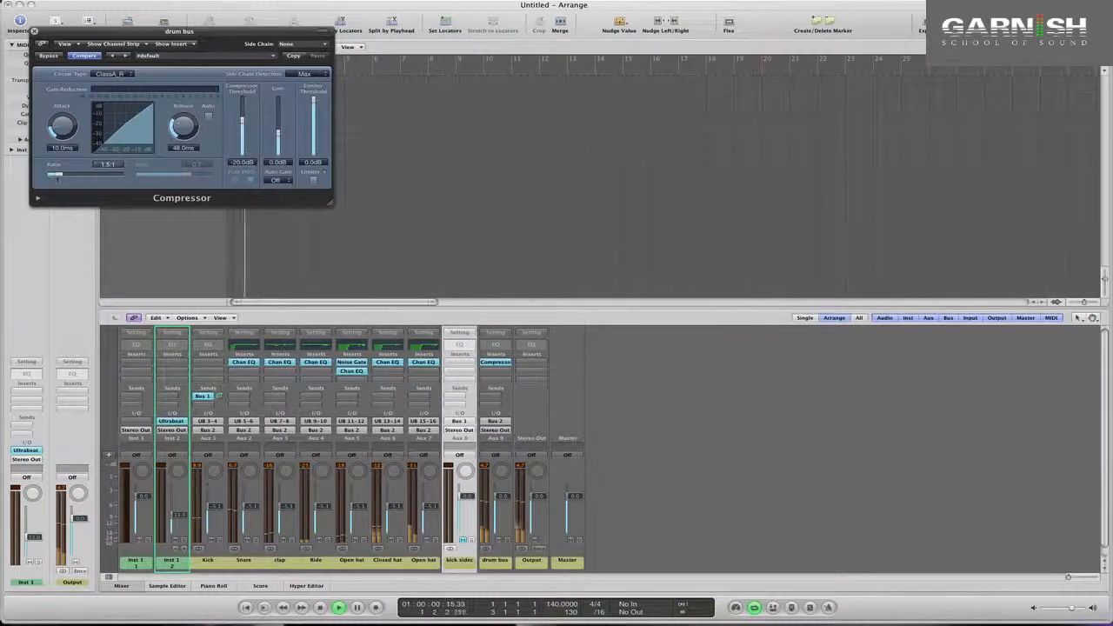
left_click_drag(59, 175, 65, 176)
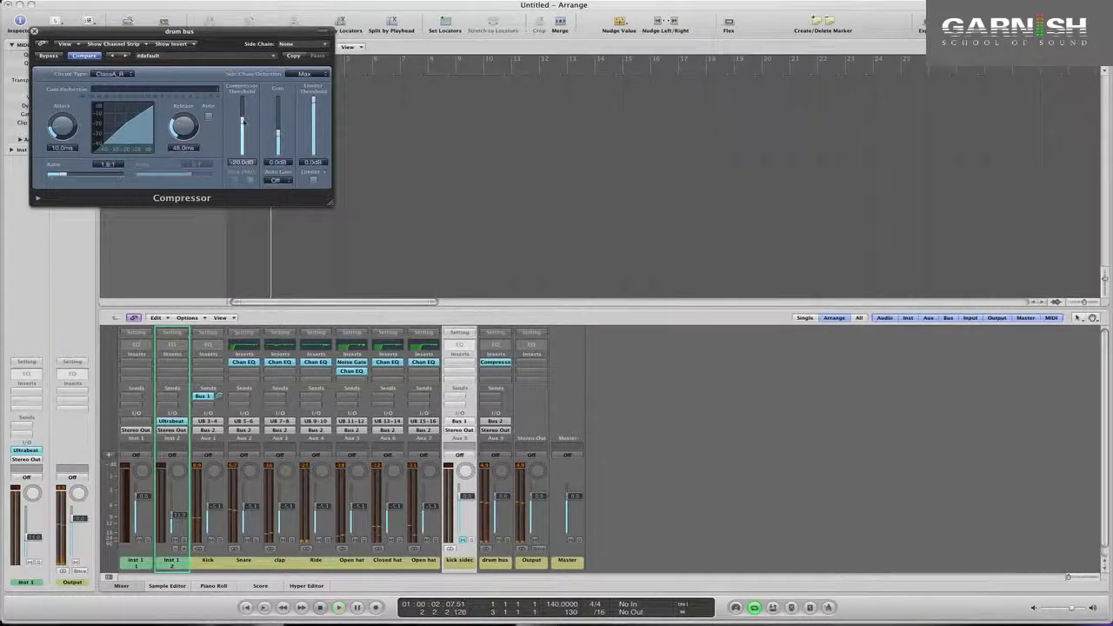
left_click_drag(244, 122, 243, 120)
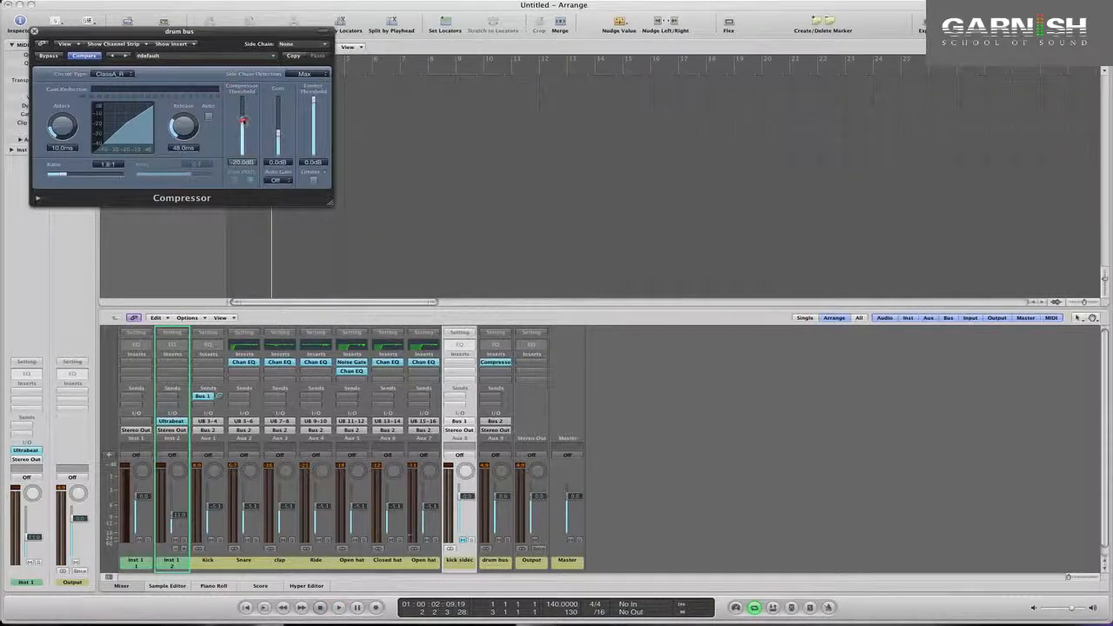
left_click_drag(243, 121, 243, 119)
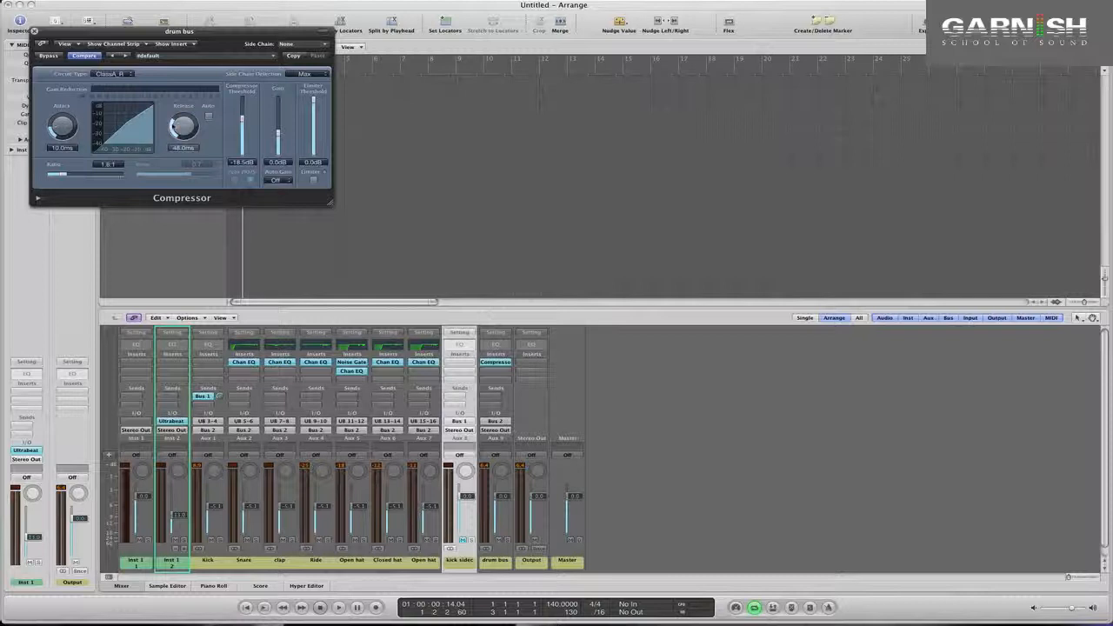
- Set the drum bus Compressor's release to 29.0 ms and attack to 10.5 ms during playback, and close the plug-in
key("space")
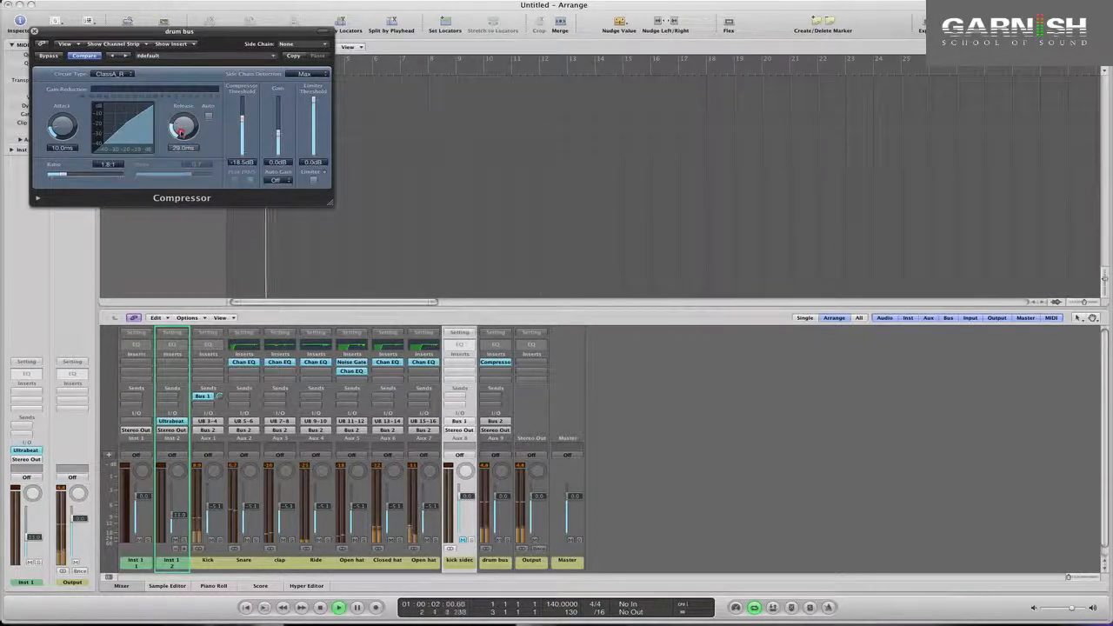
left_click_drag(181, 127, 181, 141)
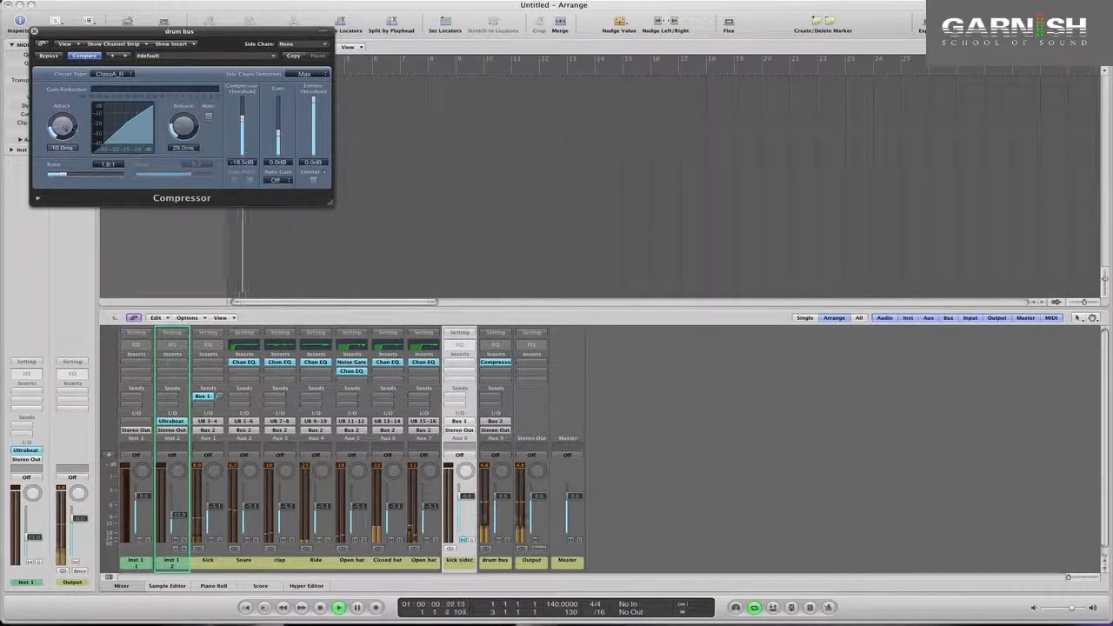
left_click_drag(64, 127, 64, 126)
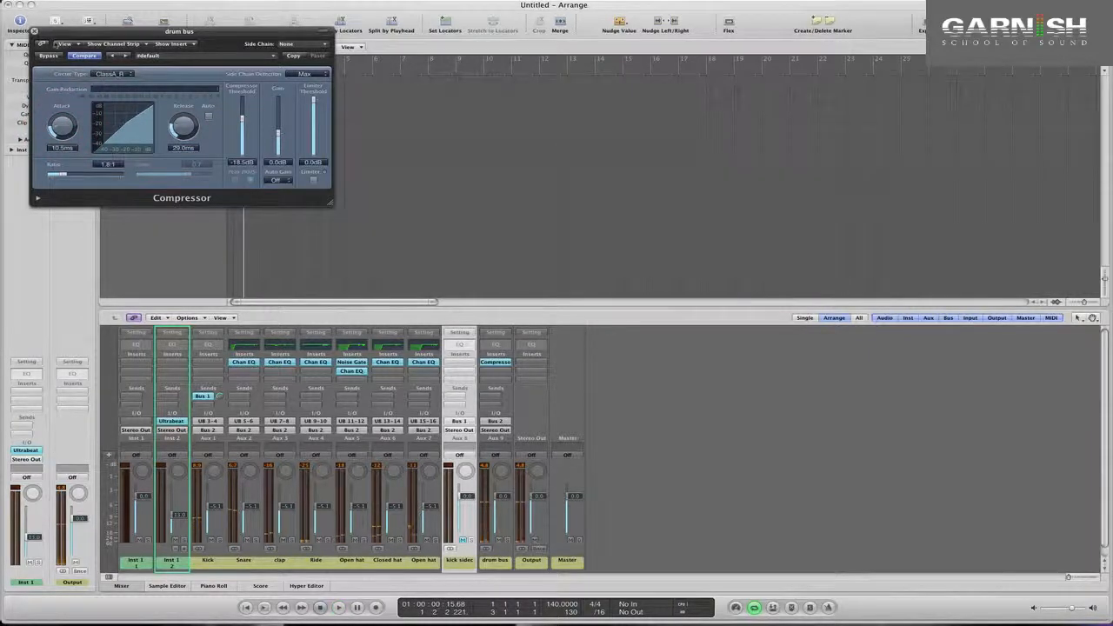
left_click(34, 32)
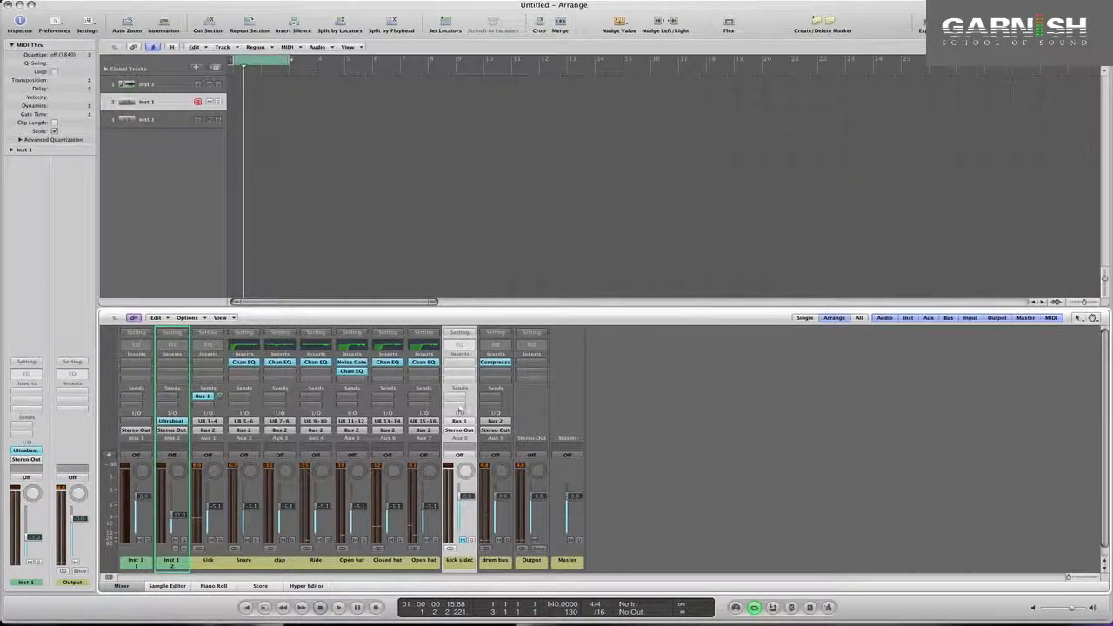
- Add a send to Bus 3 on the drum bus channel and rename the resulting aux channel "parallel compression"
left_click(492, 398)
mouse_move(502, 406)
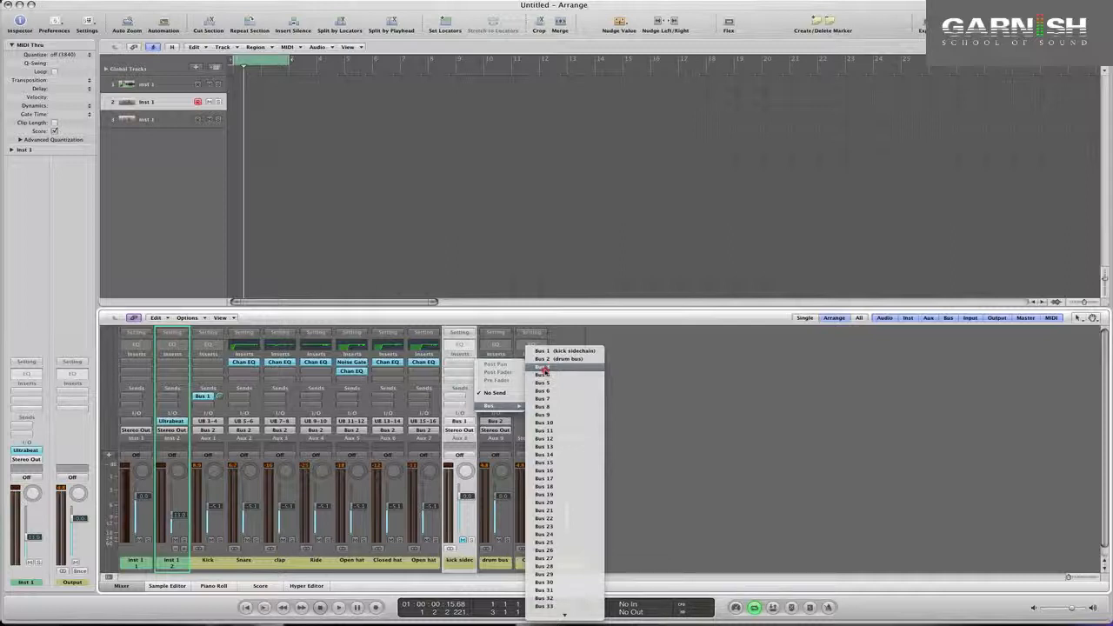
left_click(544, 368)
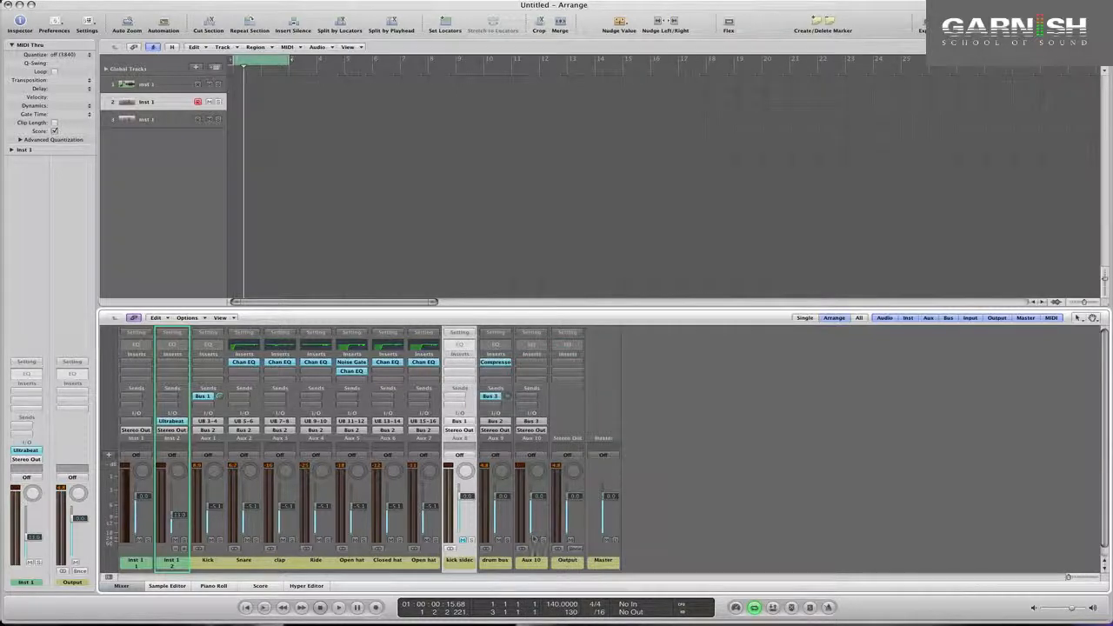
double_click(533, 561)
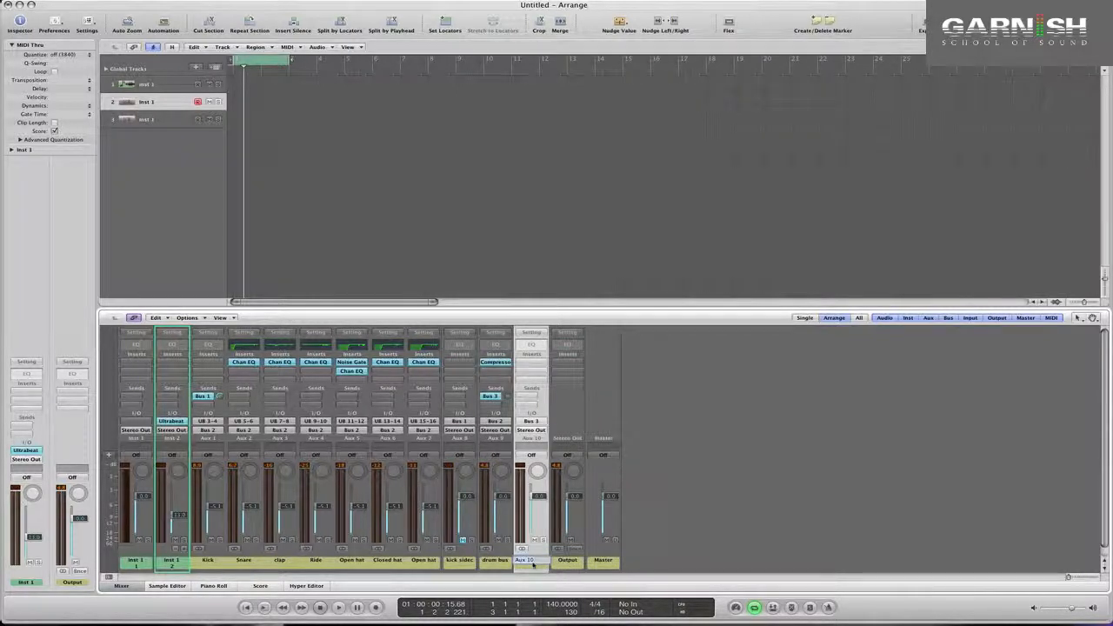
type("d")
type("aralel compression")
key("Return")
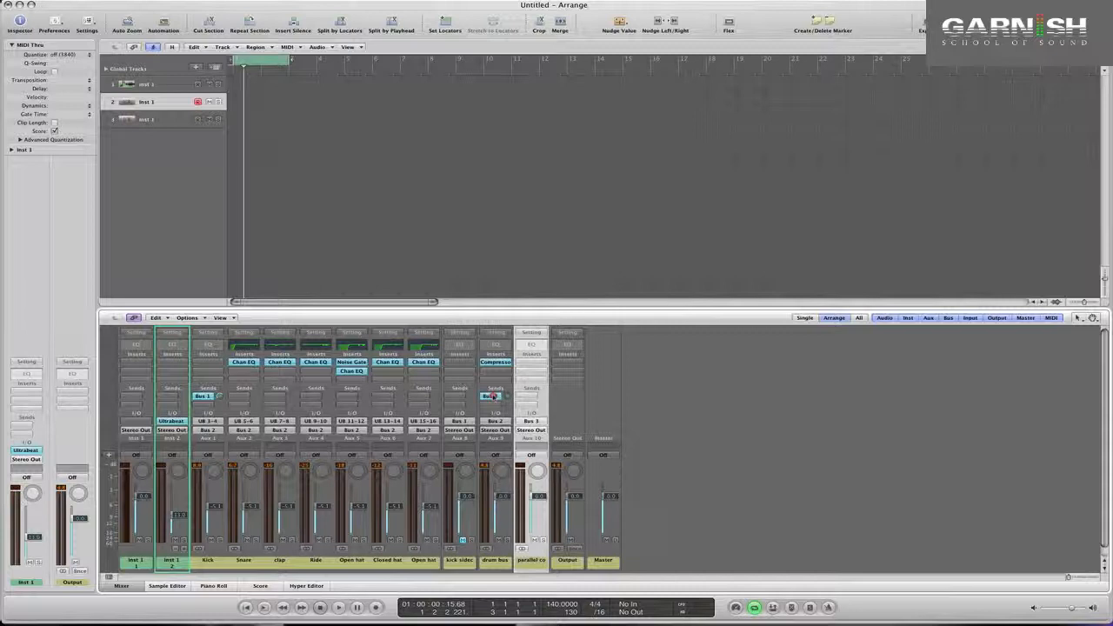
- Make the drum bus's Bus 3 send pre-fader, set its send level, and lower the parallel compression channel's fader
left_click(493, 396)
left_click(526, 401)
left_click(508, 397)
left_click_drag(538, 505, 537, 538)
- Insert a Compressor on the parallel compression channel with 0.0 dB gain and the VCA circuit type
left_click(531, 361)
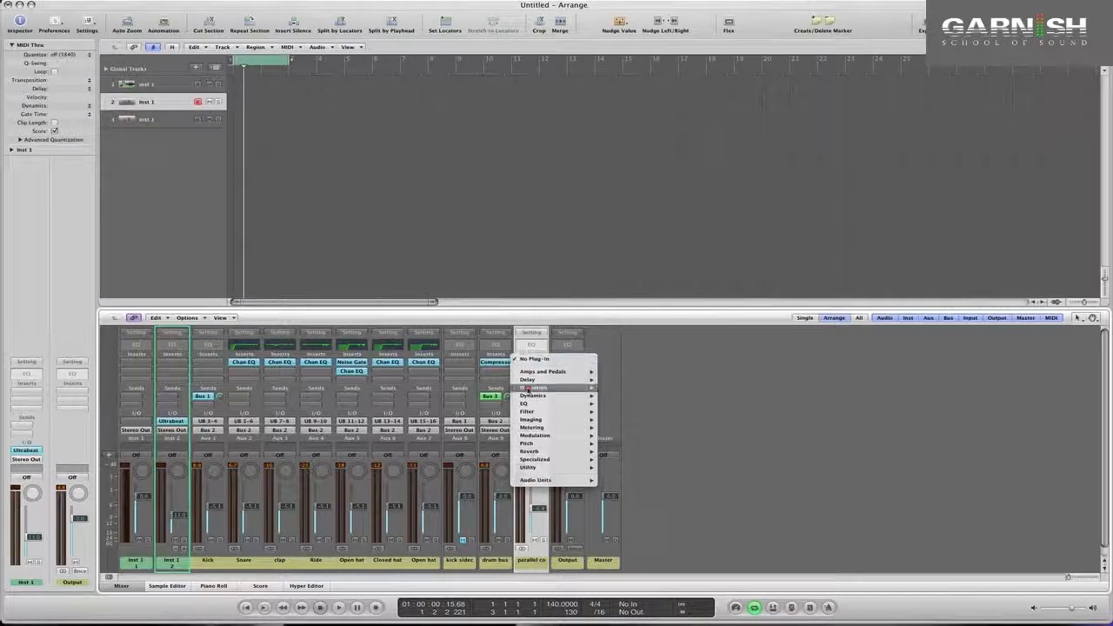
mouse_move(547, 396)
mouse_move(633, 404)
left_click(708, 404)
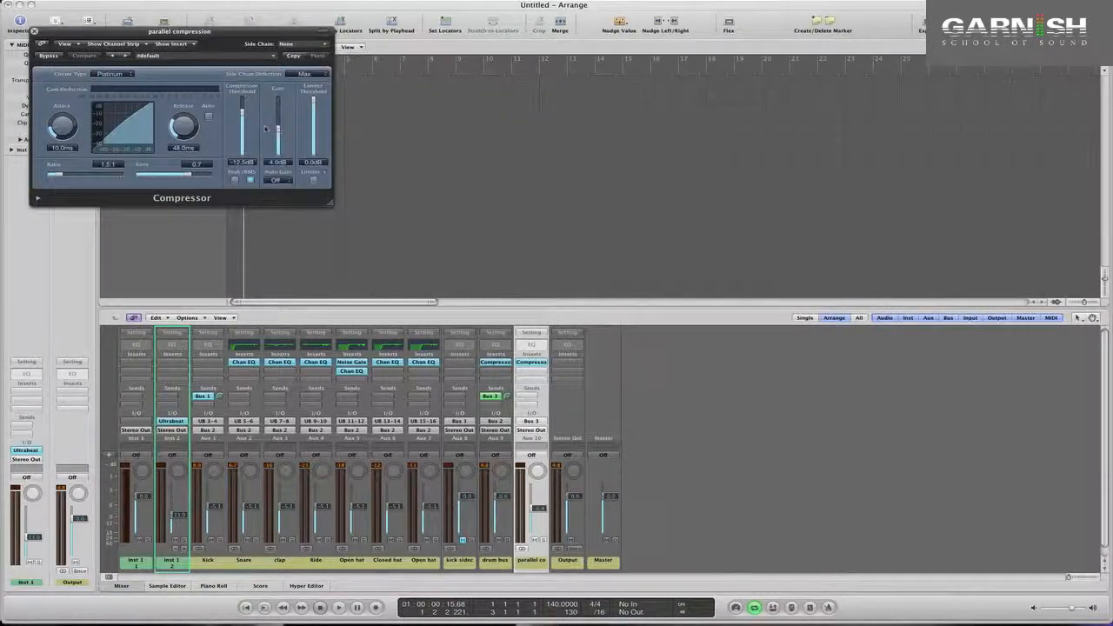
left_click_drag(276, 133, 278, 138)
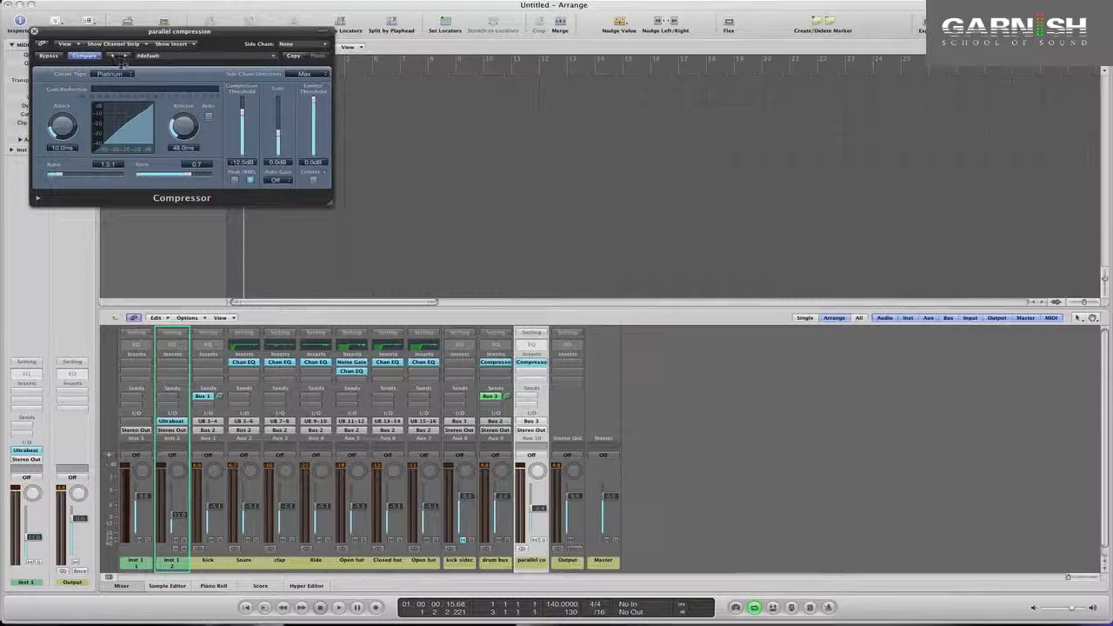
left_click(115, 74)
left_click(106, 95)
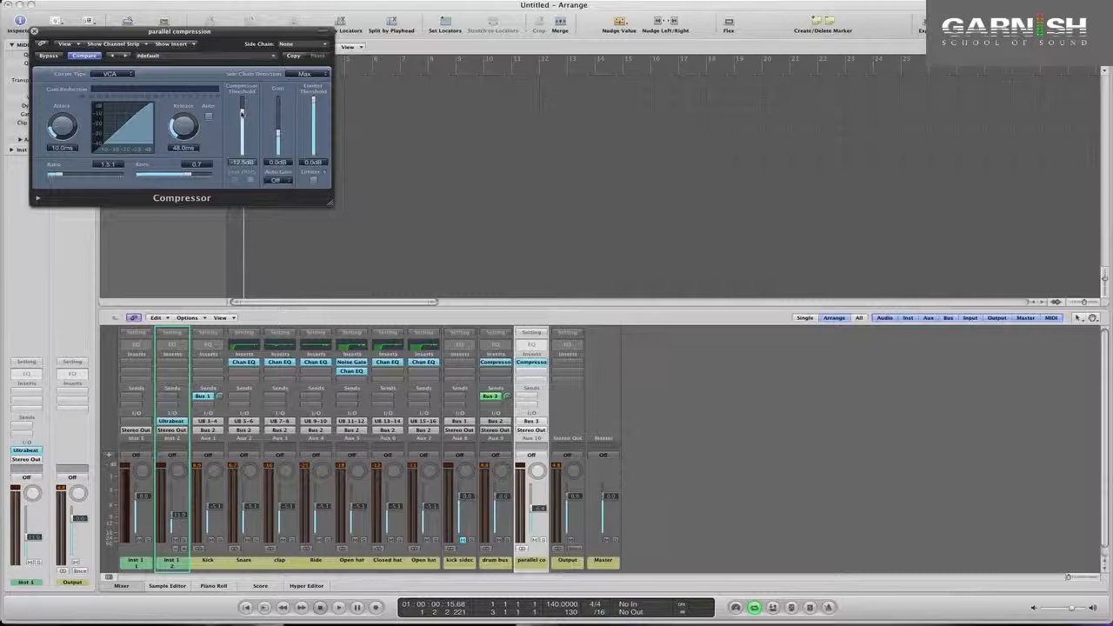
- Set the parallel Compressor's threshold to -31.0 dB and, with the pattern playing, its attack to 2.5 ms
left_click_drag(242, 118, 242, 133)
key("space")
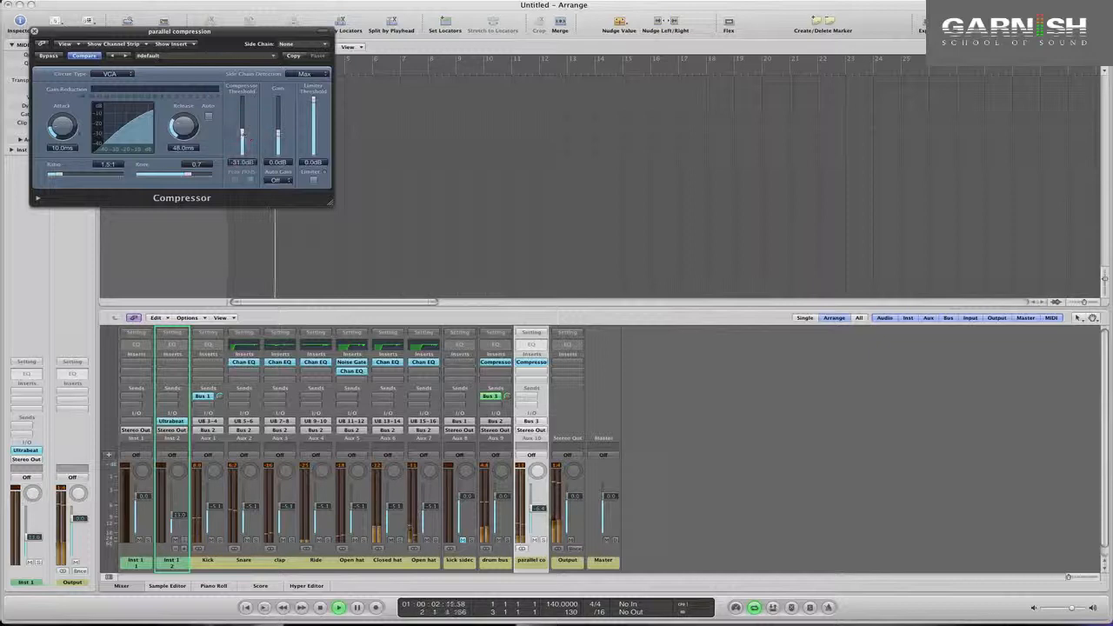
left_click_drag(62, 127, 60, 153)
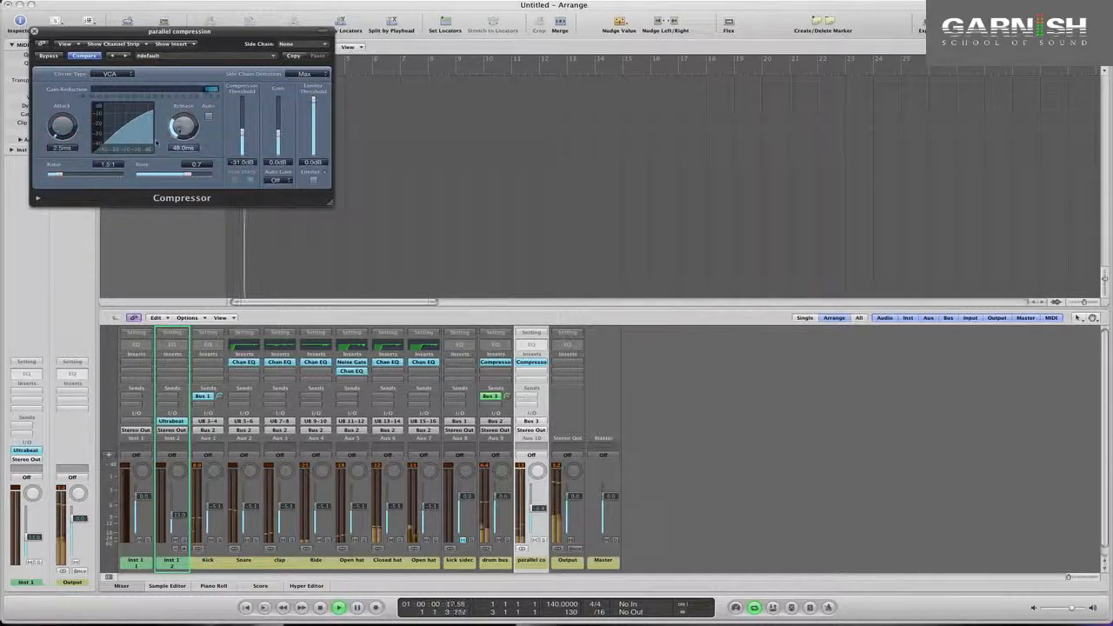
- Set the parallel Compressor's release to 6.3 ms, ratio to 5.6:1 and threshold to -34.0 dB
left_click_drag(184, 148, 167, 162)
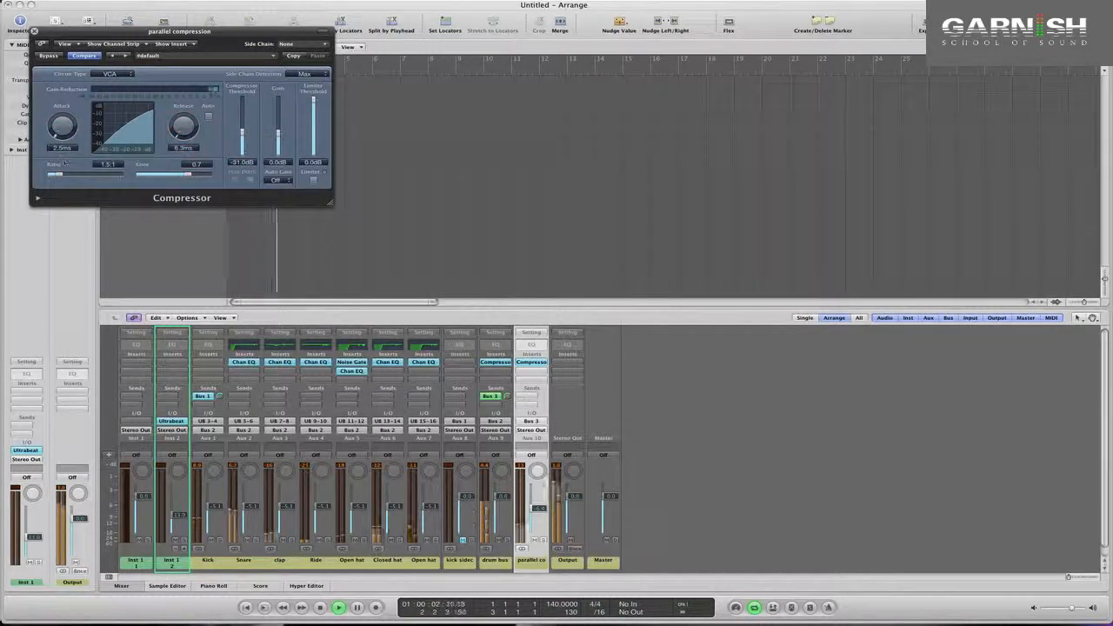
left_click(61, 174)
left_click_drag(60, 173, 90, 175)
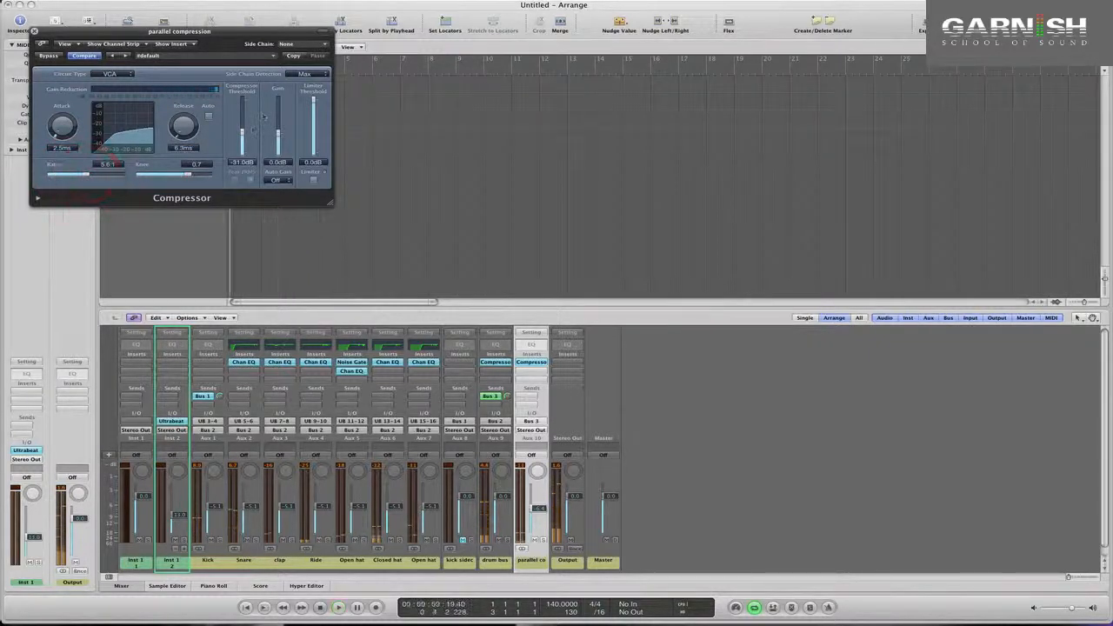
left_click(244, 134)
left_click_drag(245, 134, 243, 139)
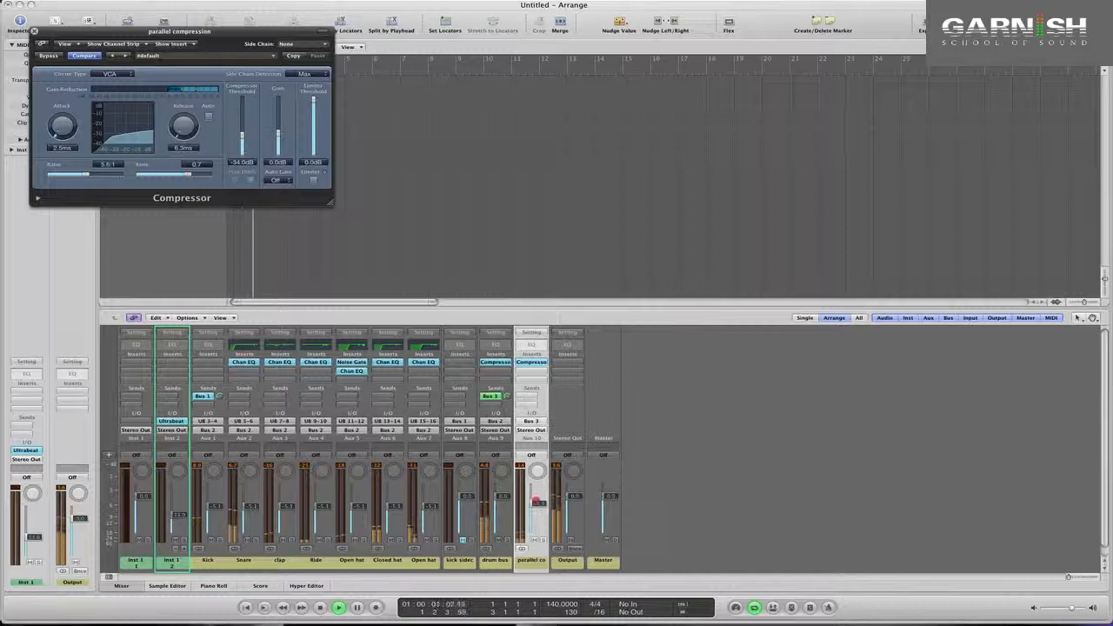
- Adjust the parallel compression channel's fader to about -4.5 dB while listening to the pattern
left_click_drag(532, 514, 536, 494)
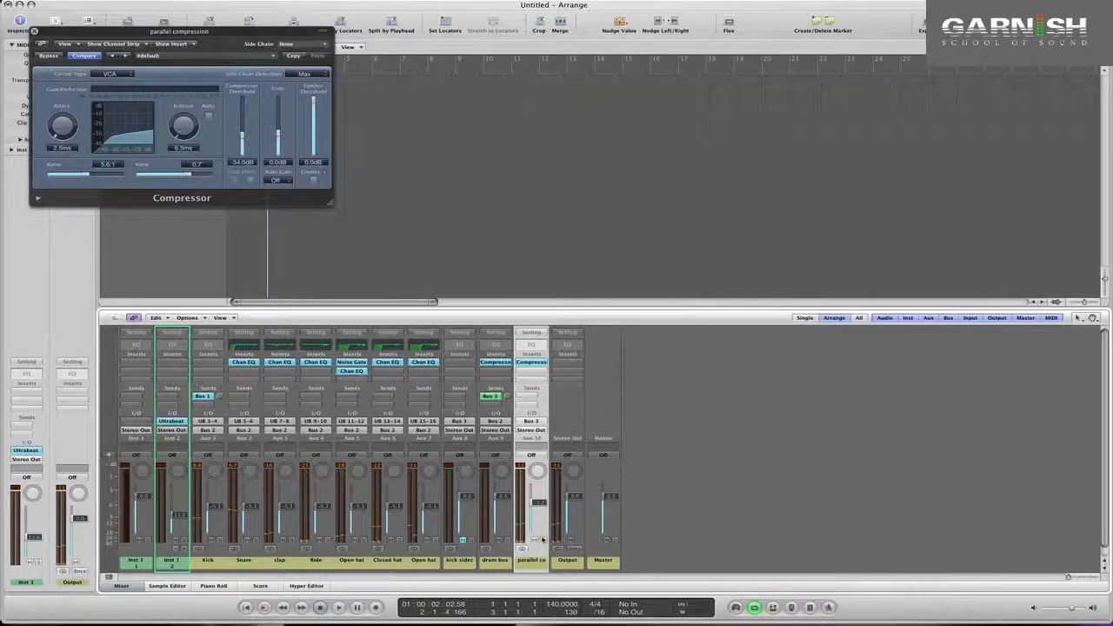
left_click(538, 514)
left_click_drag(538, 519, 538, 521)
key("space")
left_click(539, 514)
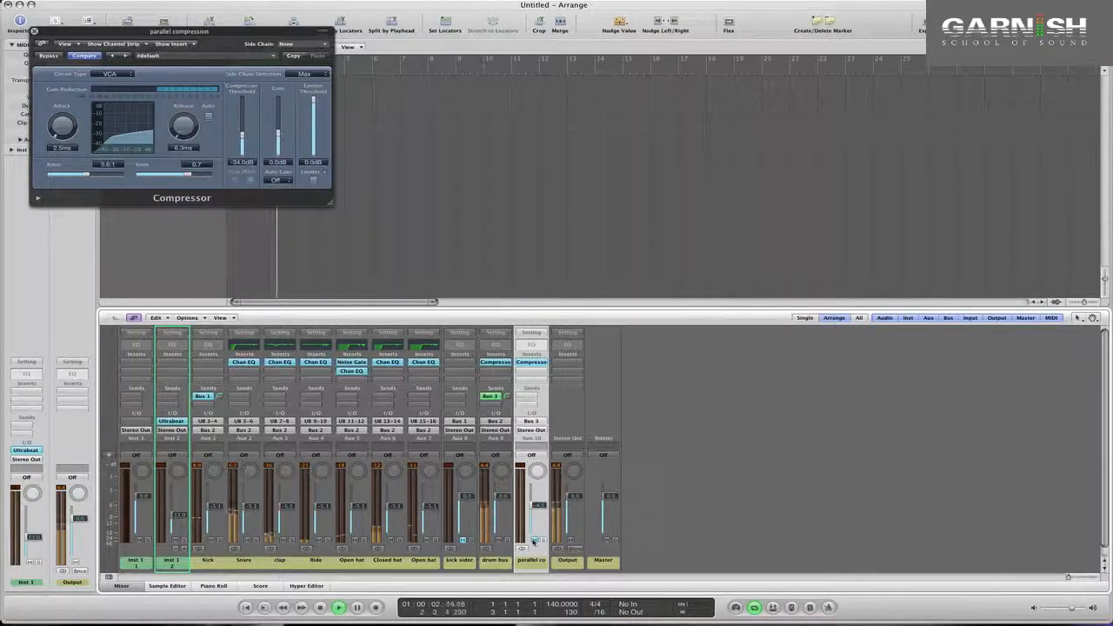
- Compare the drums with the parallel compression channel muted and unmuted, and set its fader to -4.0 dB
left_click(534, 541)
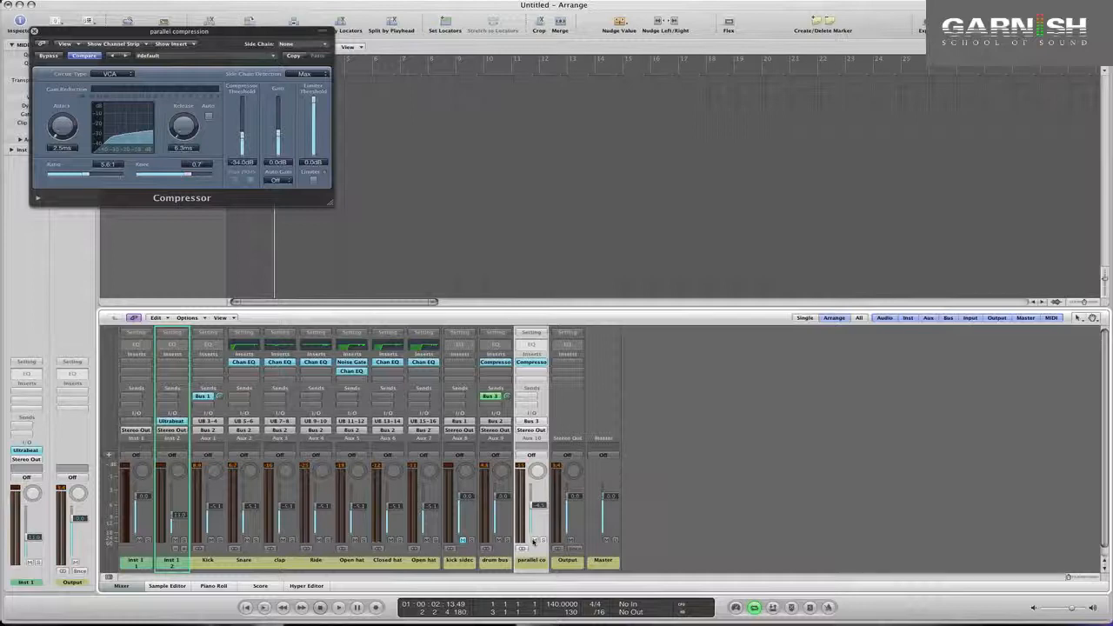
key("space")
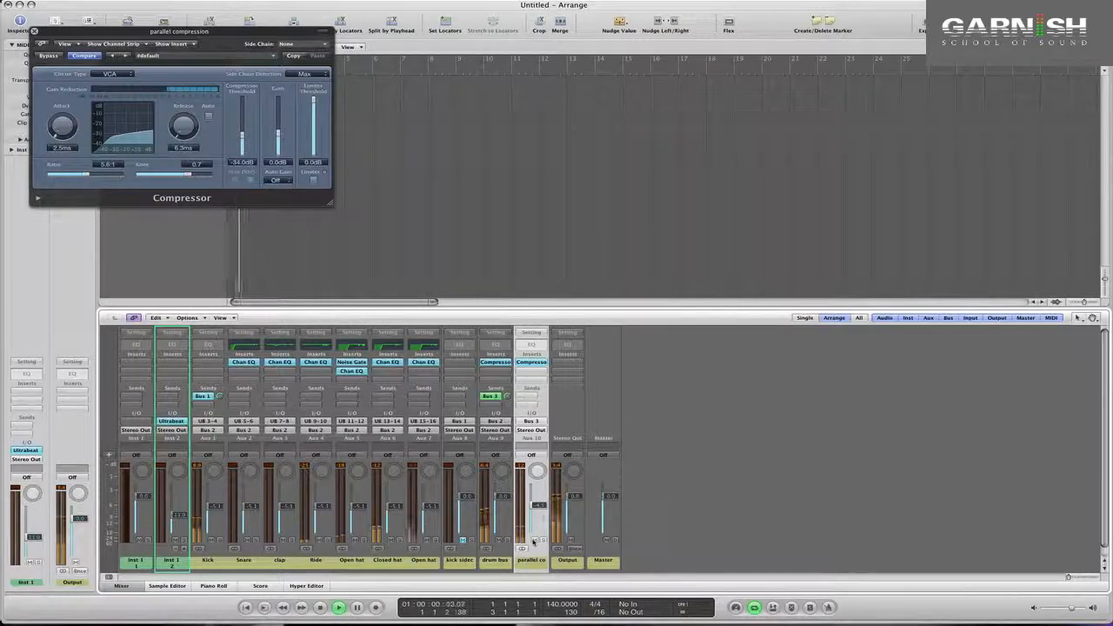
left_click(533, 541)
left_click_drag(533, 541, 542, 511)
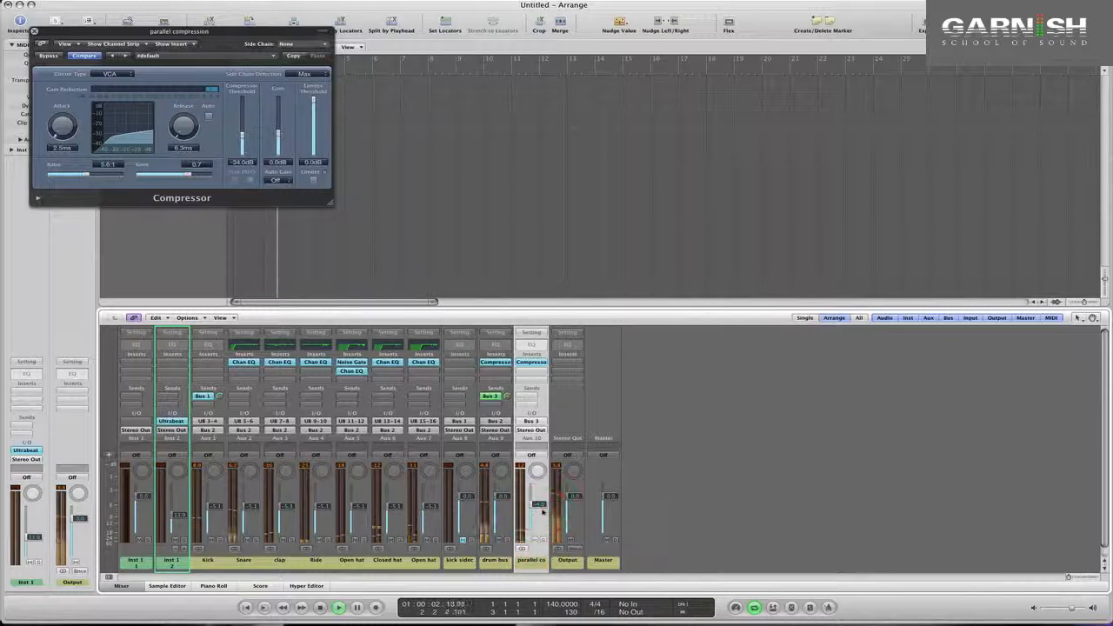
- Route the drum bus and parallel compression outputs together to Bus 4 and rename the resulting aux channel "Drums Final"
left_click(498, 561)
left_click(526, 561, "shift")
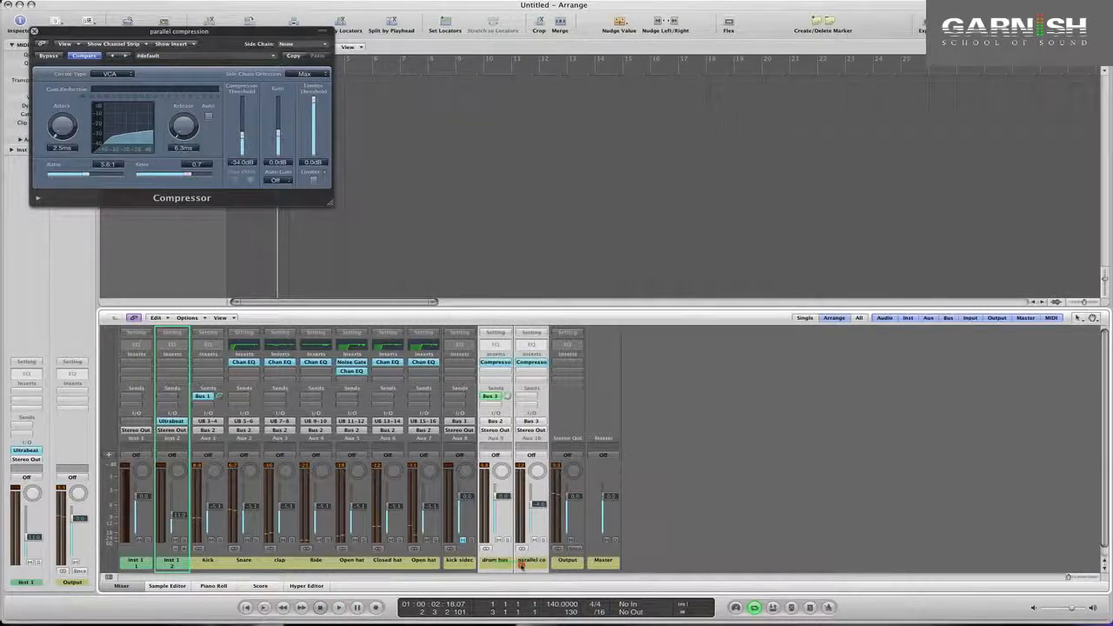
left_click(496, 429)
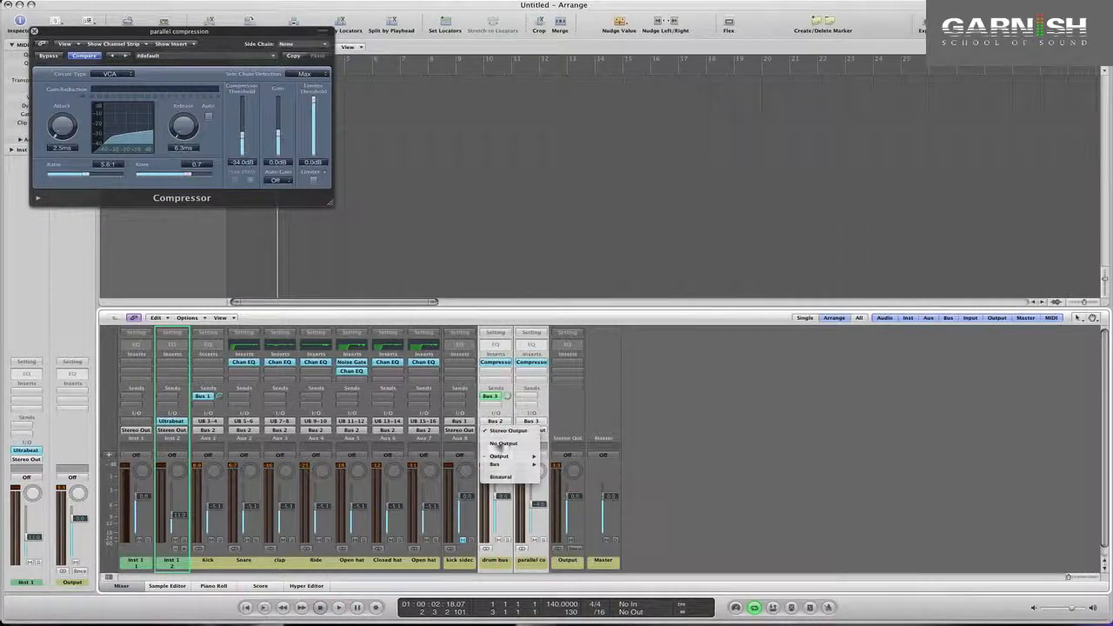
mouse_move(504, 464)
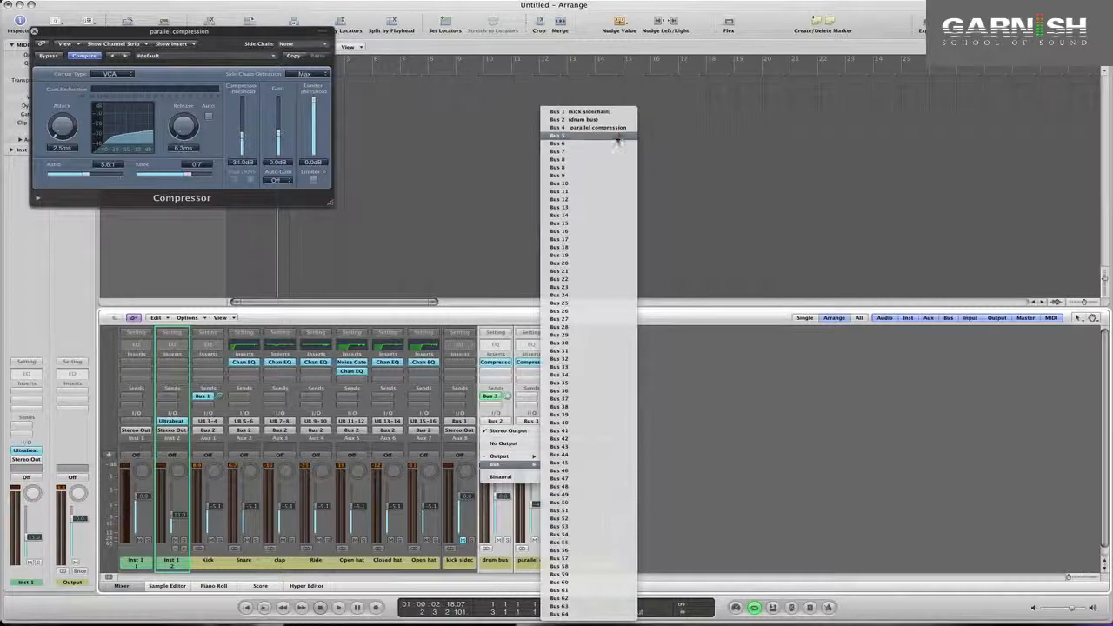
left_click(617, 137)
double_click(567, 561)
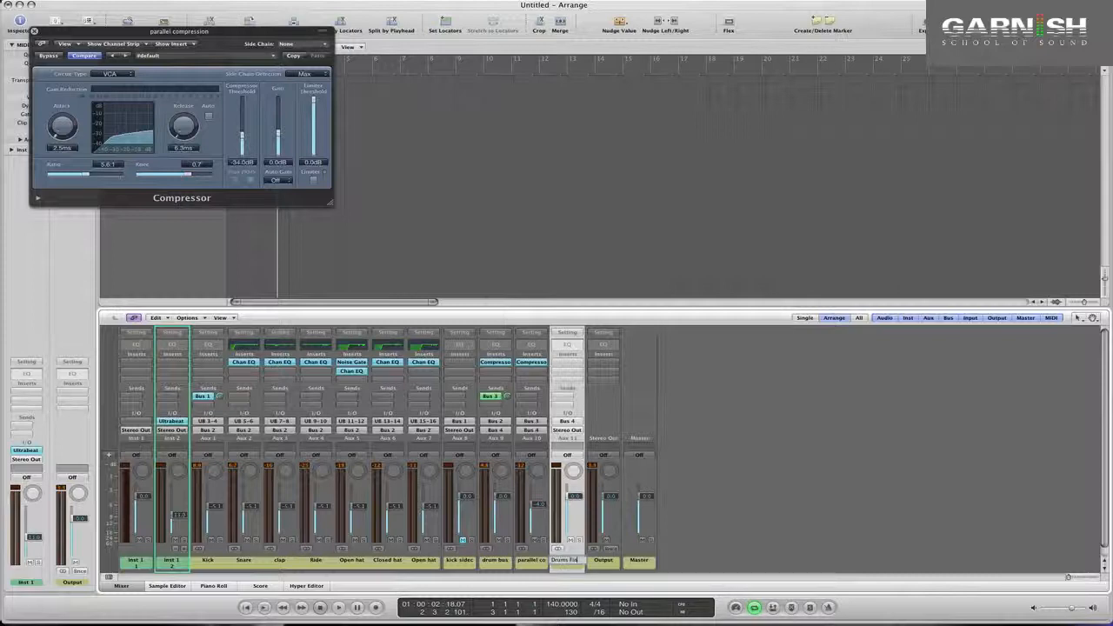
key("Return")
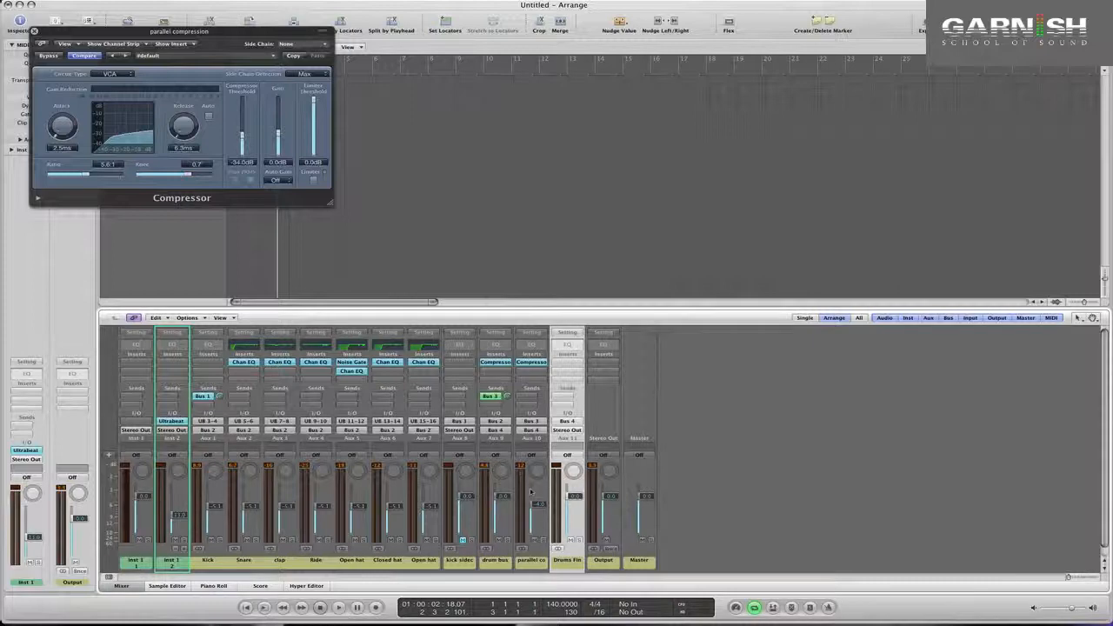
- Insert a Limiter after the Compressor on the drum bus channel
left_click(495, 376)
mouse_move(497, 405)
mouse_move(581, 421)
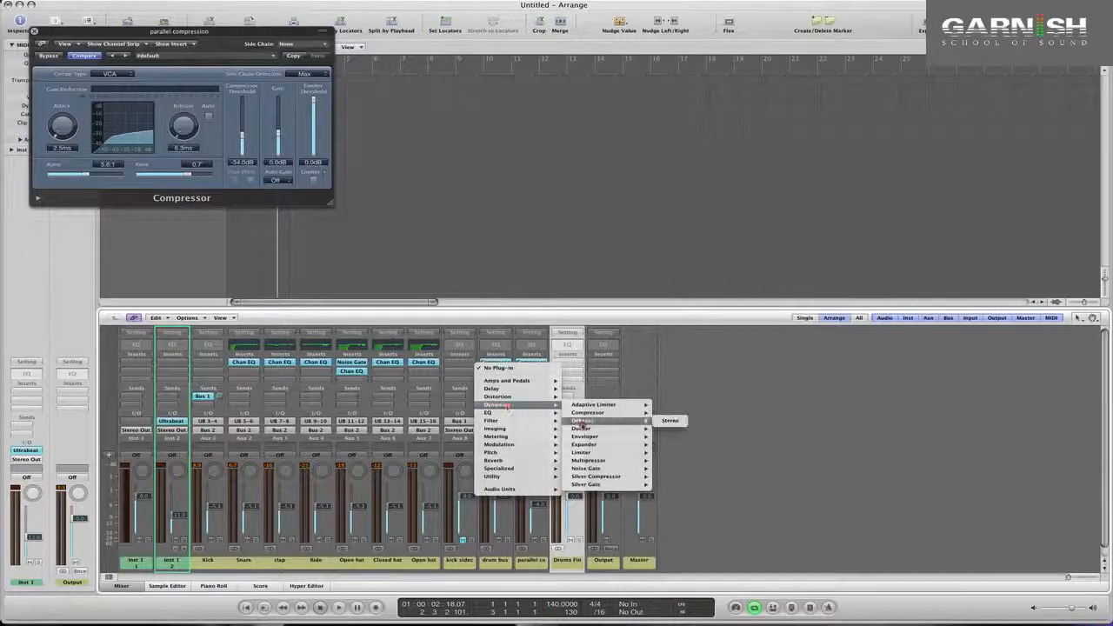
mouse_move(609, 452)
left_click(674, 453)
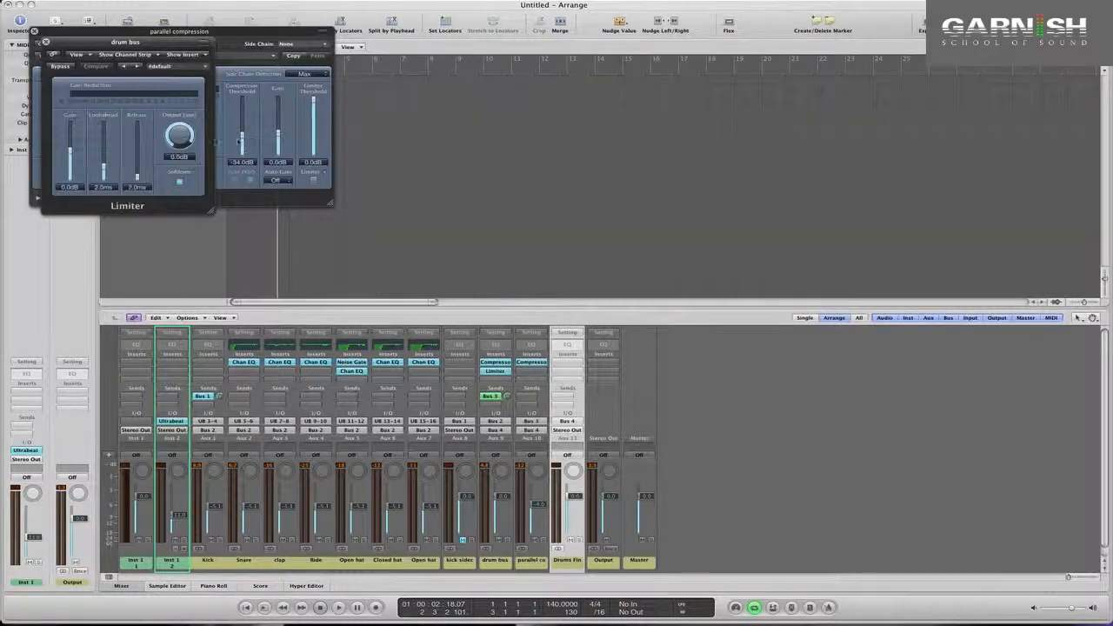
- With the pattern playing, set the drum bus Limiter's gain to +4.0 dB and its output level to -1.4 dB
key("space")
left_click_drag(71, 155, 74, 137)
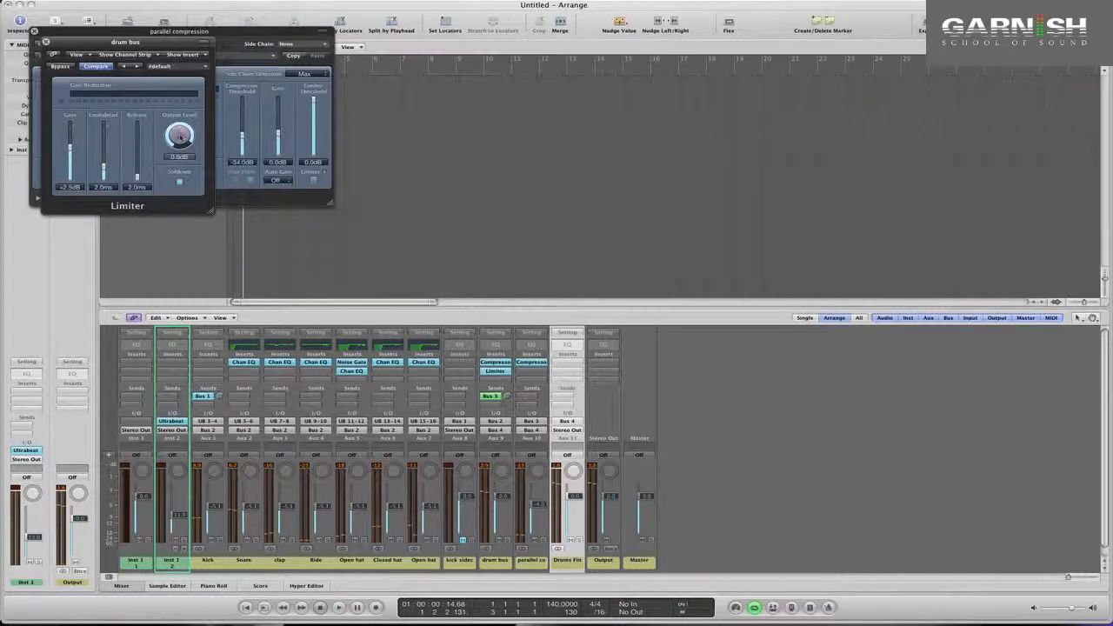
left_click_drag(180, 138, 179, 139)
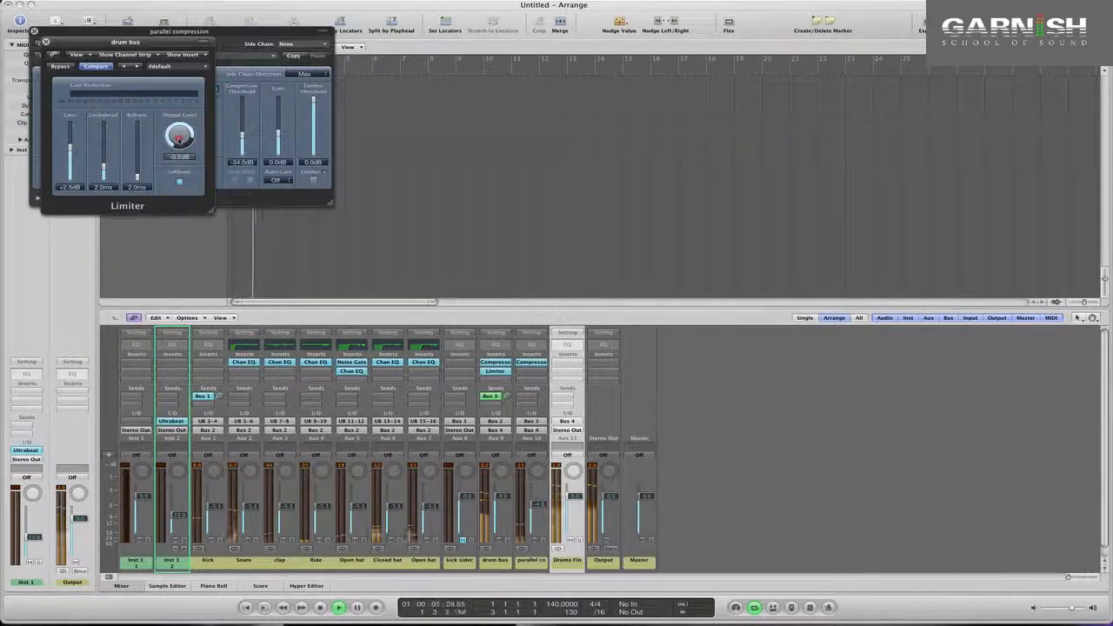
left_click_drag(72, 152, 72, 148)
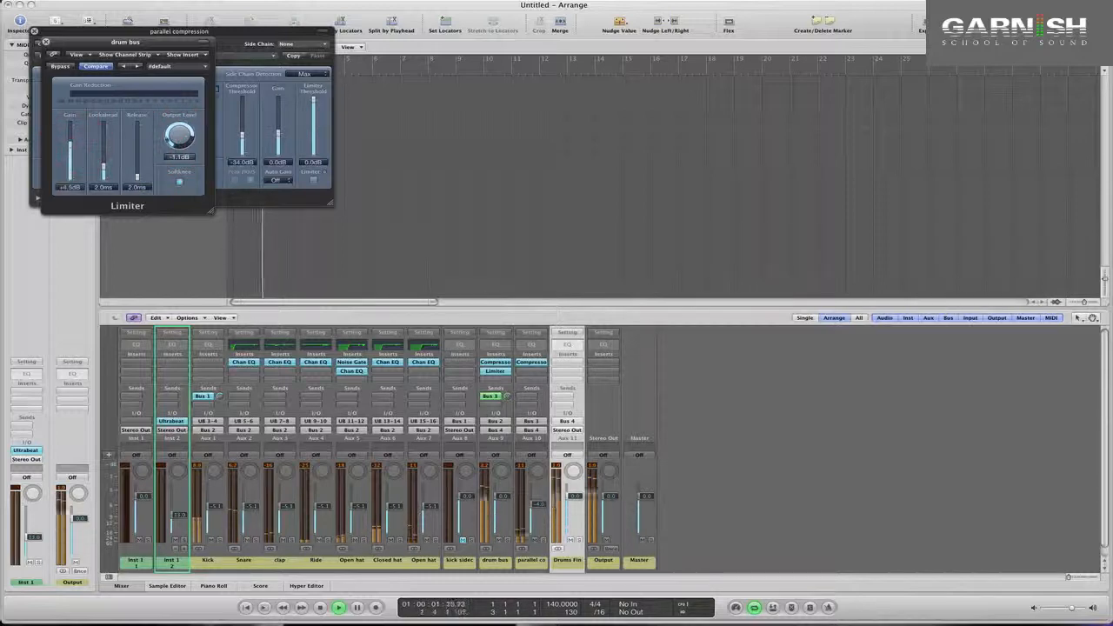
left_click_drag(170, 141, 170, 144)
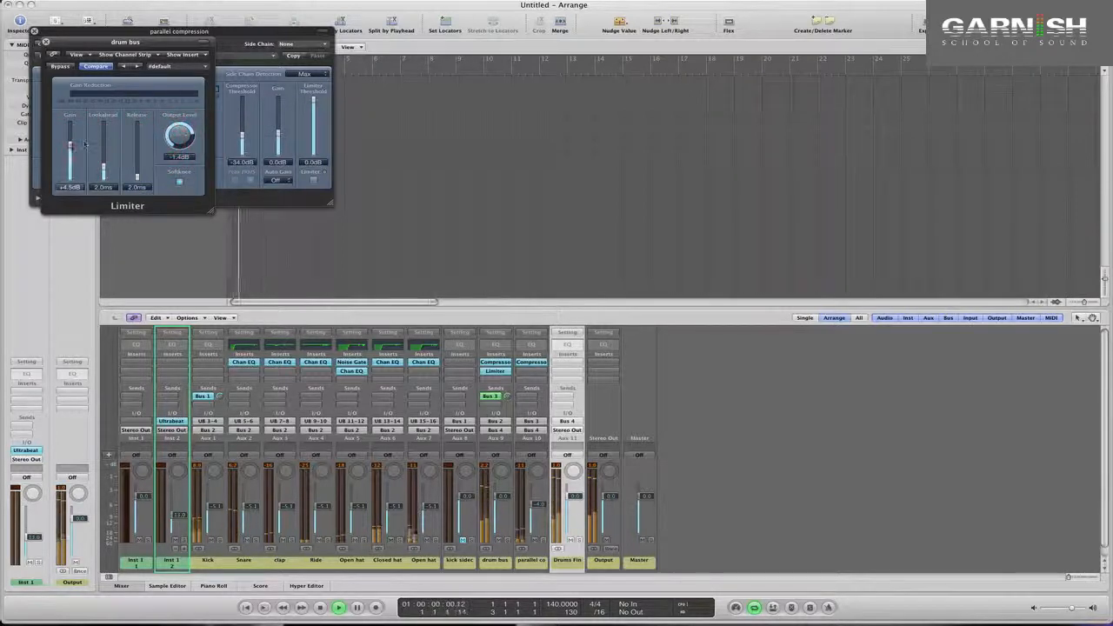
left_click_drag(71, 146, 72, 150)
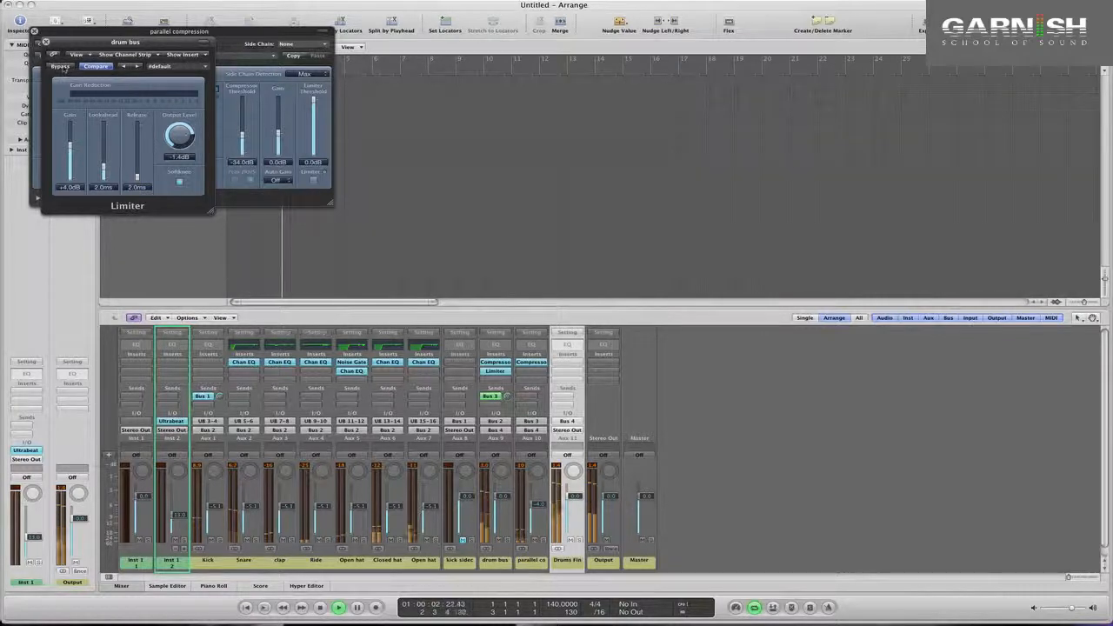
- Compare the drums with the drum bus Limiter bypassed and active, and close both open plug-in windows
left_click(59, 66)
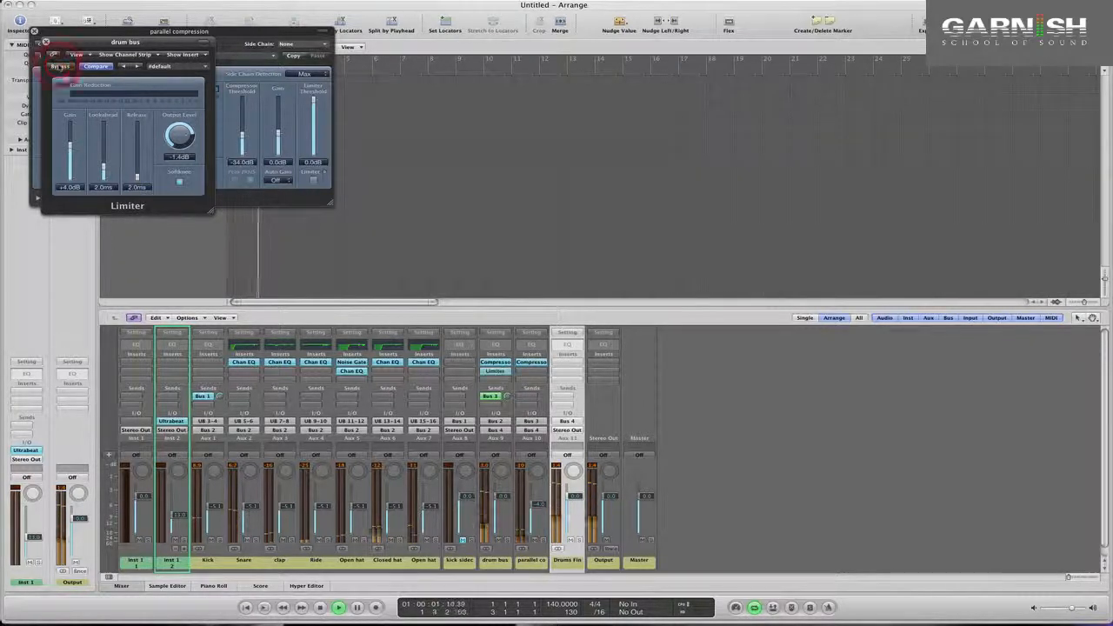
left_click(59, 66)
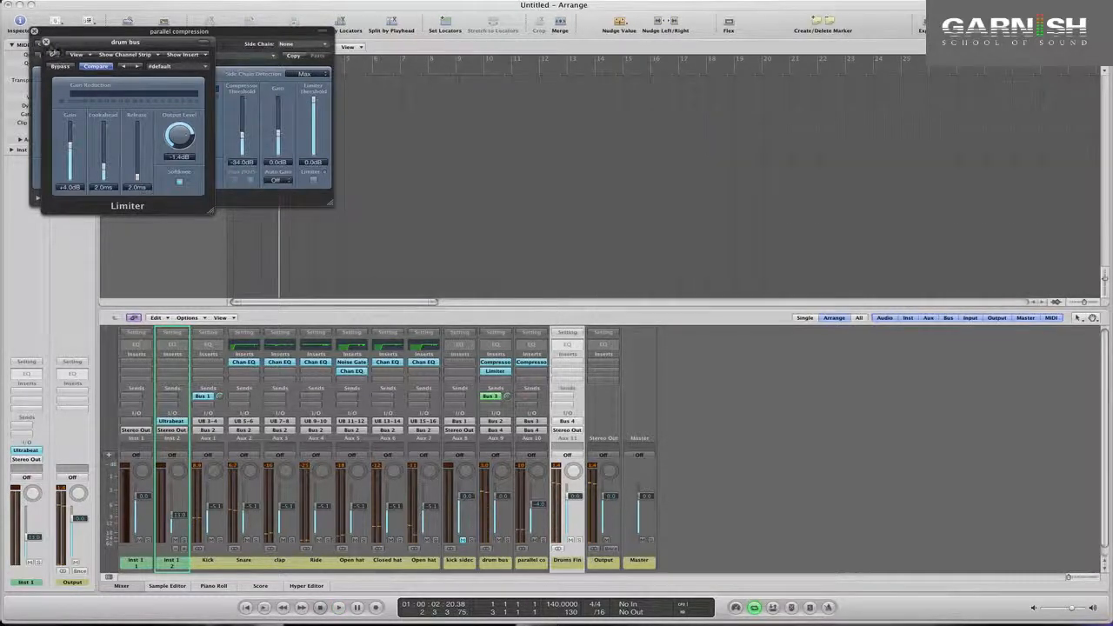
left_click(46, 42)
left_click(34, 31)
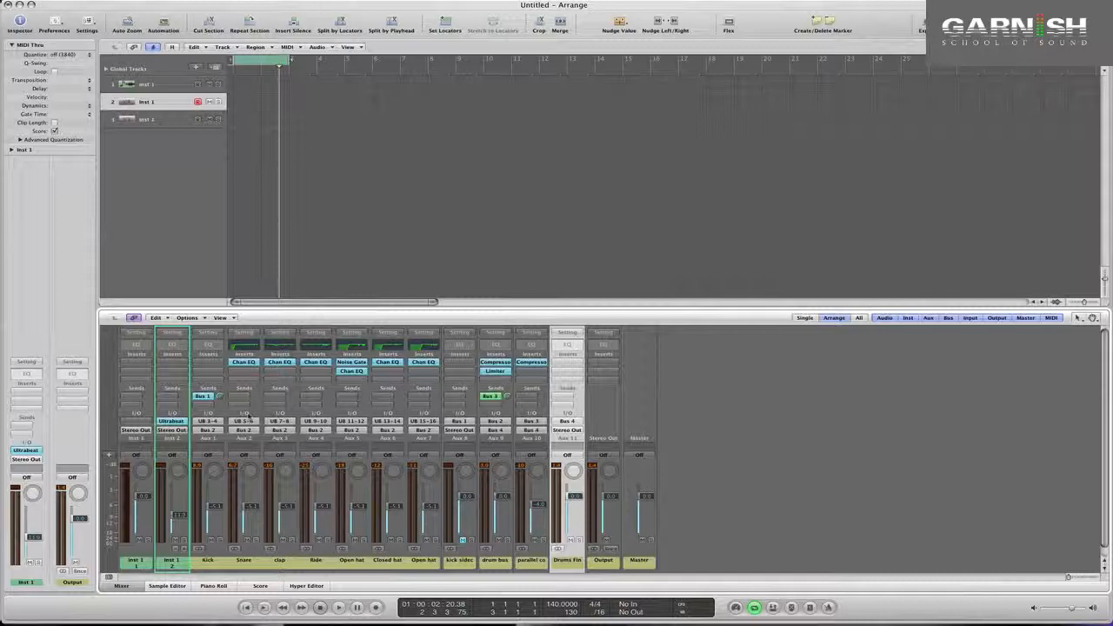
- Add a Bus 5 send to the Snare channel and insert Space Designer on the resulting aux channel
left_click(242, 401)
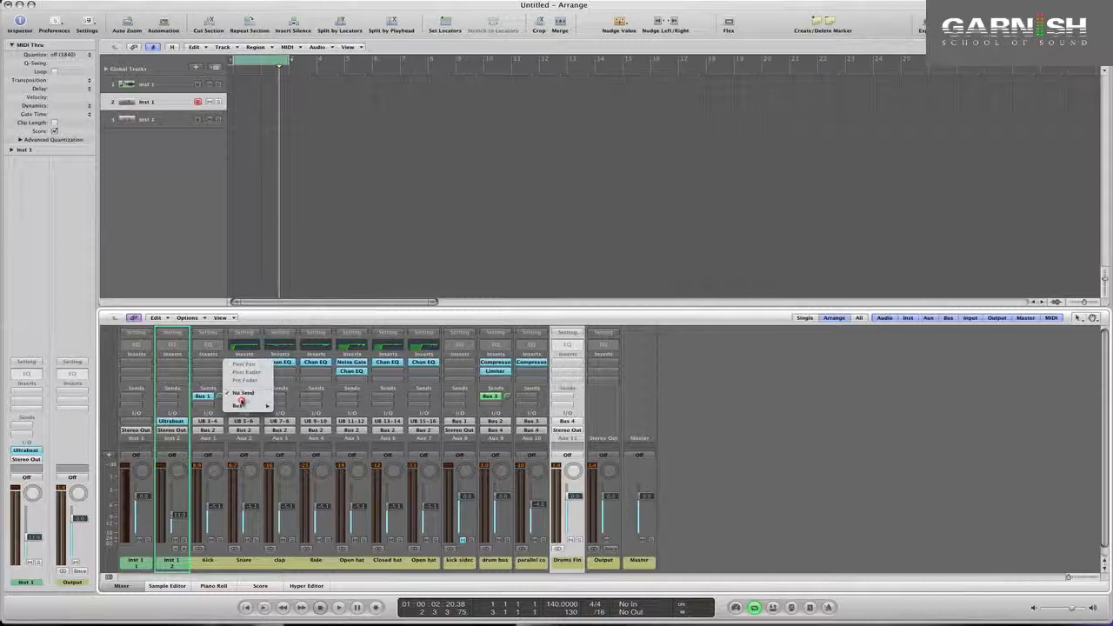
mouse_move(243, 406)
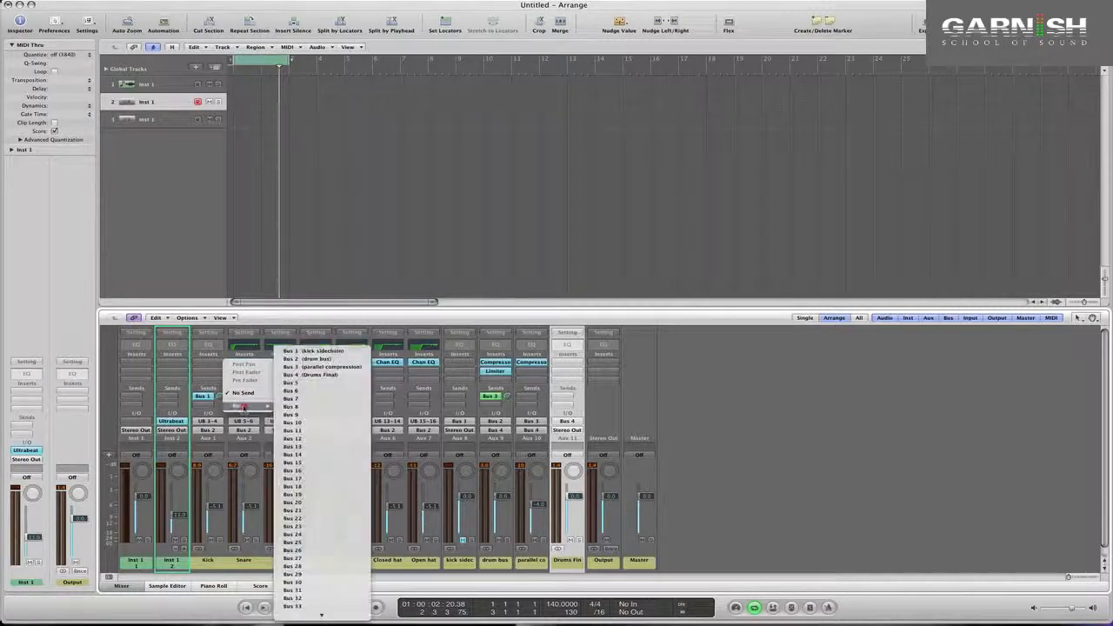
left_click(303, 383)
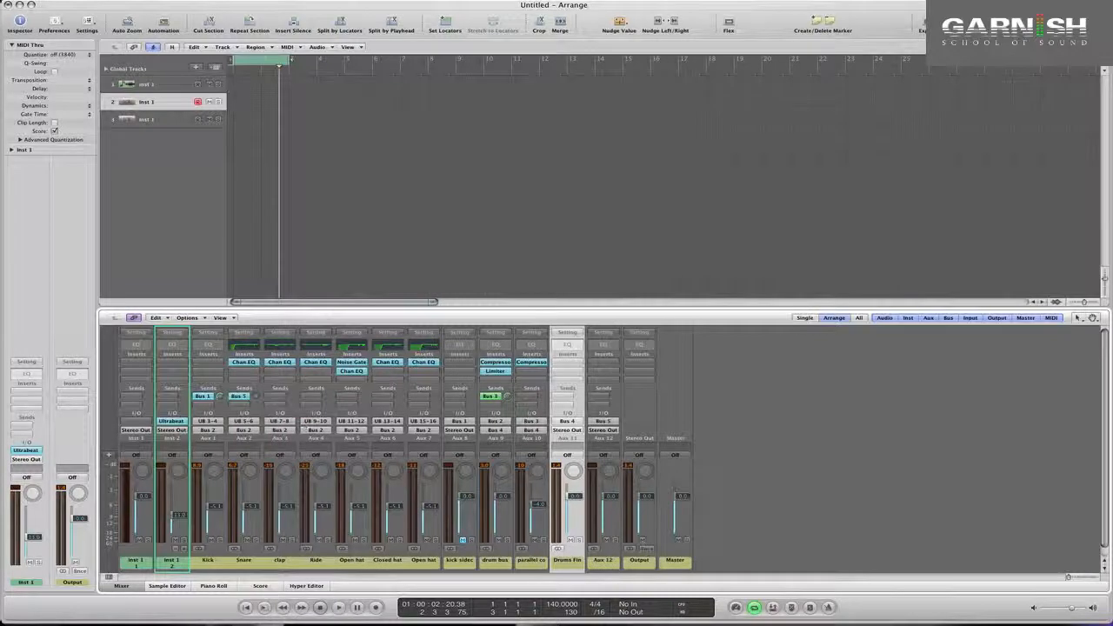
left_click(605, 372)
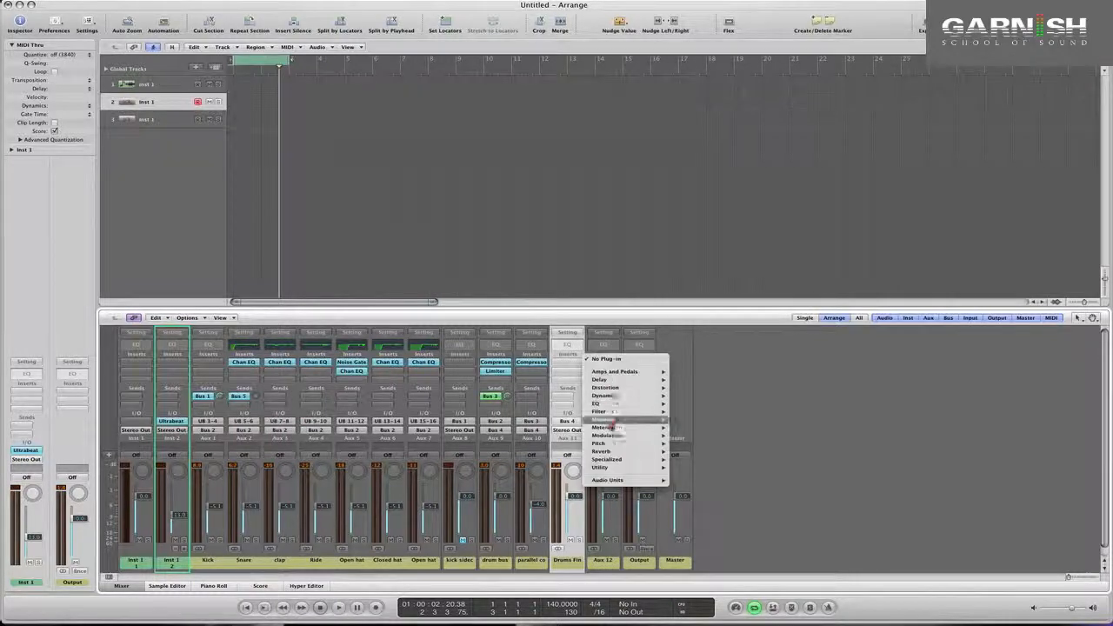
mouse_move(609, 452)
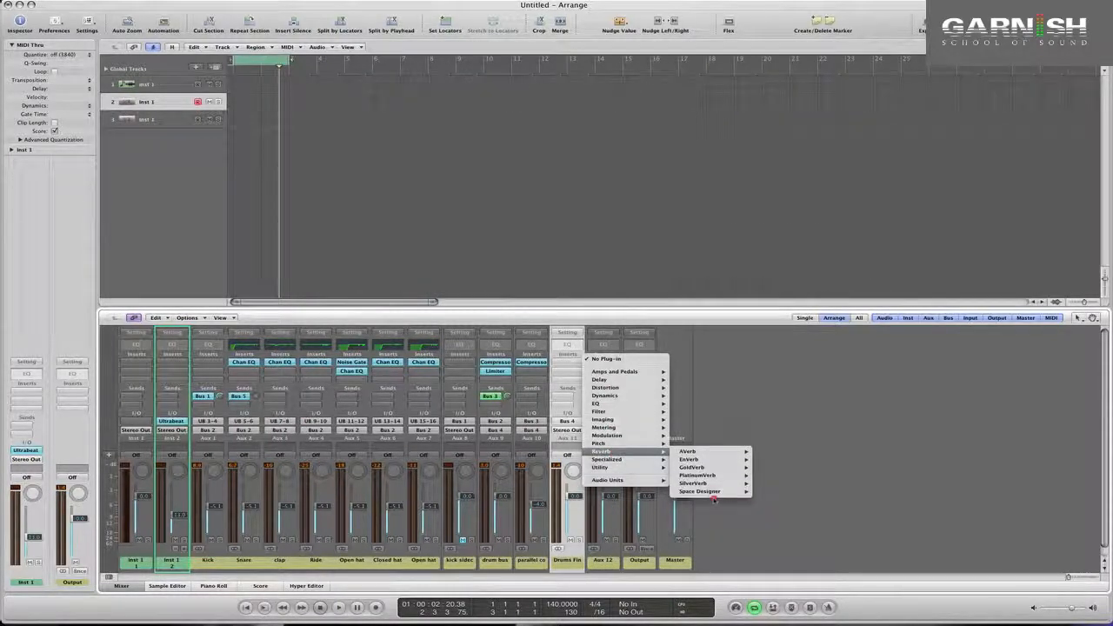
mouse_move(717, 493)
left_click(764, 492)
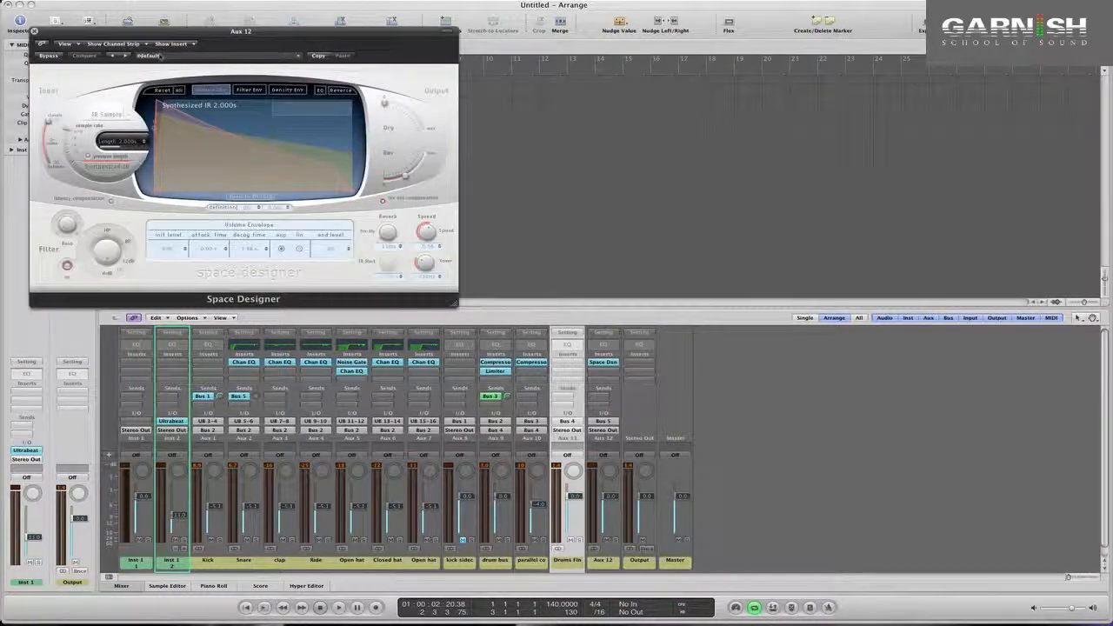
- Load the small-room preset "0.8s Hard Studio" in Space Designer
left_click(162, 56)
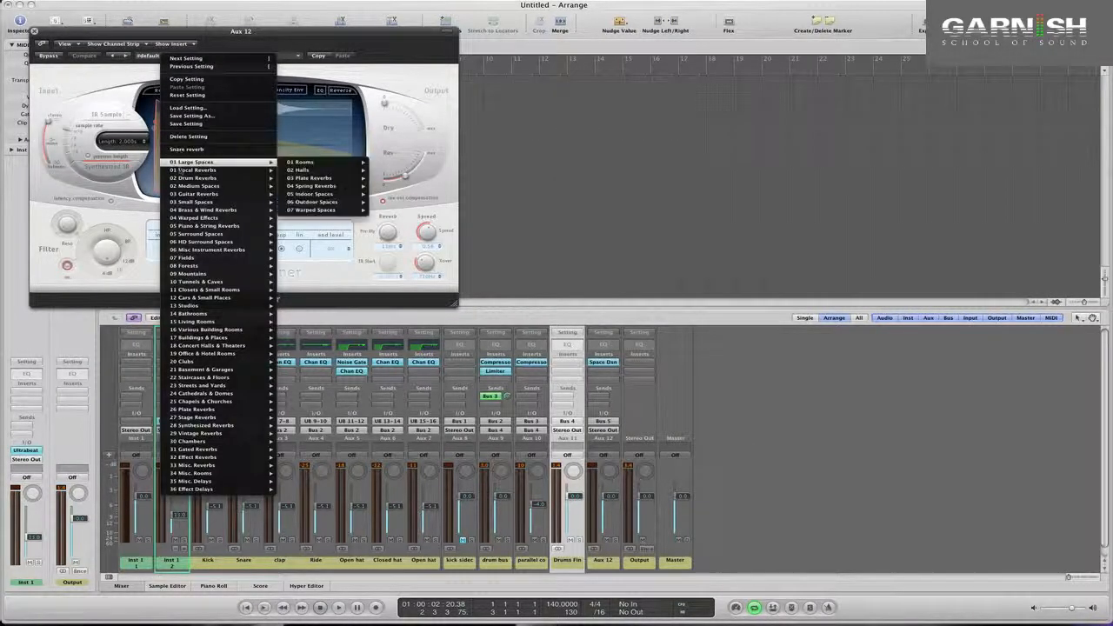
mouse_move(204, 202)
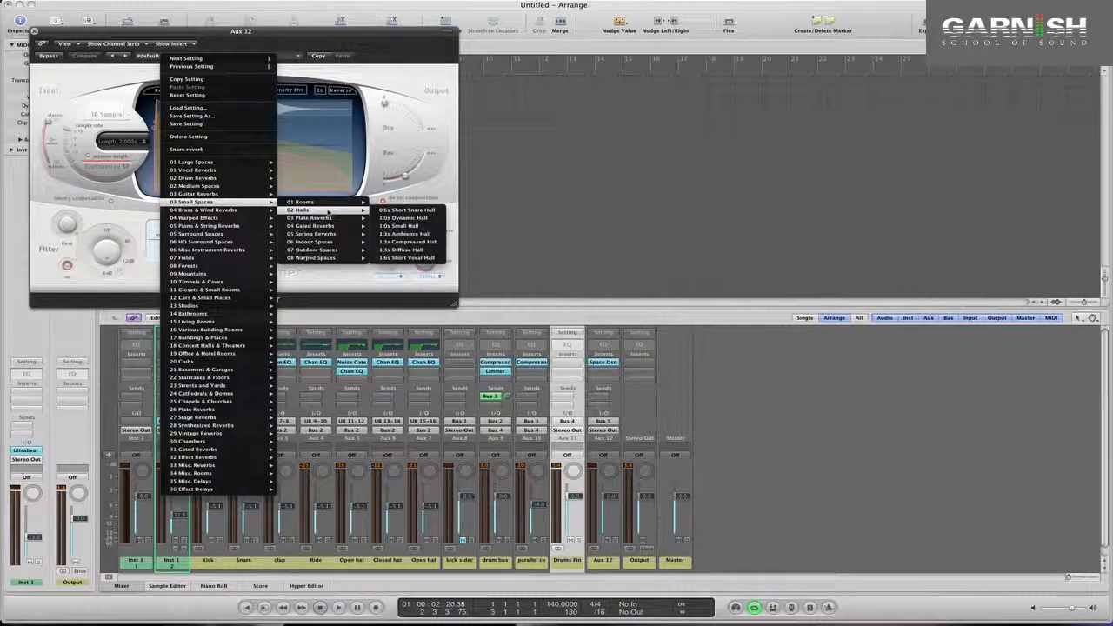
mouse_move(340, 202)
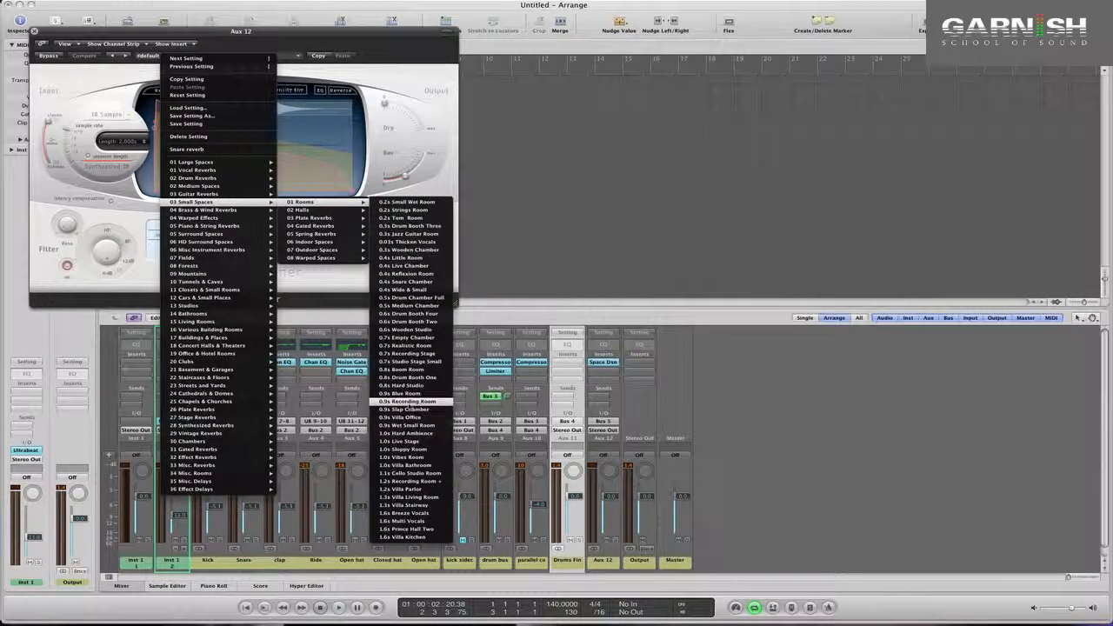
left_click(407, 387)
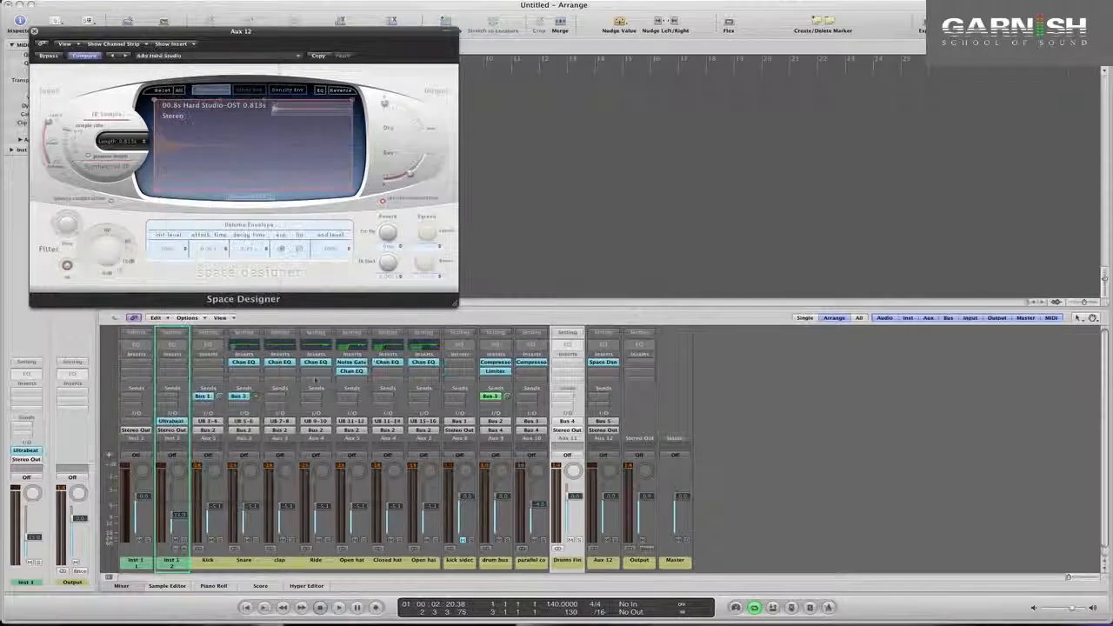
- Raise the Snare channel's Bus 5 send level while the pattern plays
left_click_drag(235, 349, 228, 300)
key("space")
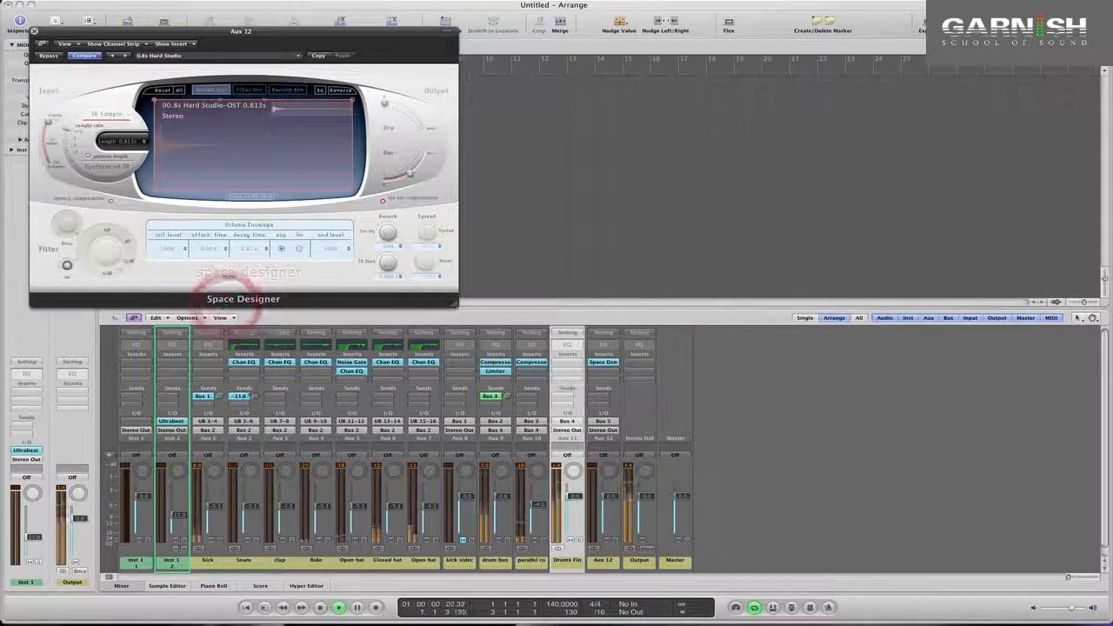
mouse_move(253, 398)
left_mouse_down()
mouse_move(252, 369)
mouse_move(253, 382)
left_mouse_up()
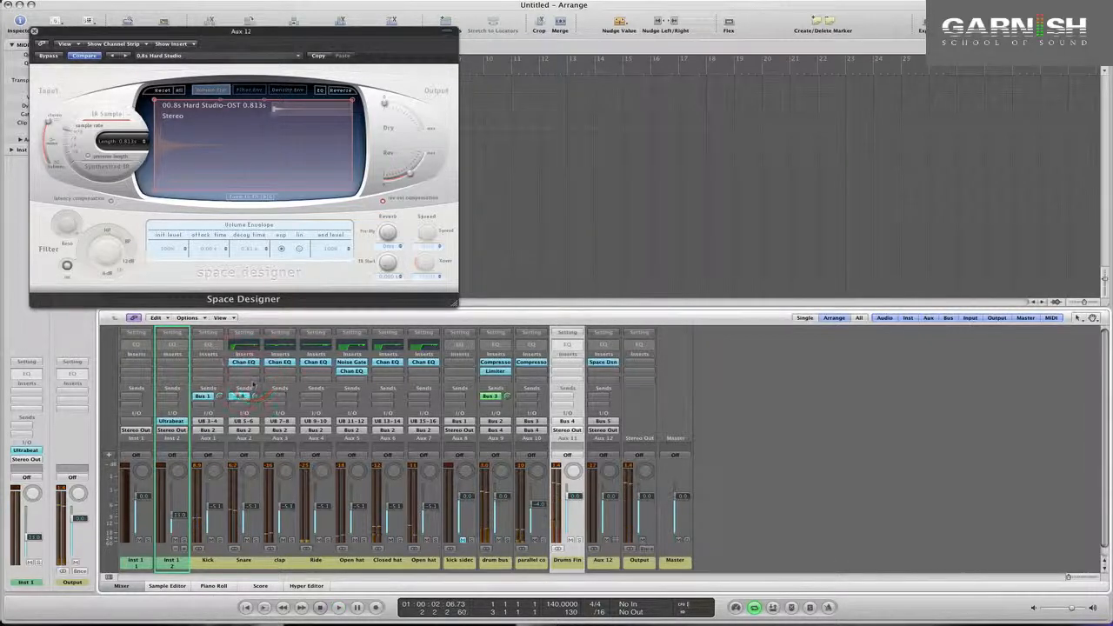
- Add a Bus 5 send to the clap channel and raise it to about -7.6 dB while the pattern plays
left_click(277, 395)
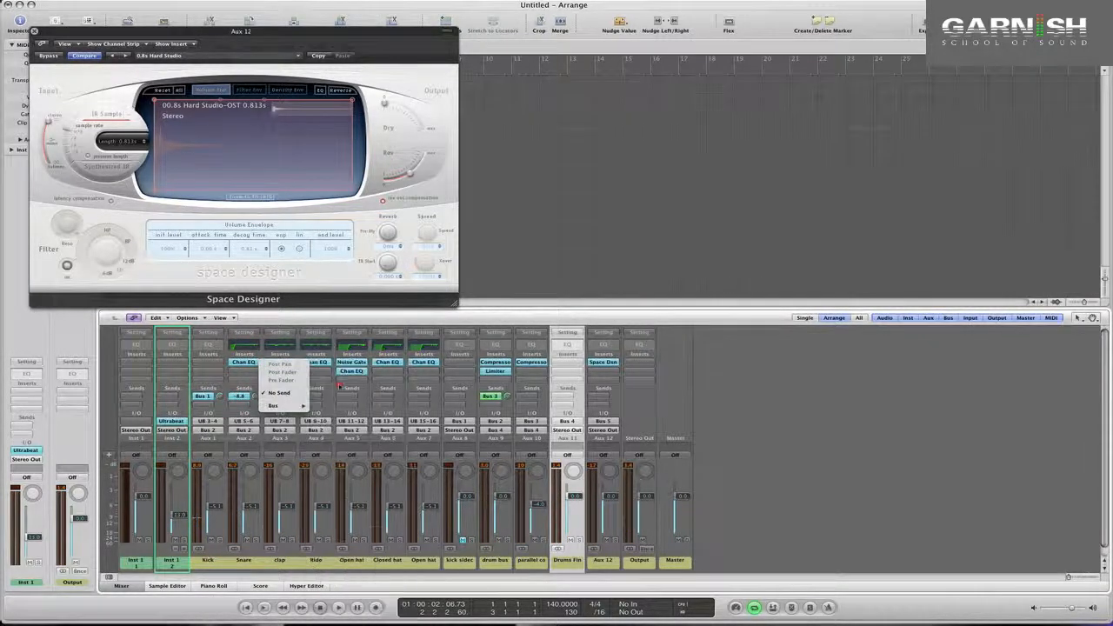
mouse_move(273, 405)
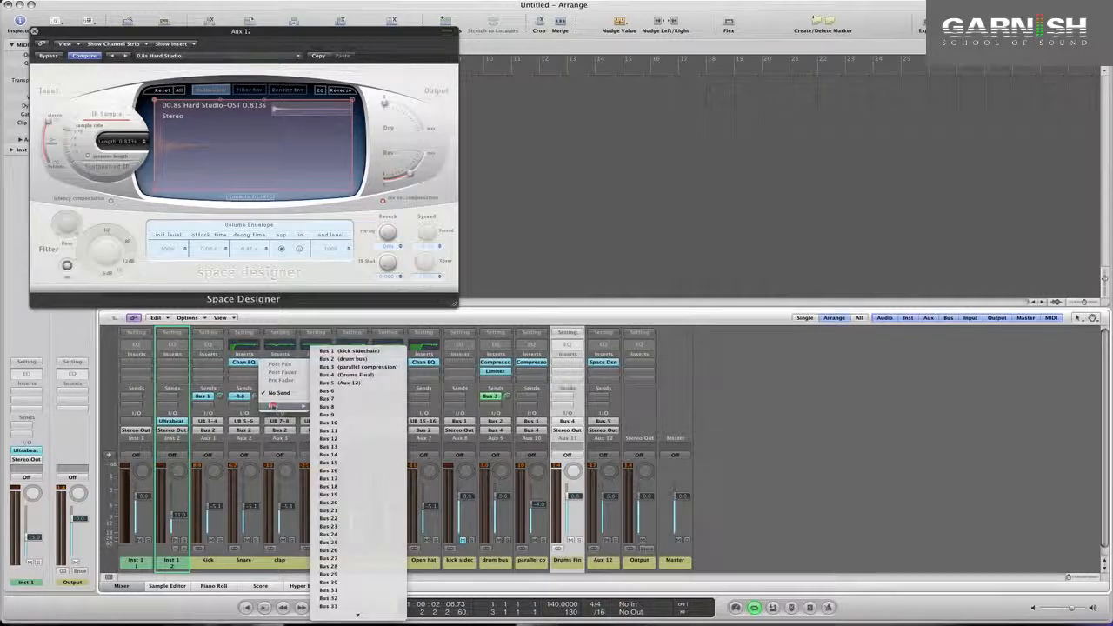
left_click(333, 384)
key("space")
left_click_drag(292, 395, 263, 278)
key("space")
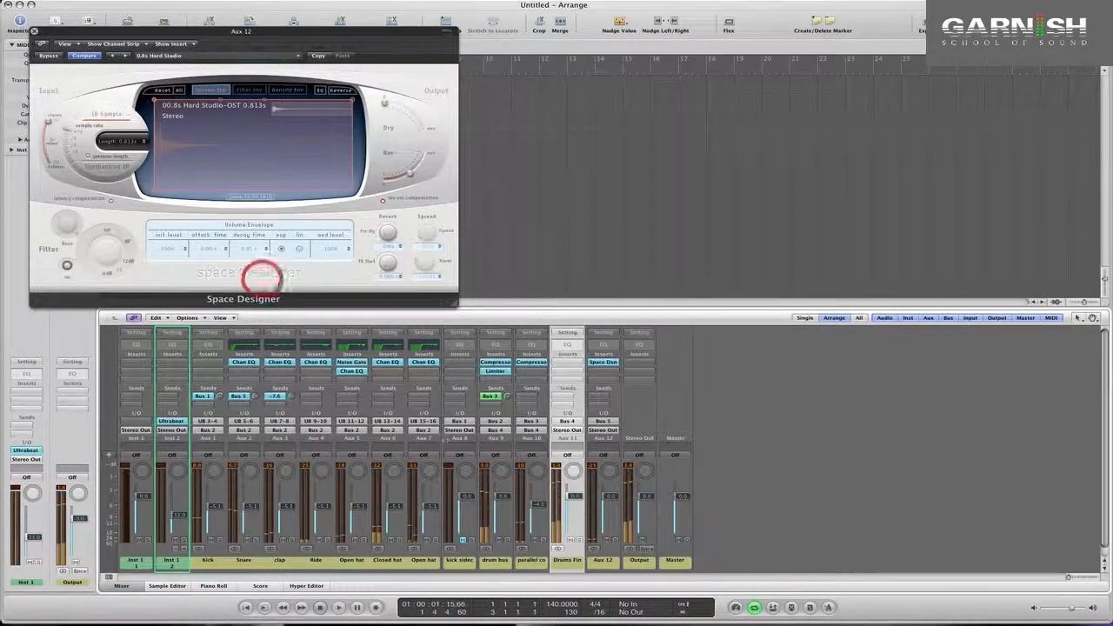
- Rename the Bus 5 reverb aux channel "sm rev" and restart playback
double_click(598, 559)
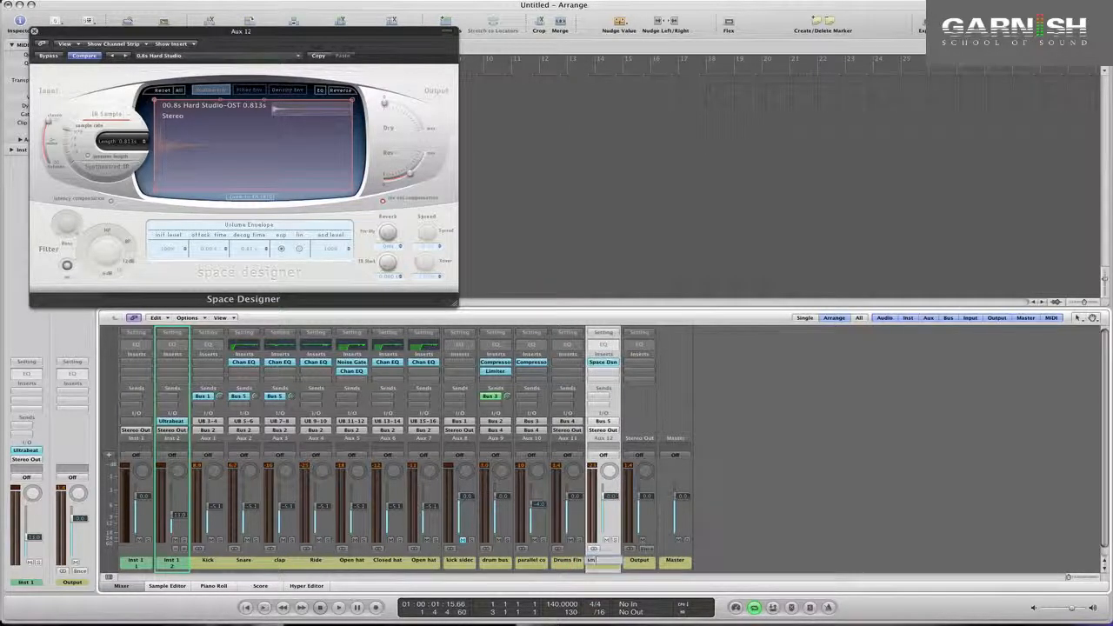
type("sm rev")
key("Return")
key("space")
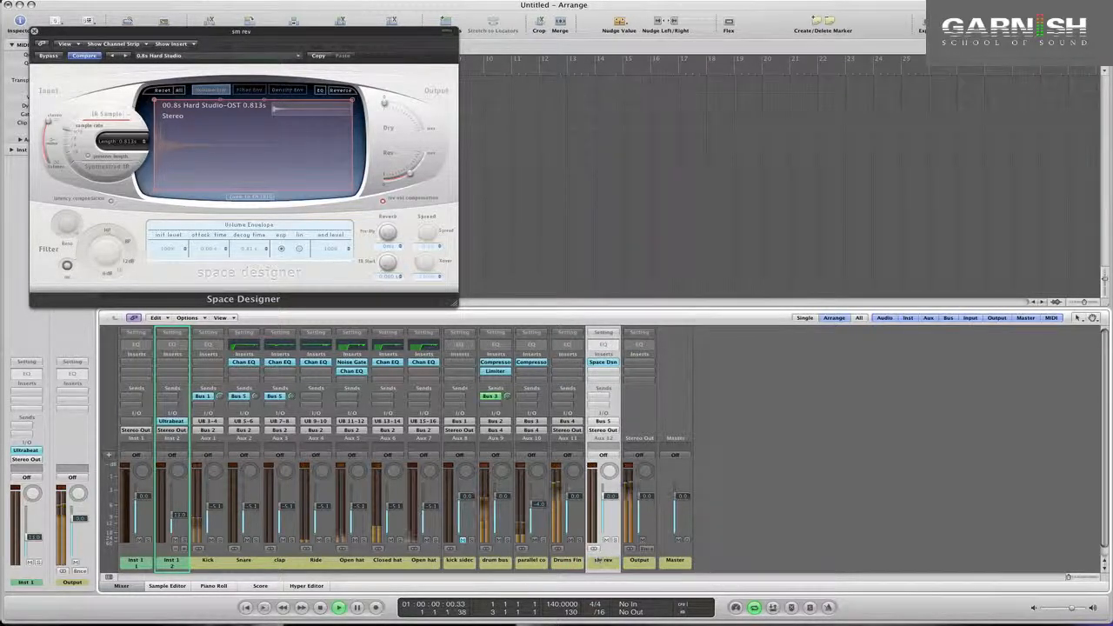
- Add a Bus 5 send to the Ride, Closed hat and both Open hat channels together and raise their send levels
left_click_drag(315, 563, 413, 559)
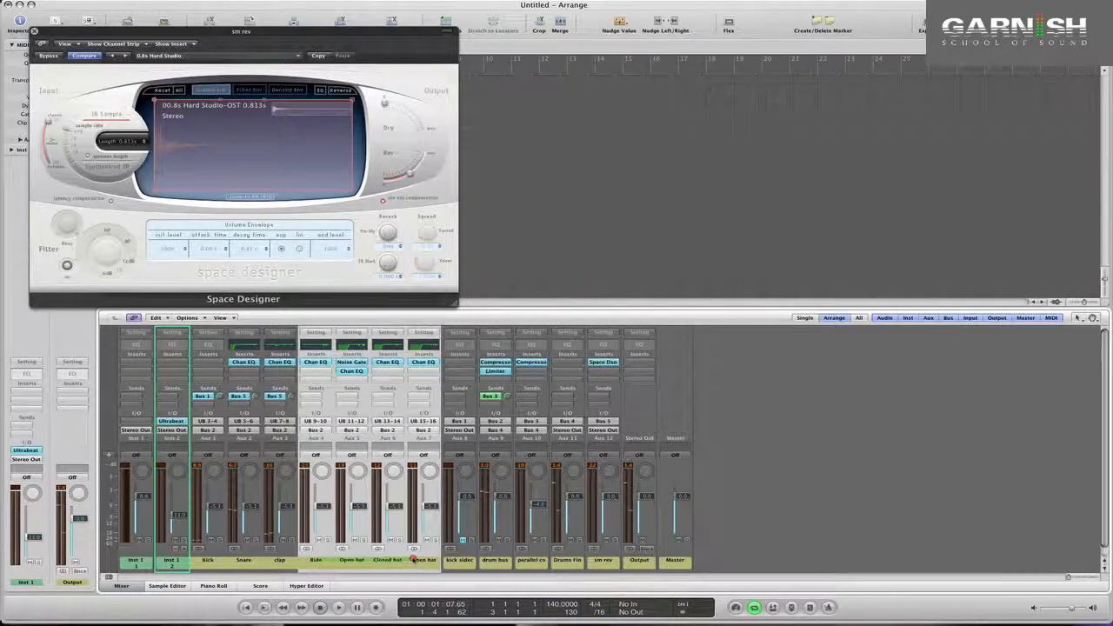
left_click(314, 397)
mouse_move(324, 405)
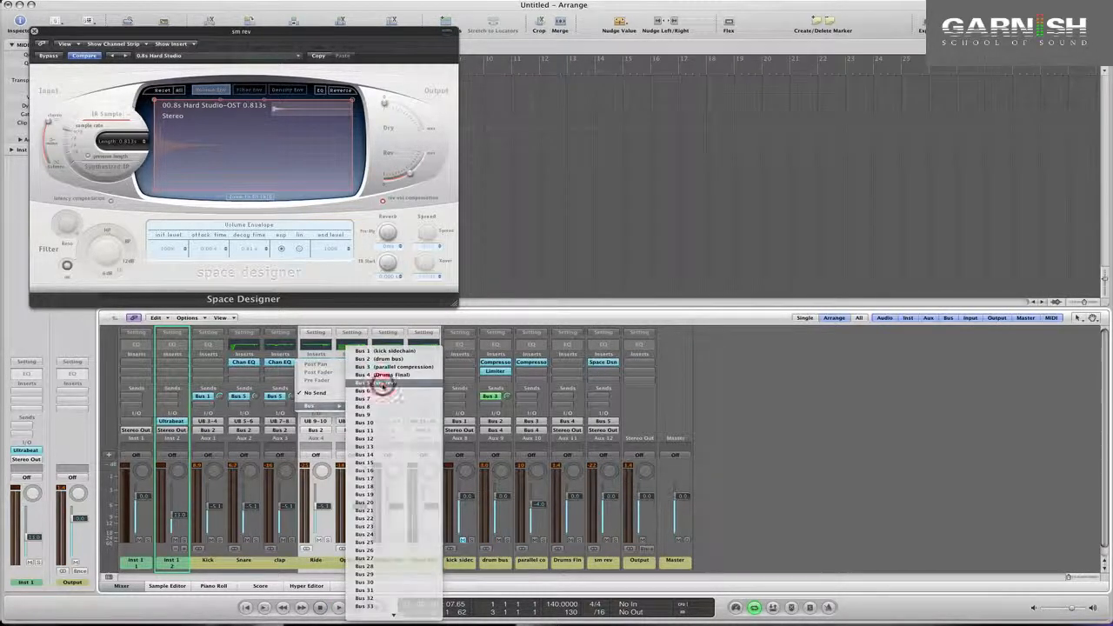
left_click(373, 382)
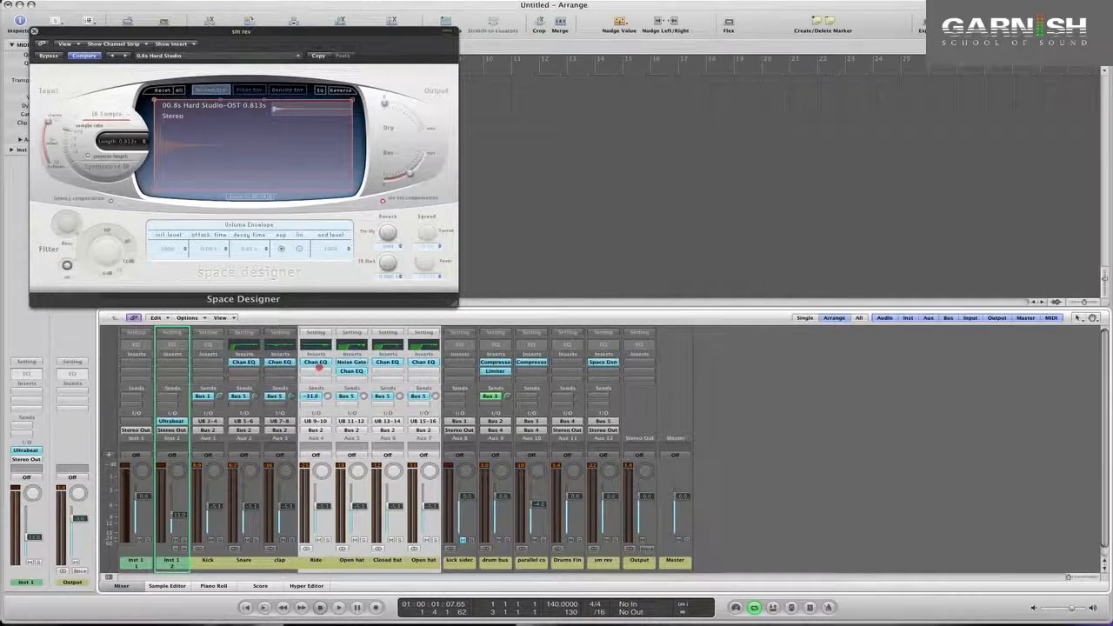
left_click_drag(319, 367, 323, 343)
key("space")
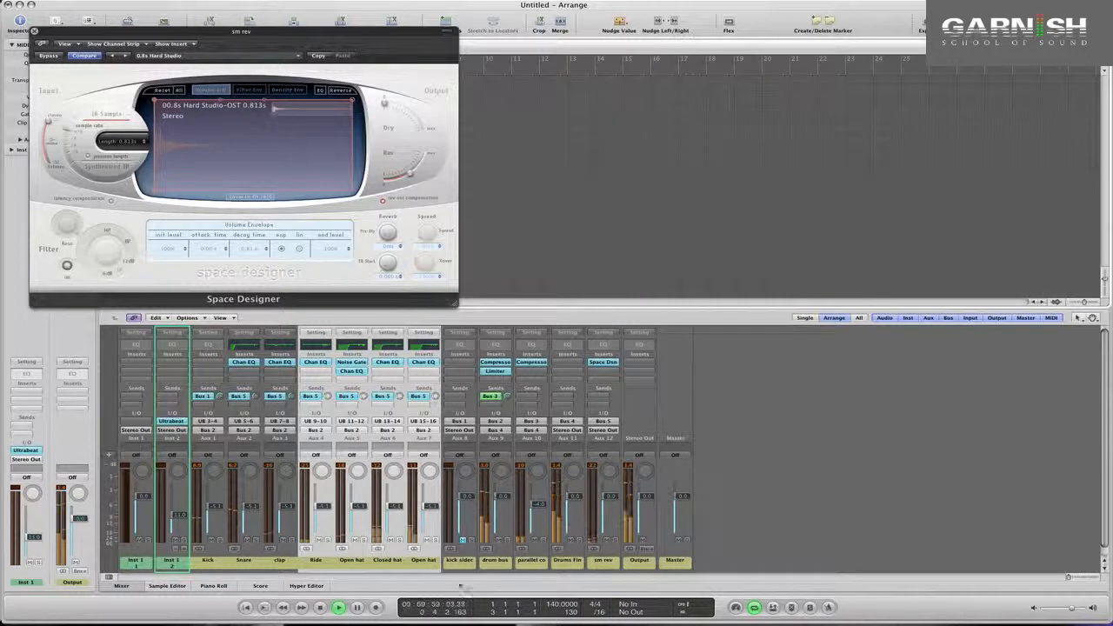
- Deselect the channel group and set only the Open hat on UB 15-16 to a Bus 5 send of about -12.2 dB
left_click(459, 560)
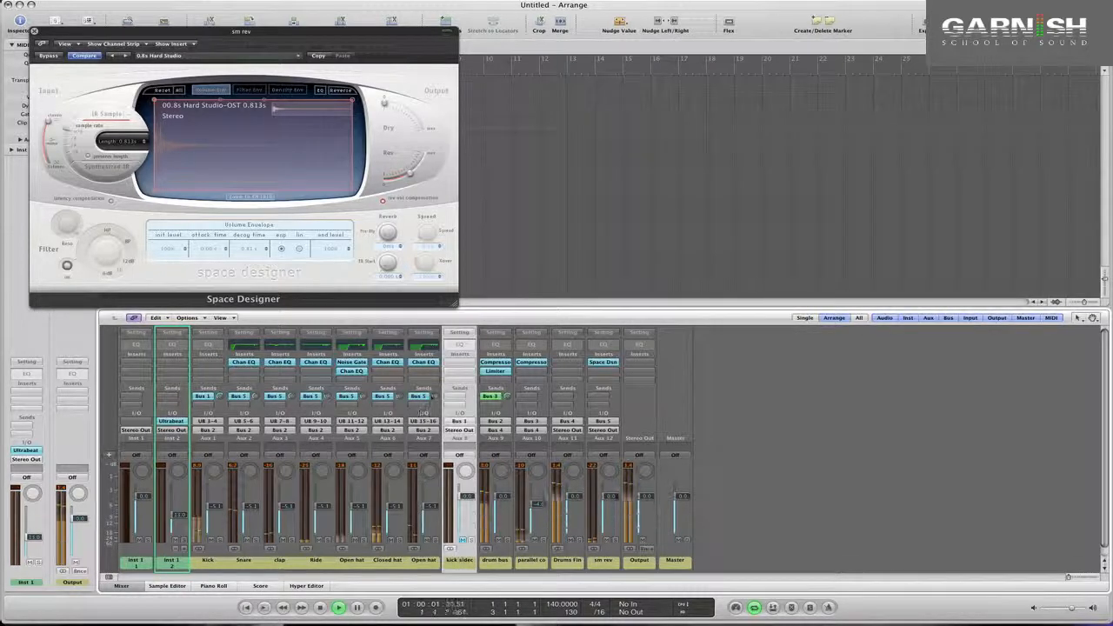
left_click_drag(434, 396, 424, 363)
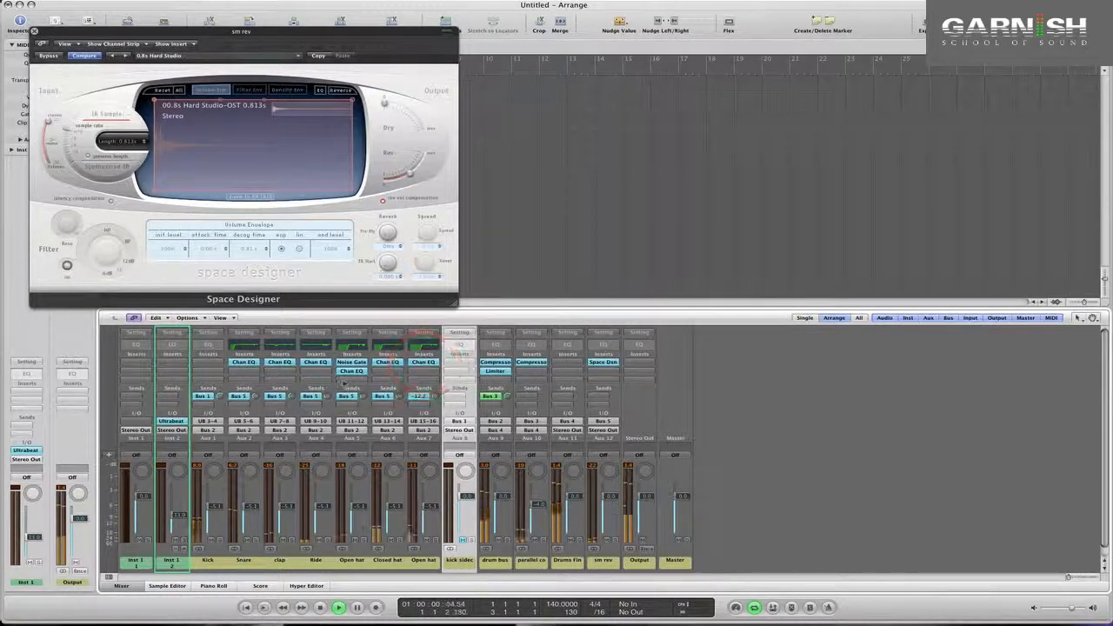
key("space")
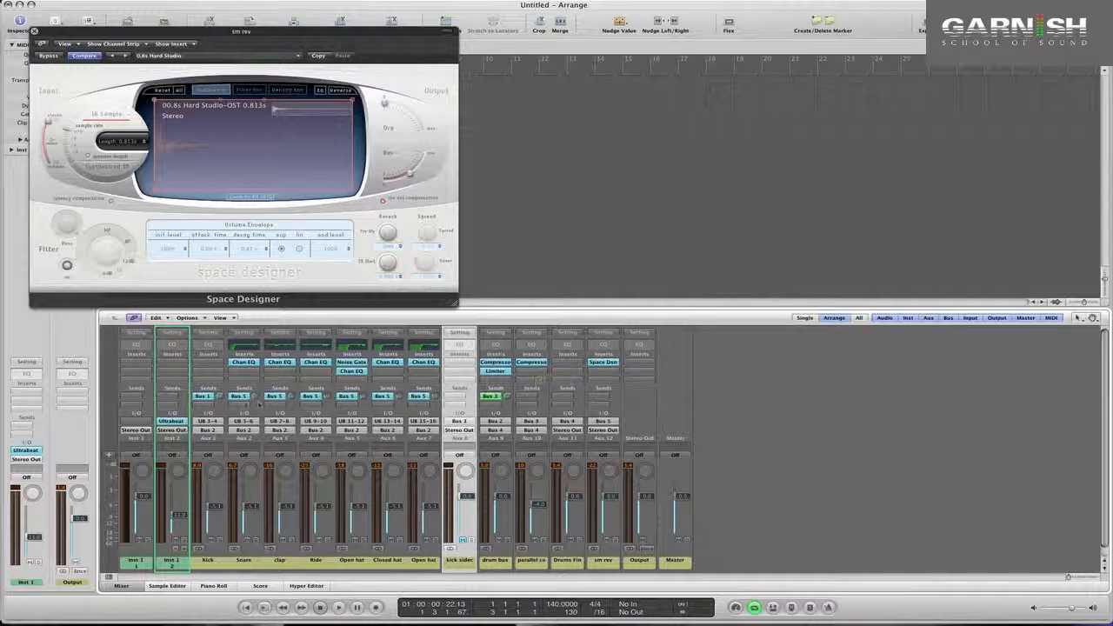
- Add a Bus 6 send to the Snare channel and rename the resulting aux "med rev"
left_click(241, 405)
mouse_move(248, 415)
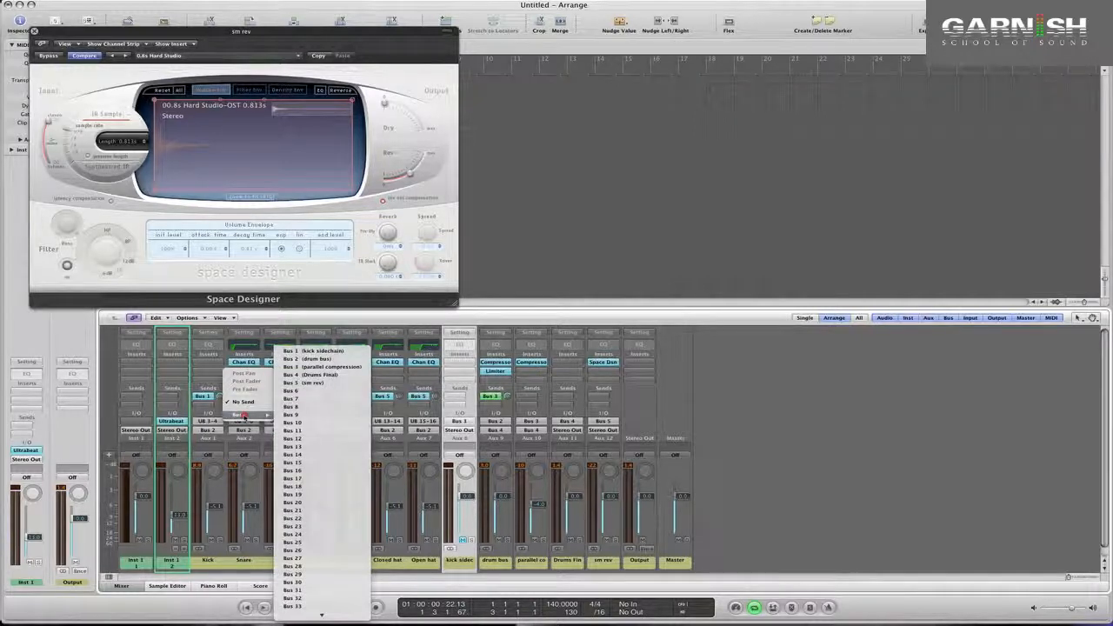
left_click(308, 390)
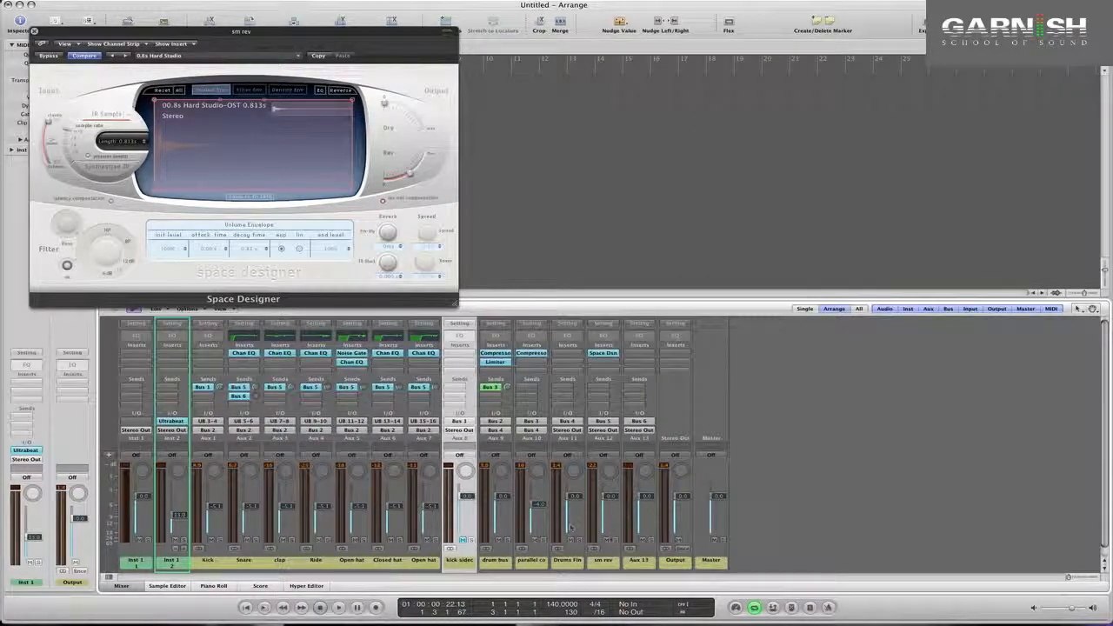
double_click(640, 560)
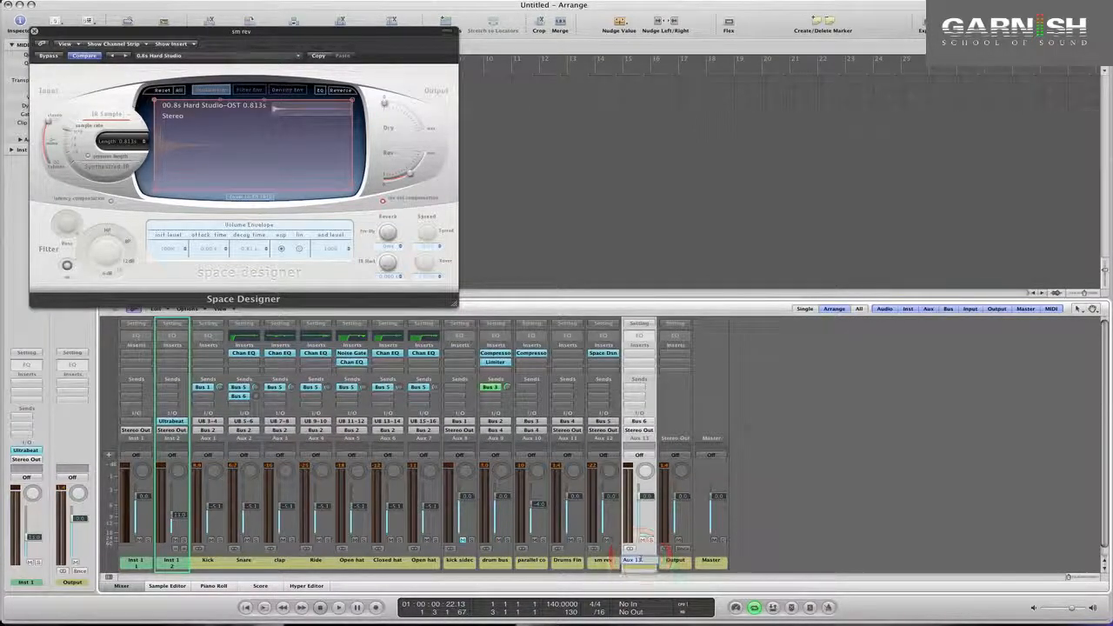
type("med re")
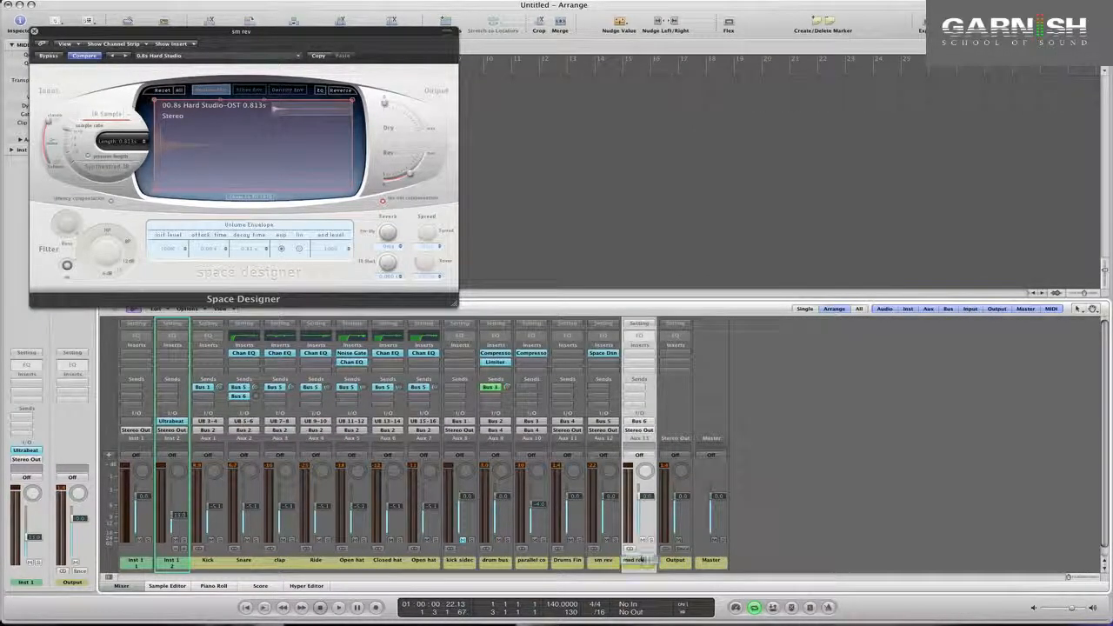
type("v")
key("Return")
- Raise the Snare channel's Bus 6 send to about -10.8 dB, start playback and close the sm rev Space Designer window
left_click_drag(237, 311, 237, 300)
key("space")
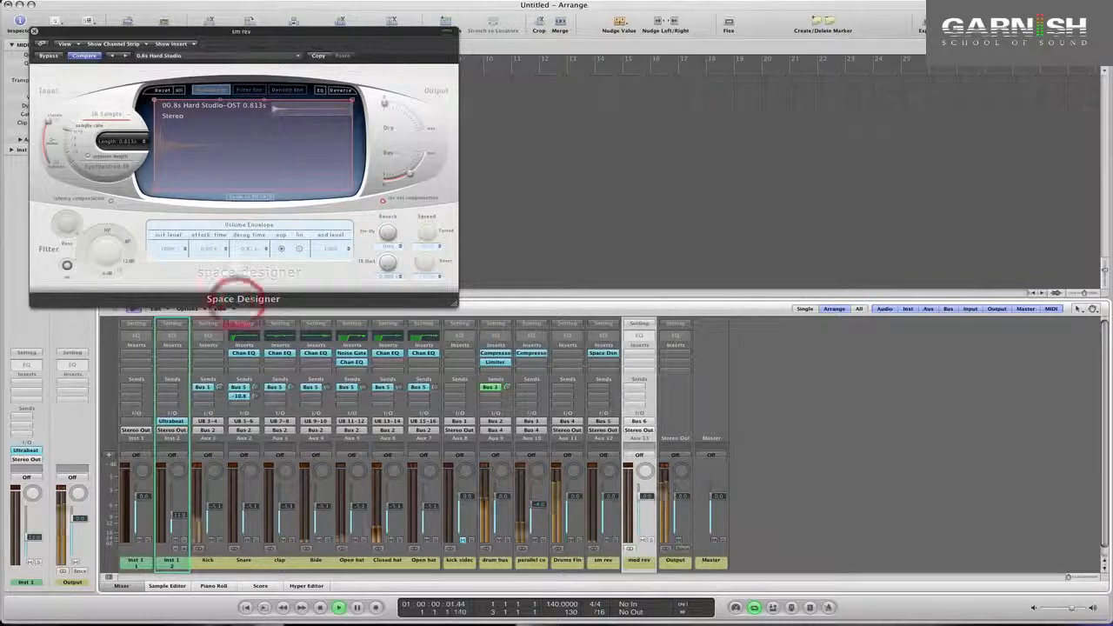
left_click(170, 55)
key("Escape")
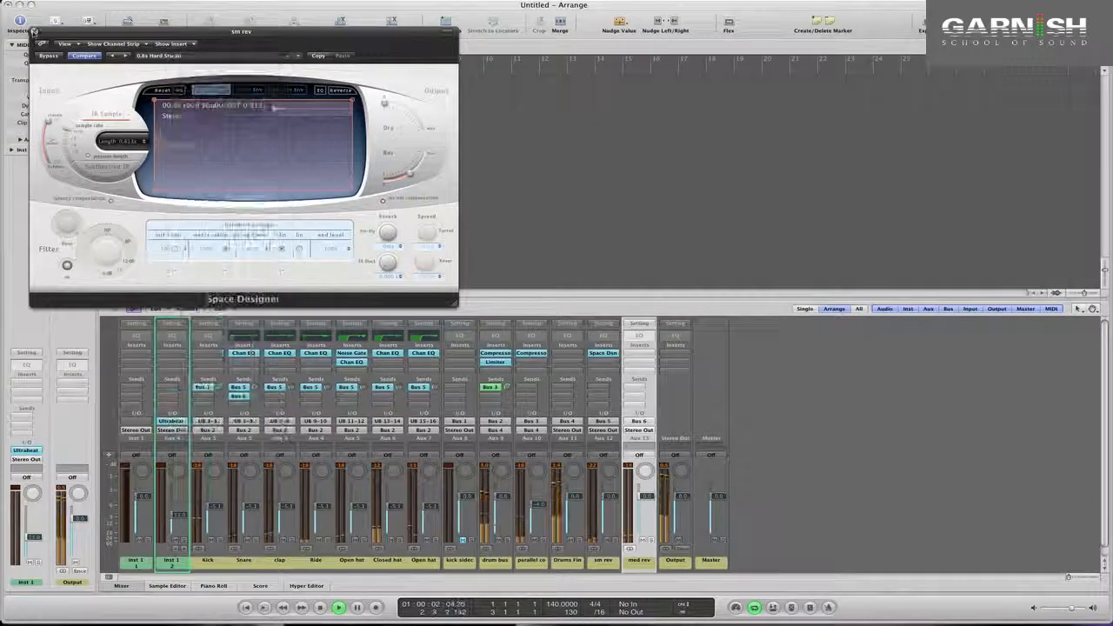
left_click(34, 31)
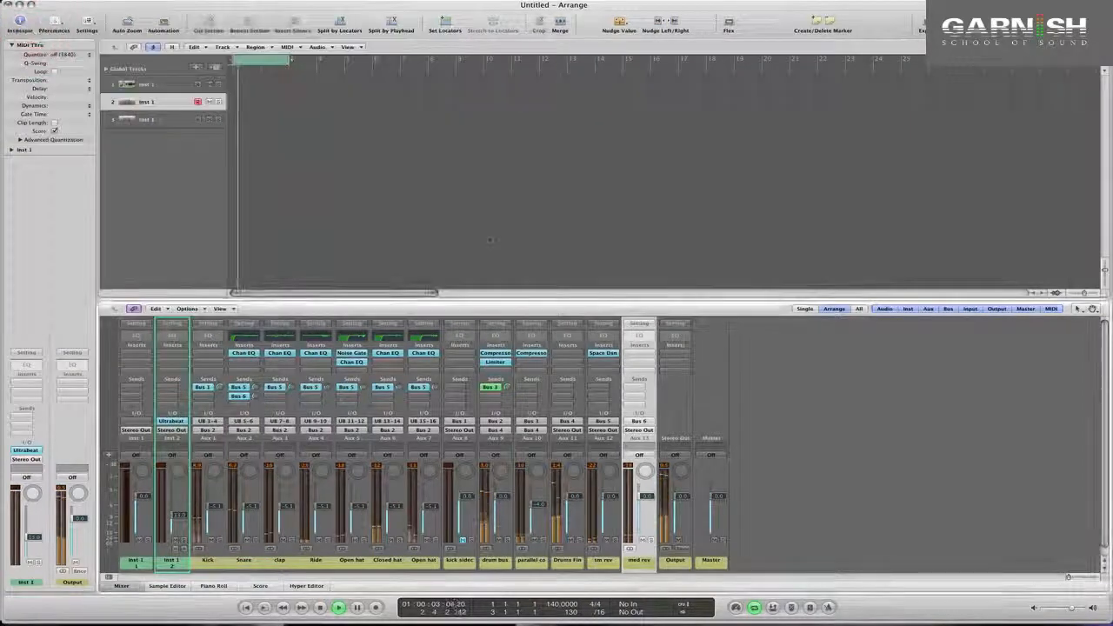
- Insert a stereo Space Designer reverb on the med rev aux channel
left_click(639, 352)
mouse_move(652, 442)
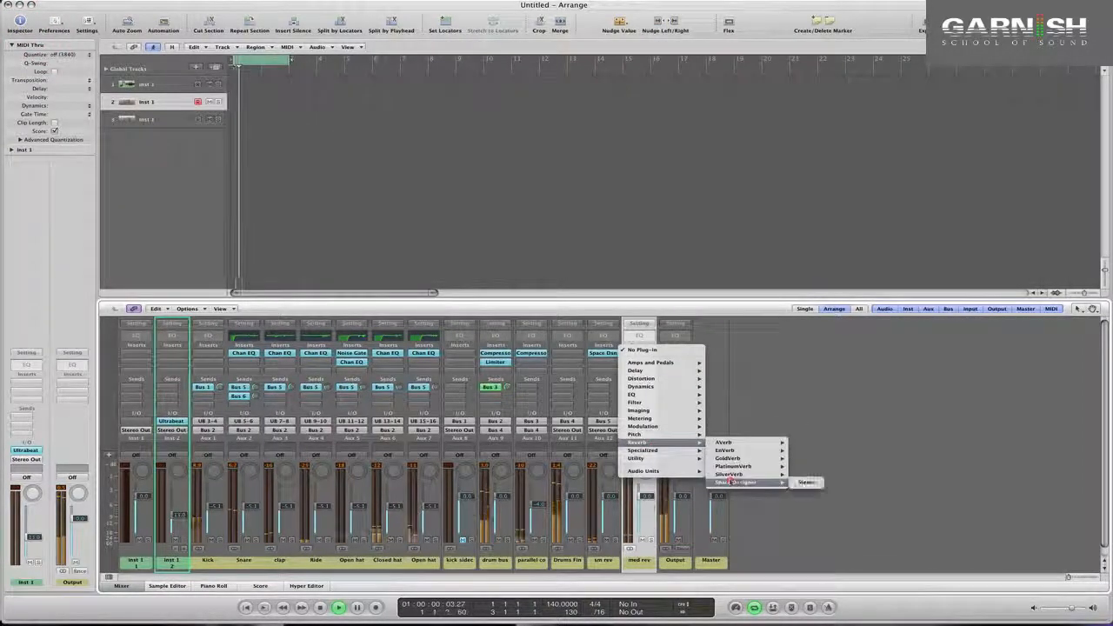
left_click(803, 484)
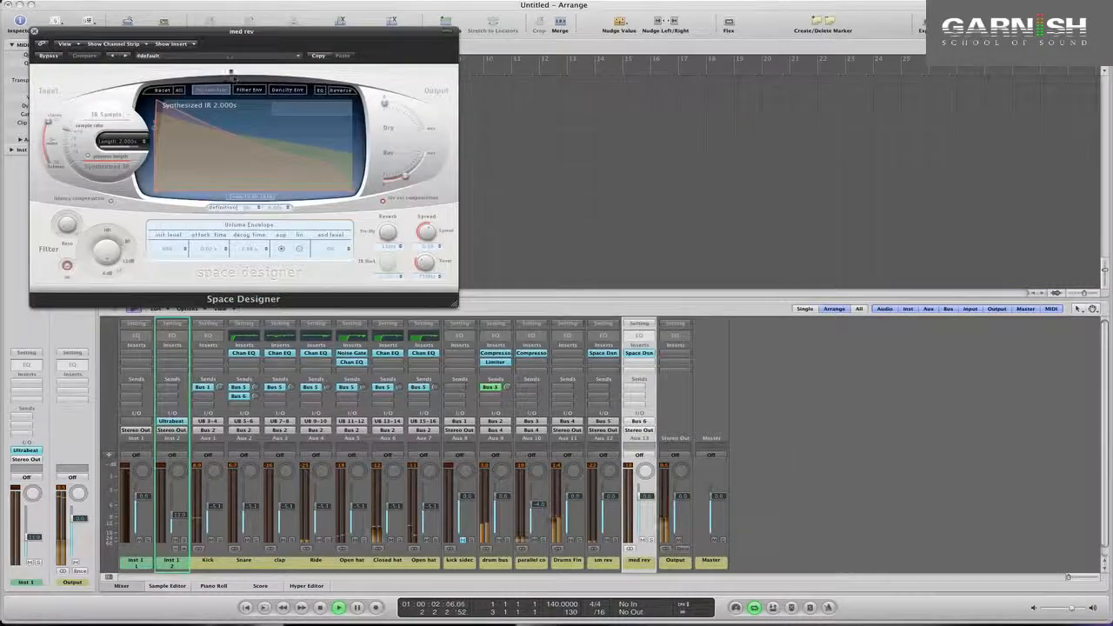
- Load the medium-space hall preset "1.4s Bright Hall" in Space Designer and lower the Snare's Bus 6 send to about -21.5 dB
left_click(228, 56)
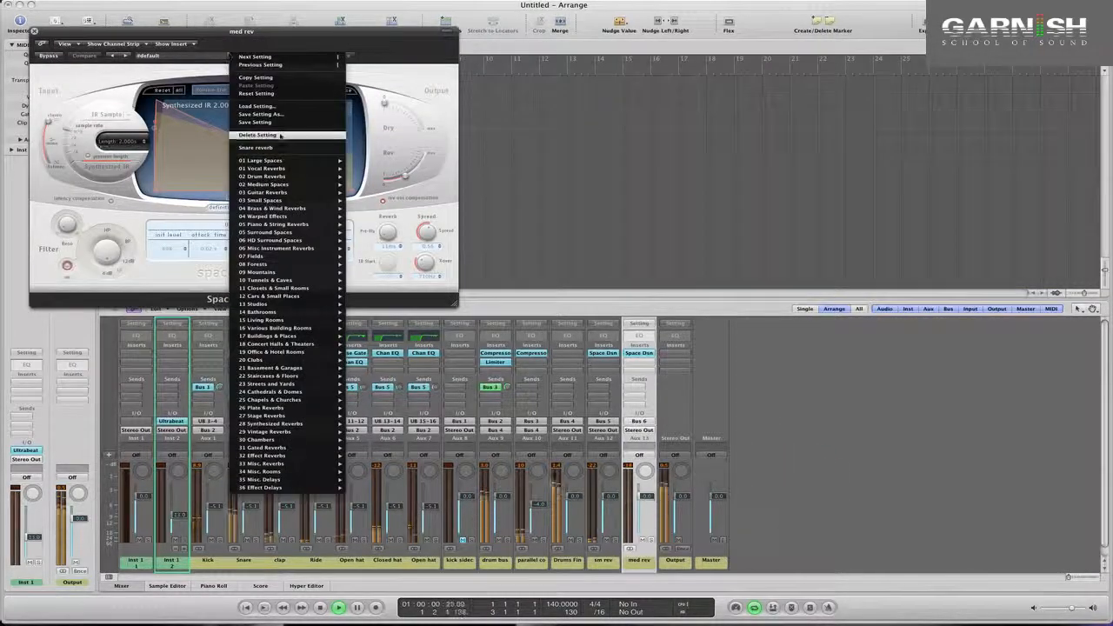
mouse_move(282, 177)
mouse_move(387, 193)
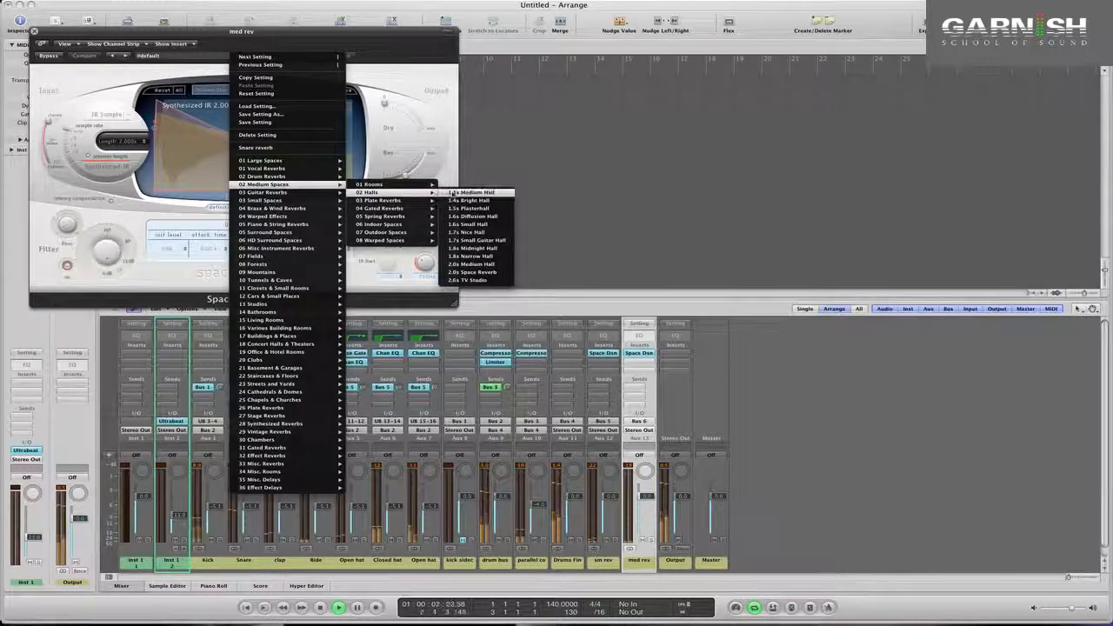
left_click(471, 192)
left_click_drag(255, 397, 257, 437)
left_click(124, 56)
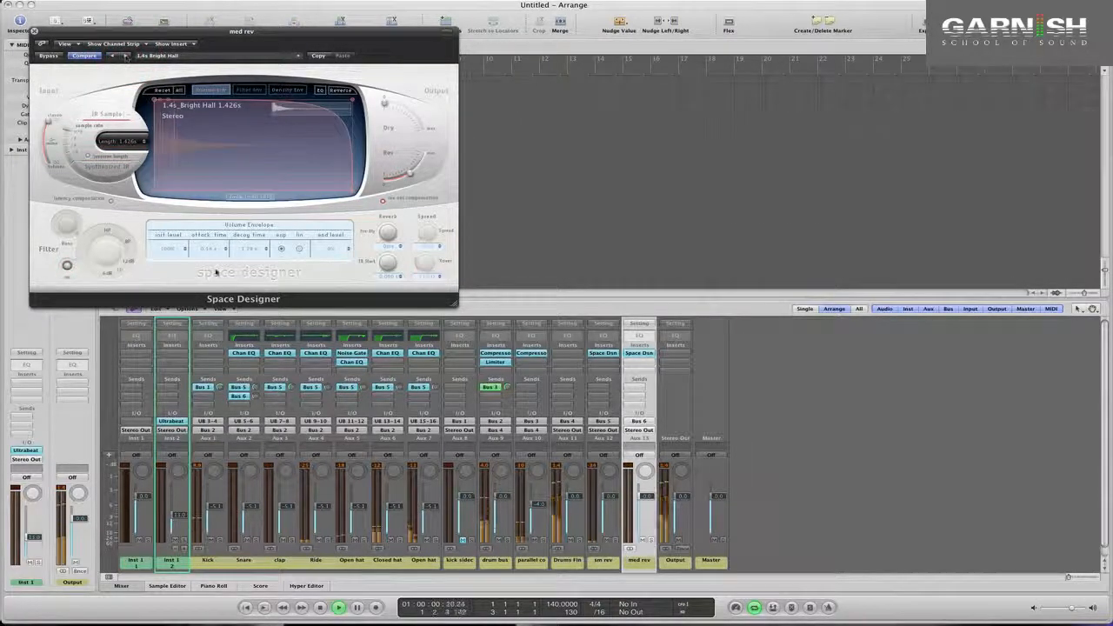
mouse_move(256, 398)
left_mouse_down()
mouse_move(236, 342)
mouse_move(259, 404)
left_mouse_up()
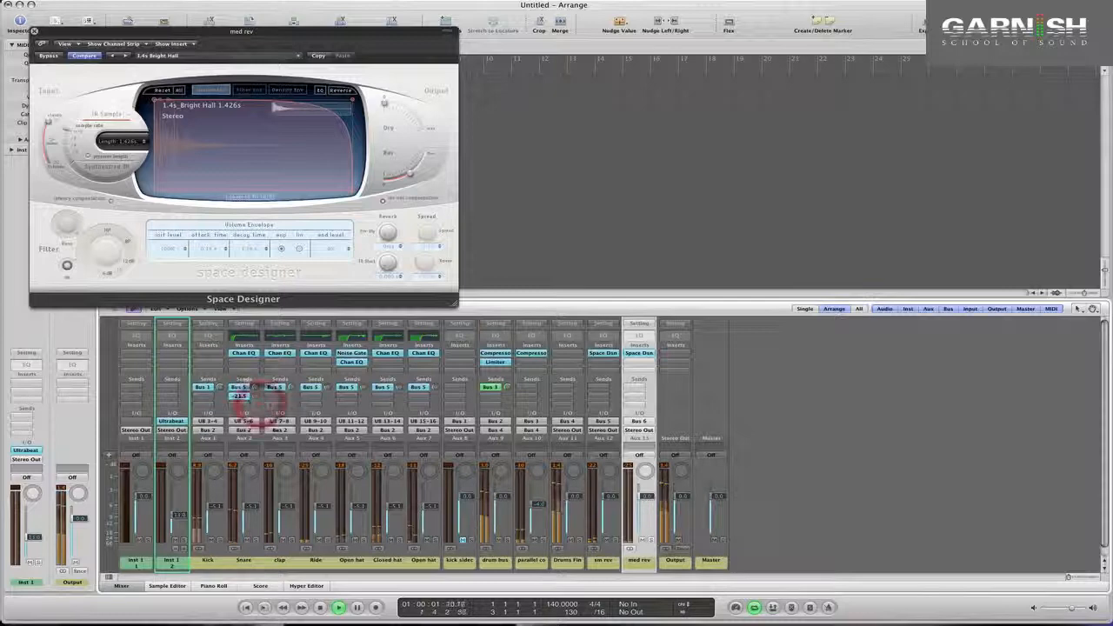
- Add a Bus 6 send to the clap channel and adjust its level against the playing pattern
left_click(275, 395)
mouse_move(277, 406)
left_click(335, 391)
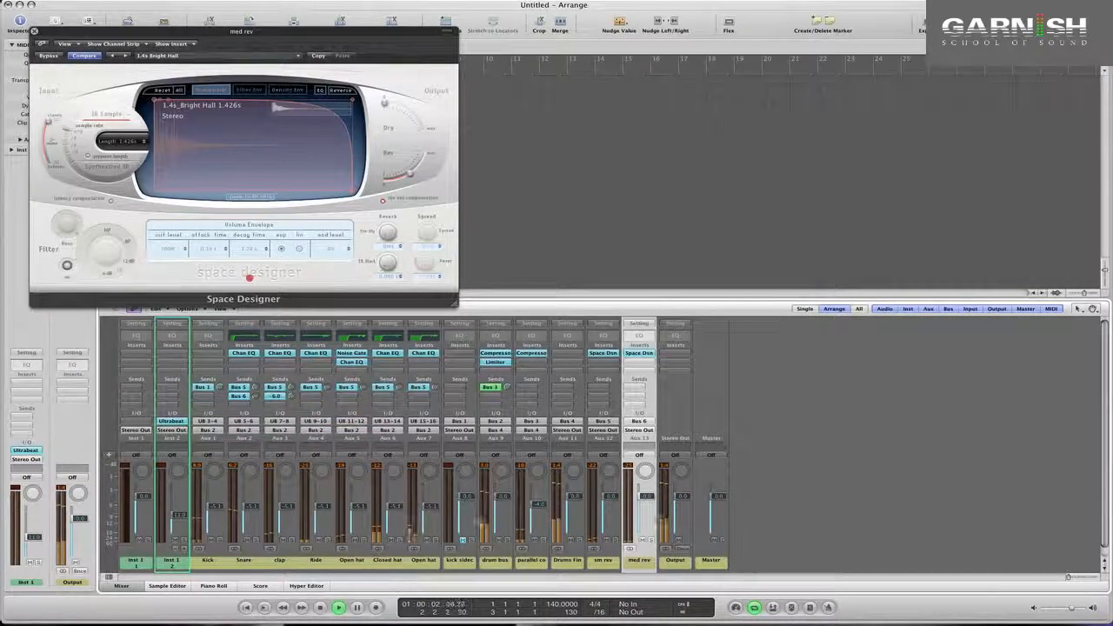
left_click_drag(291, 393, 292, 392)
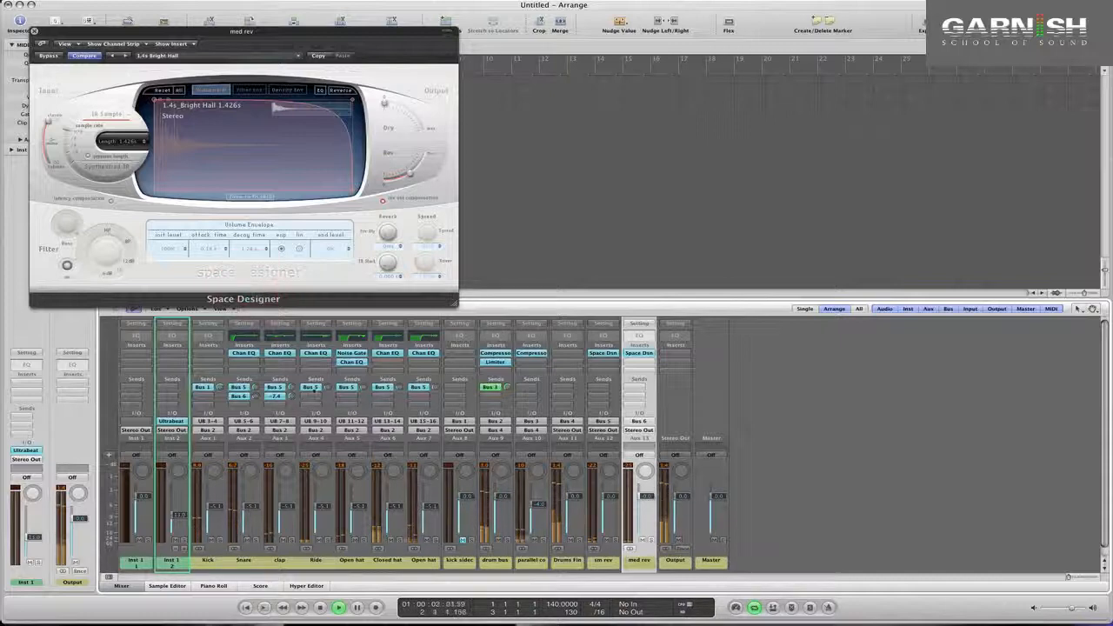
left_click_drag(290, 396, 293, 405)
- Add a Bus 6 send to the Ride channel and set its level while listening to the pattern
left_click(293, 405)
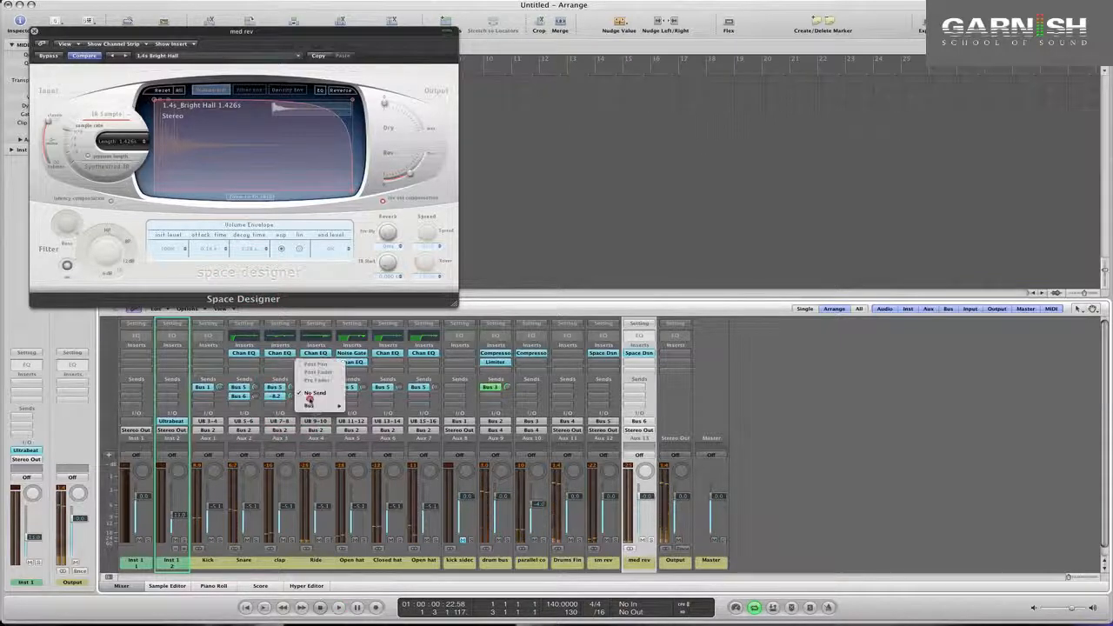
mouse_move(312, 406)
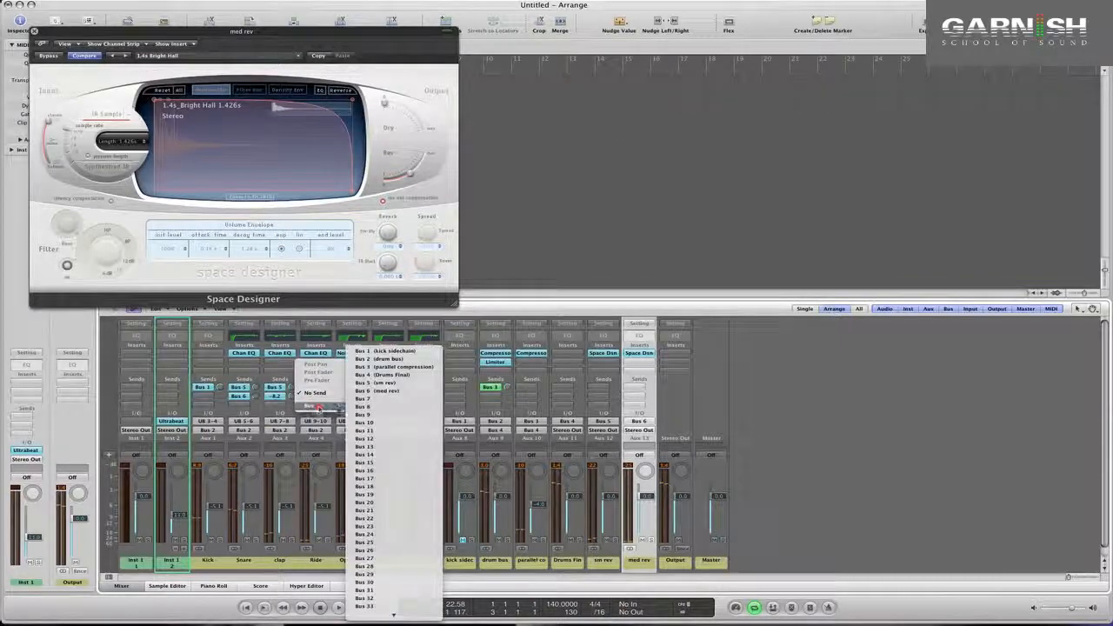
left_click(375, 383)
left_click_drag(324, 379, 299, 308)
key("space")
left_click_drag(330, 396, 328, 394)
key("space")
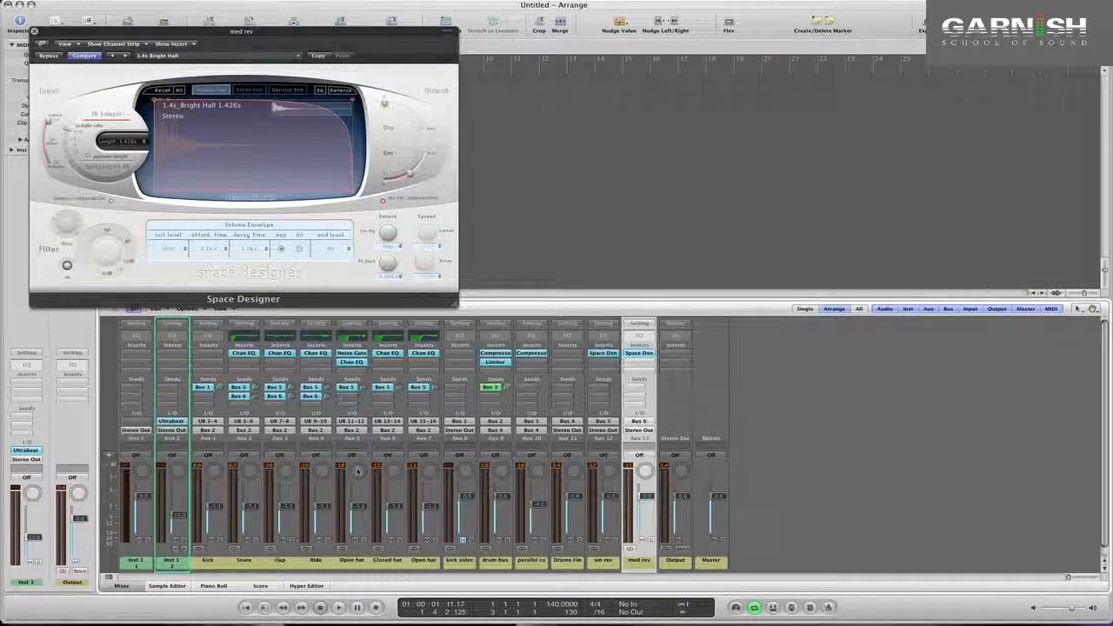
- Adjust the Closed hat channel's pan position while the pattern plays
key("space")
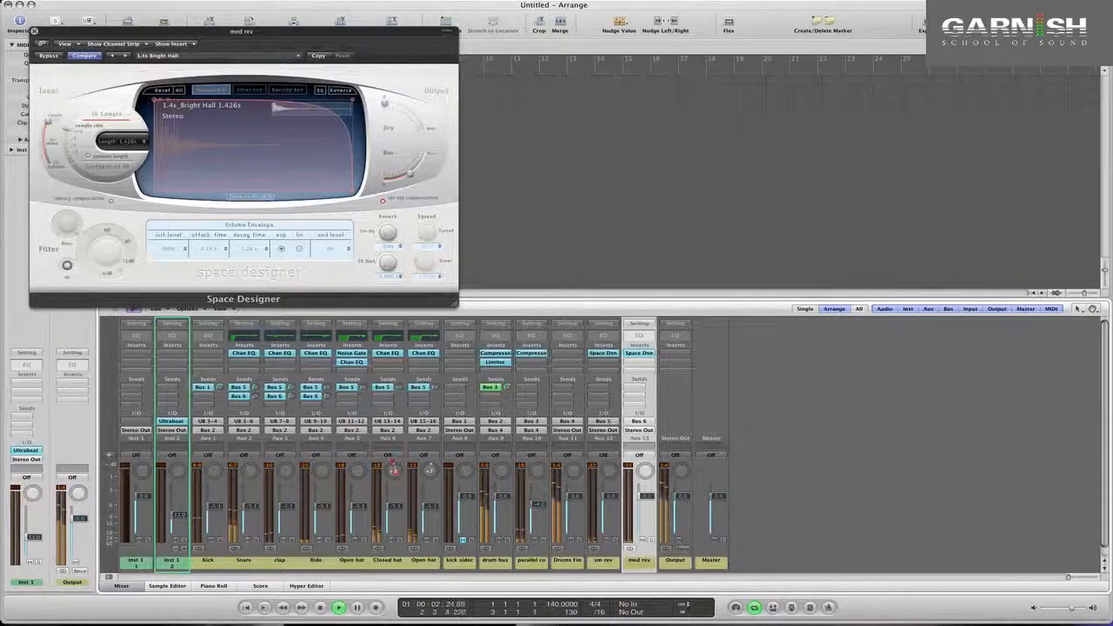
left_click(392, 470)
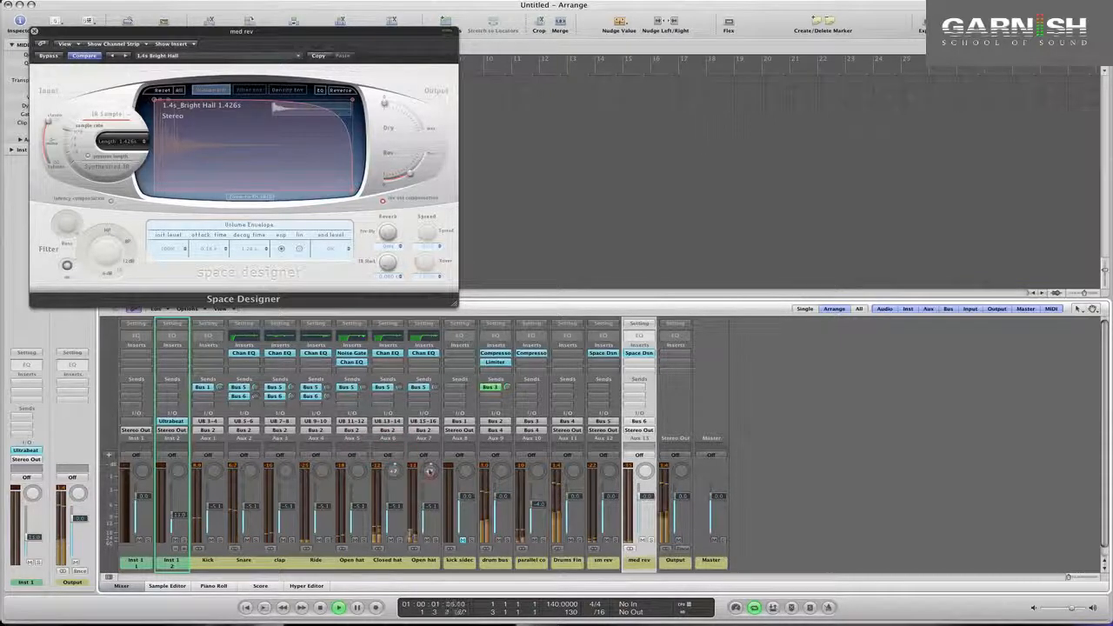